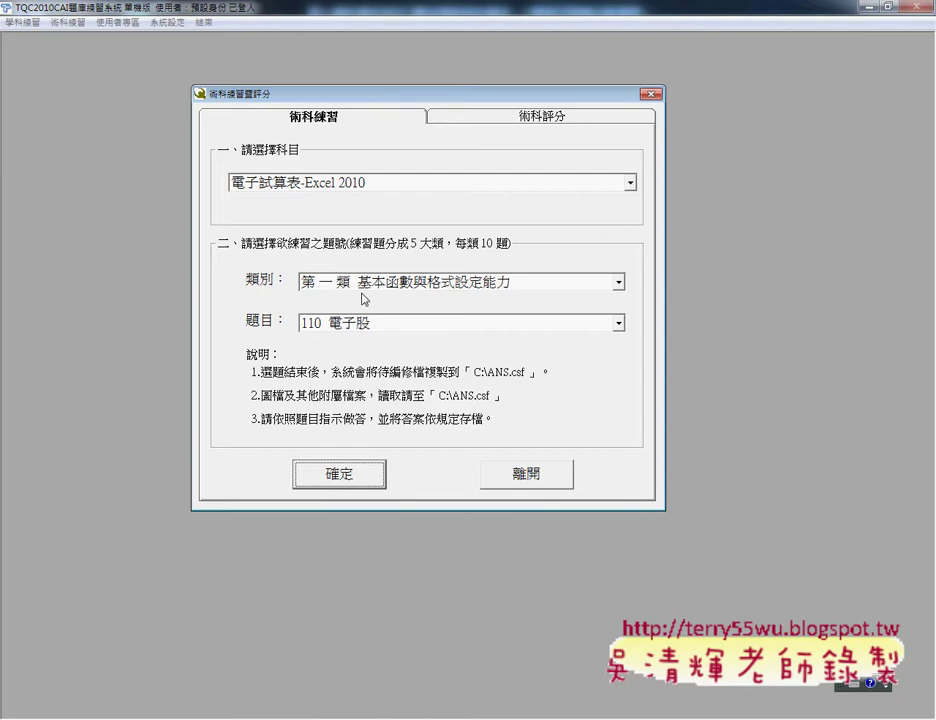
- Pick exercise 108 Golf from the question list
click(410, 322)
click(357, 420)
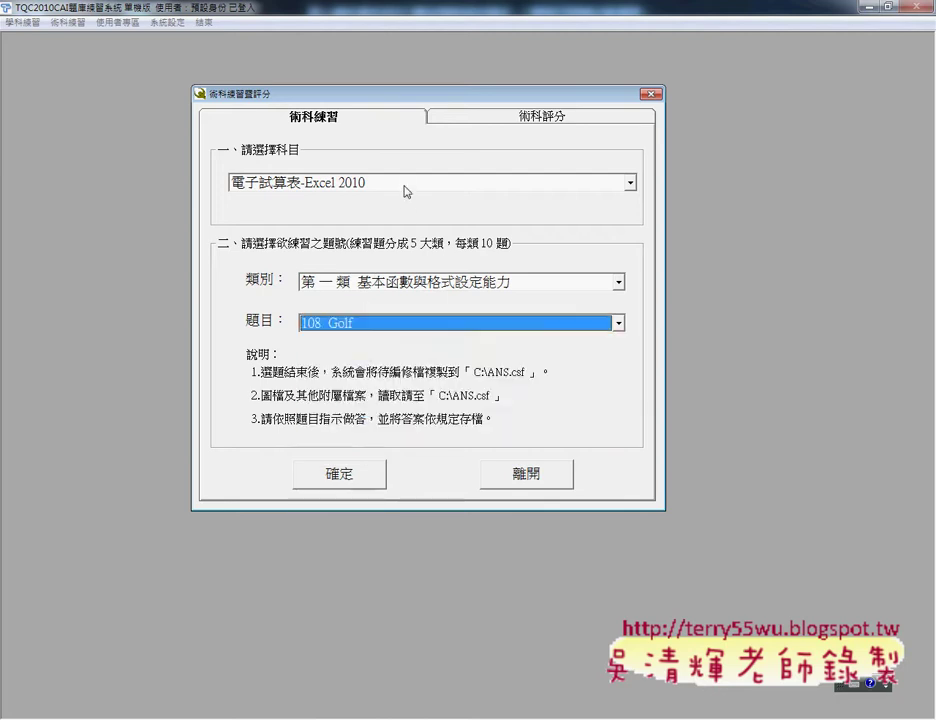
- Confirm exercise 108, open the EX01 folder in C:\ANS.csf, and launch Microsoft Excel 2010
click(478, 406)
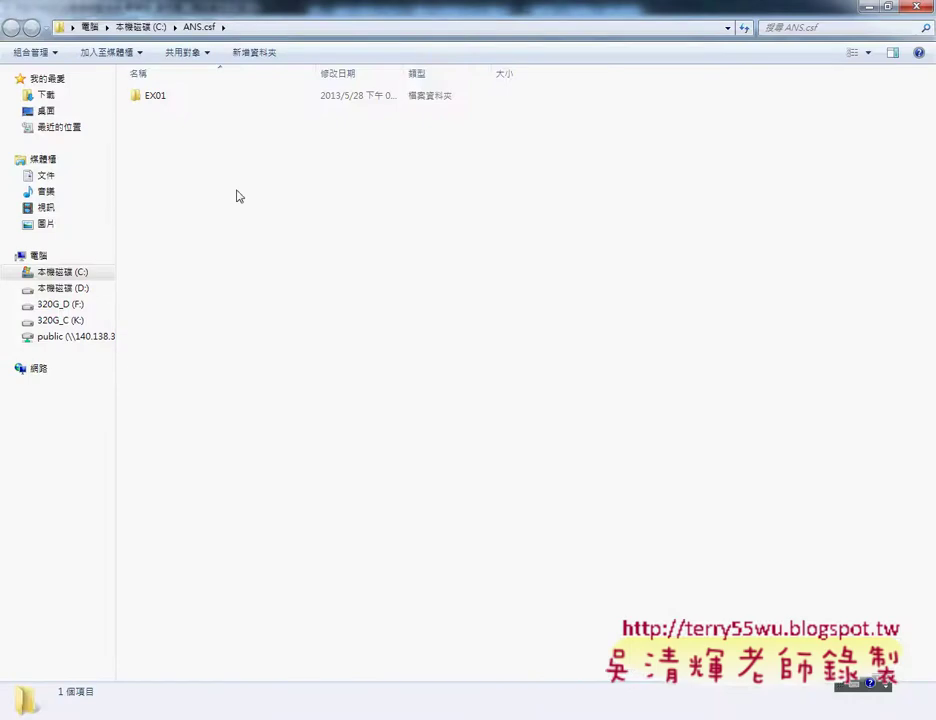
double_click(158, 97)
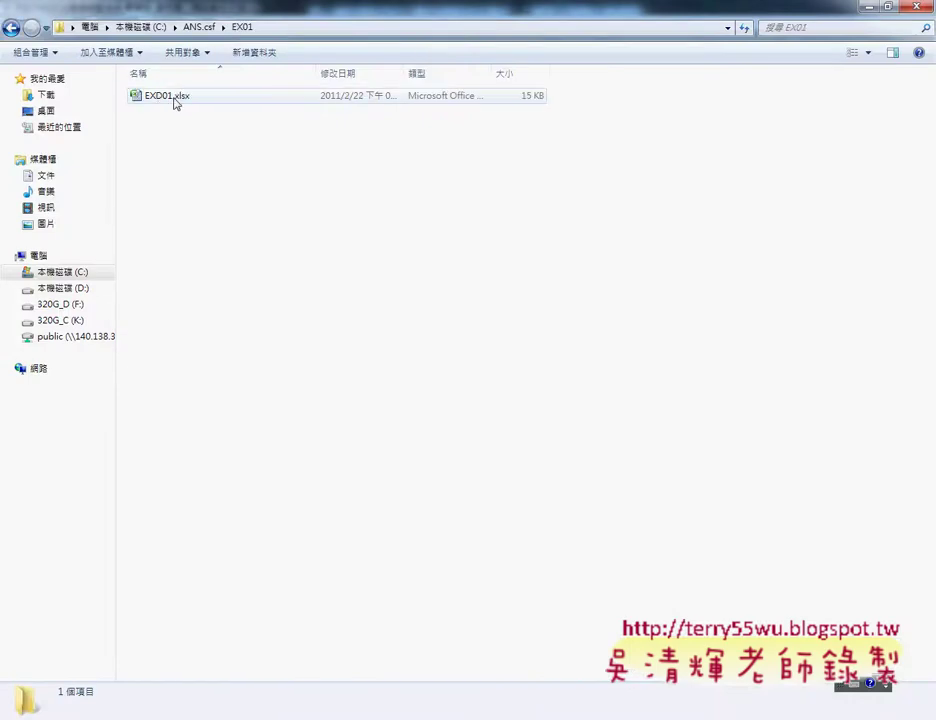
key(super)
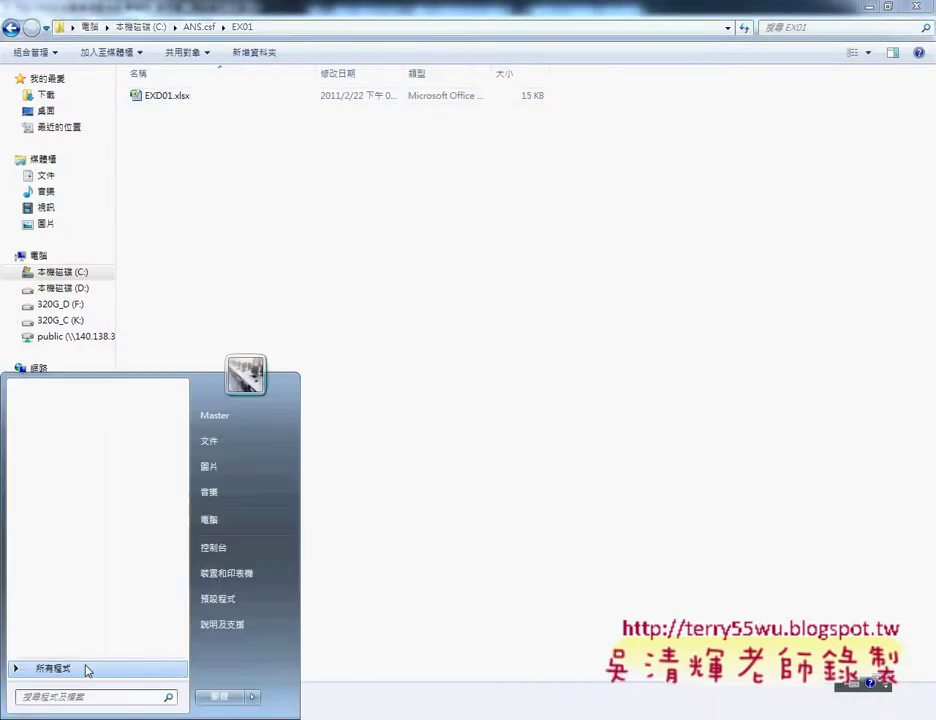
click(87, 668)
drag(184, 474, 188, 520)
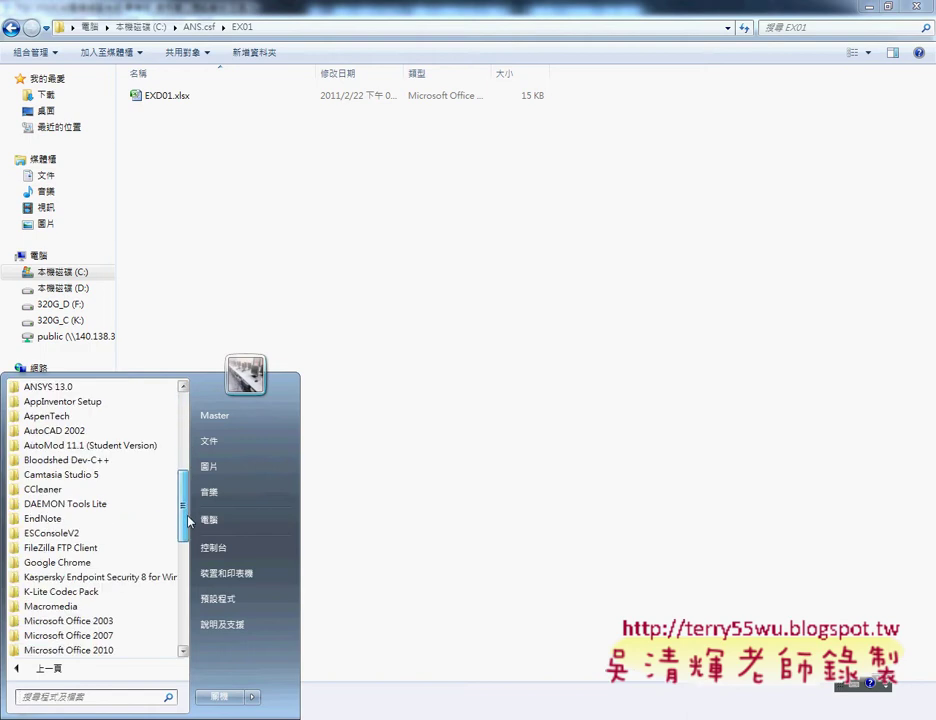
click(112, 650)
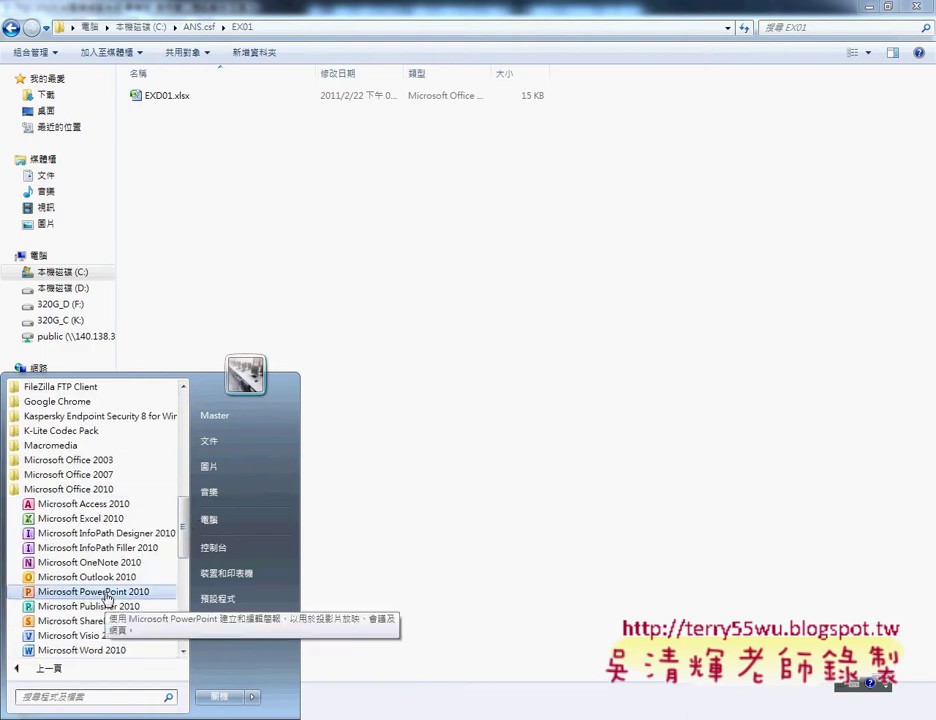
click(114, 520)
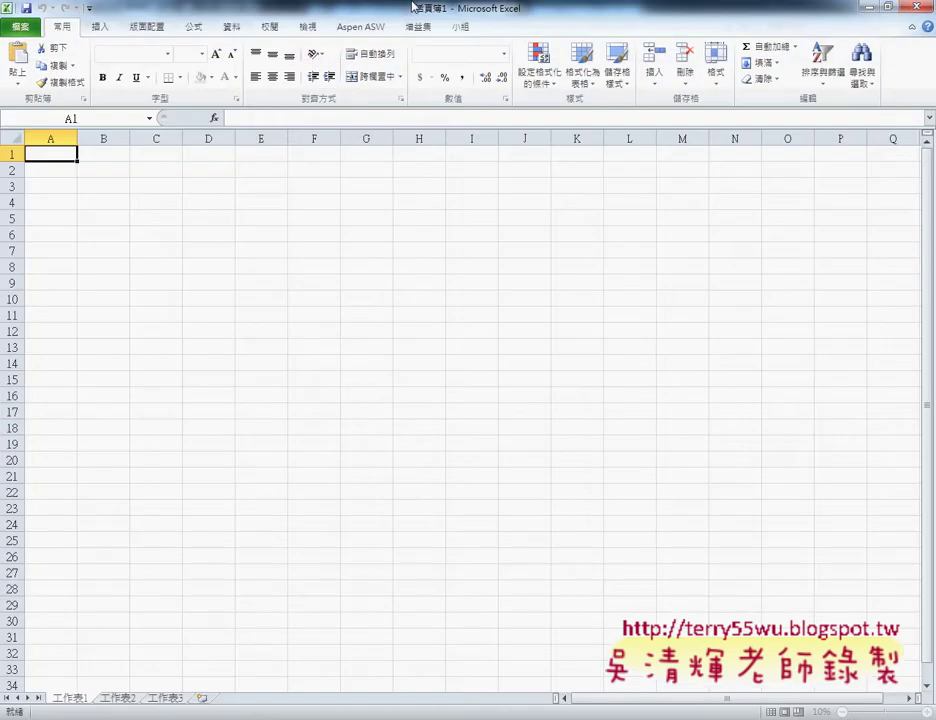
- Open EXD01.xlsx maximized in Excel, then switch to the instructions PDF
double_click(403, 14)
drag(280, 20, 492, 20)
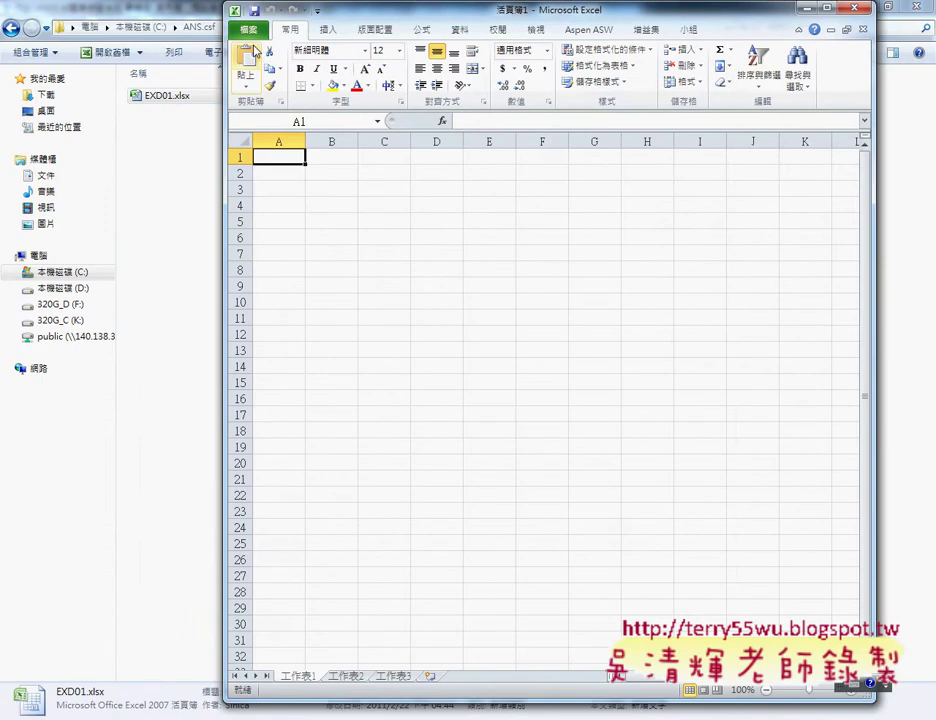
double_click(531, 14)
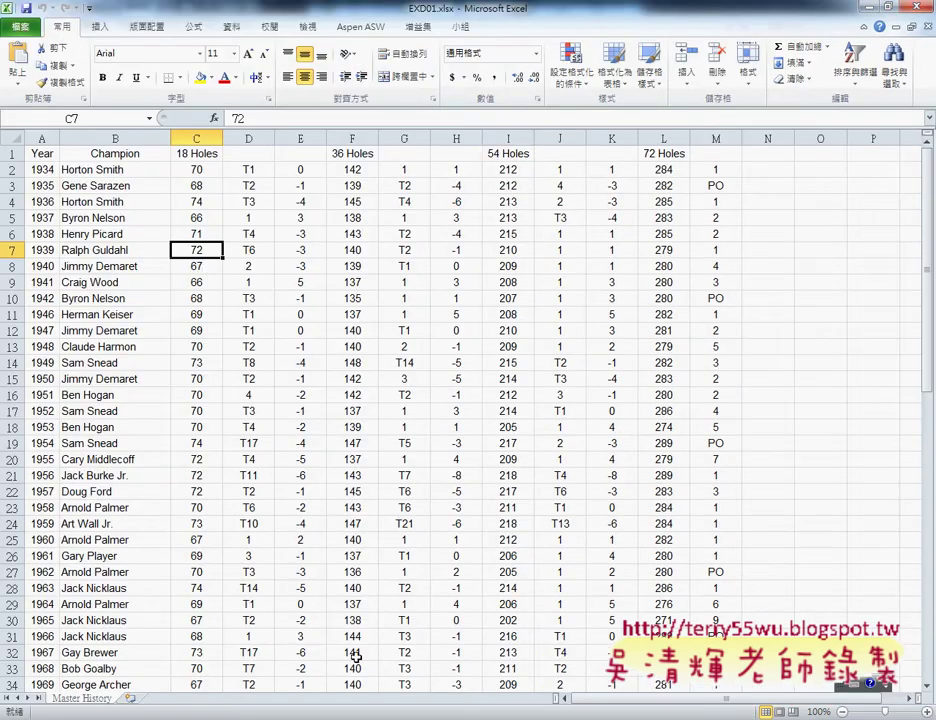
key(alt+Tab)
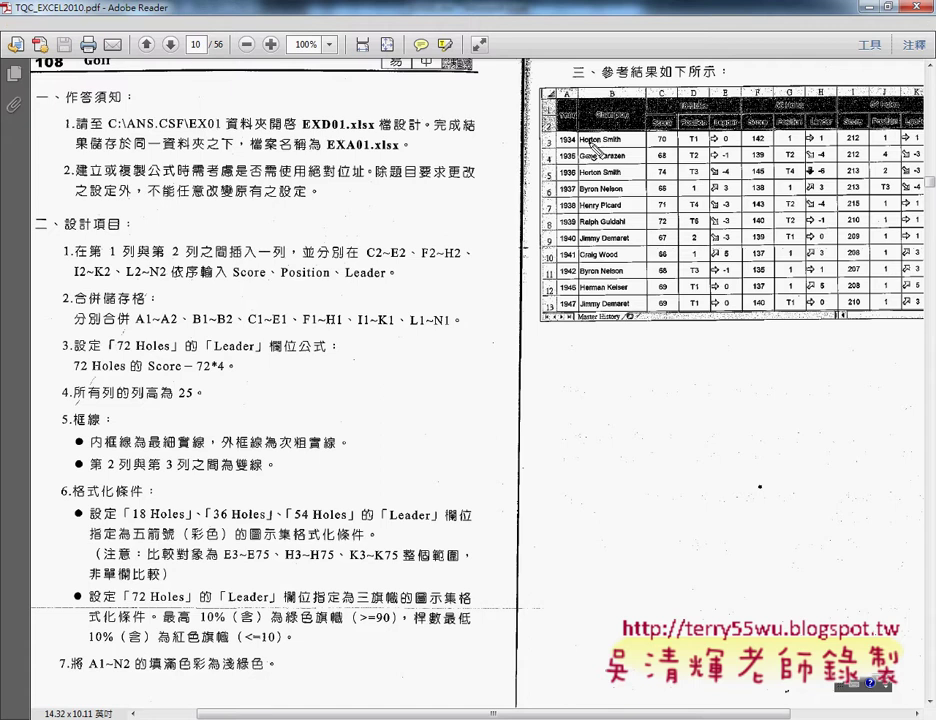
drag(563, 118, 645, 118)
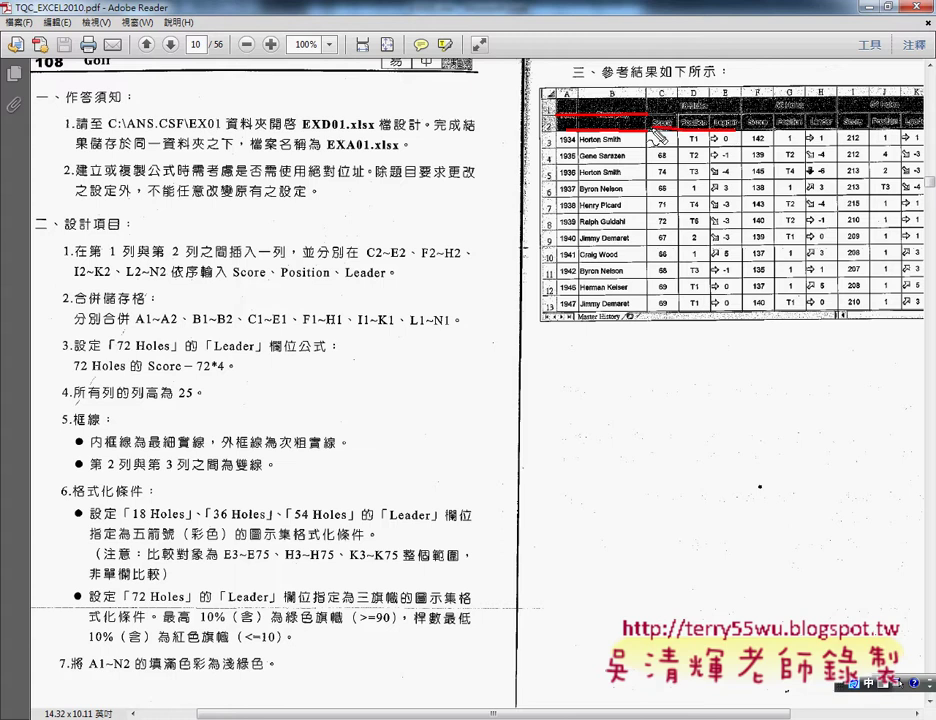
mouse_move(647, 108)
mouse_down()
mouse_move(740, 131)
mouse_move(838, 133)
mouse_up()
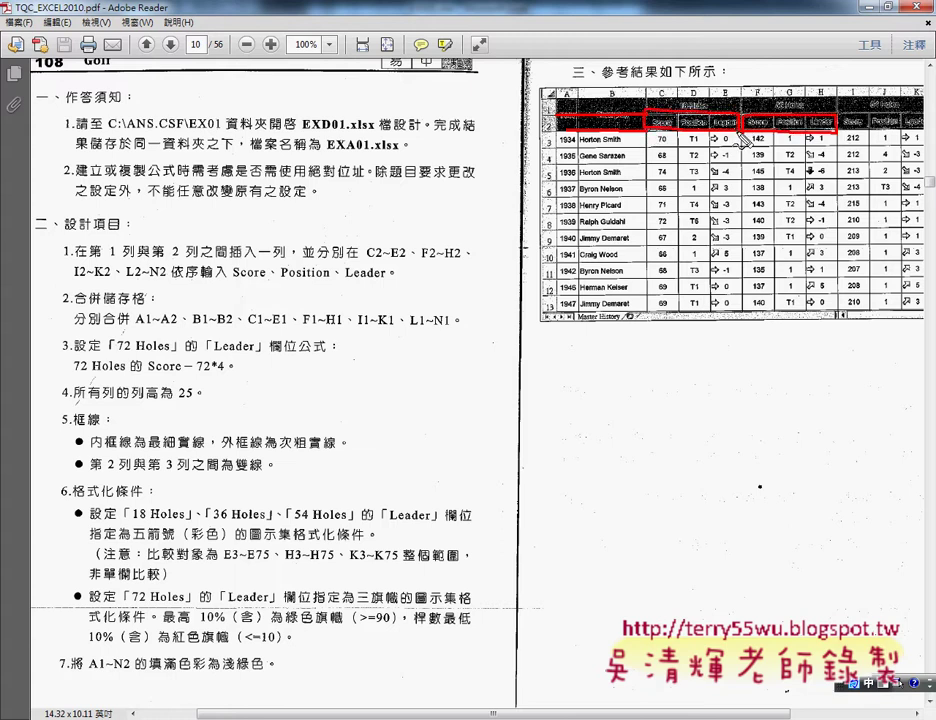
mouse_move(233, 282)
mouse_down()
mouse_move(365, 280)
mouse_move(232, 282)
mouse_up()
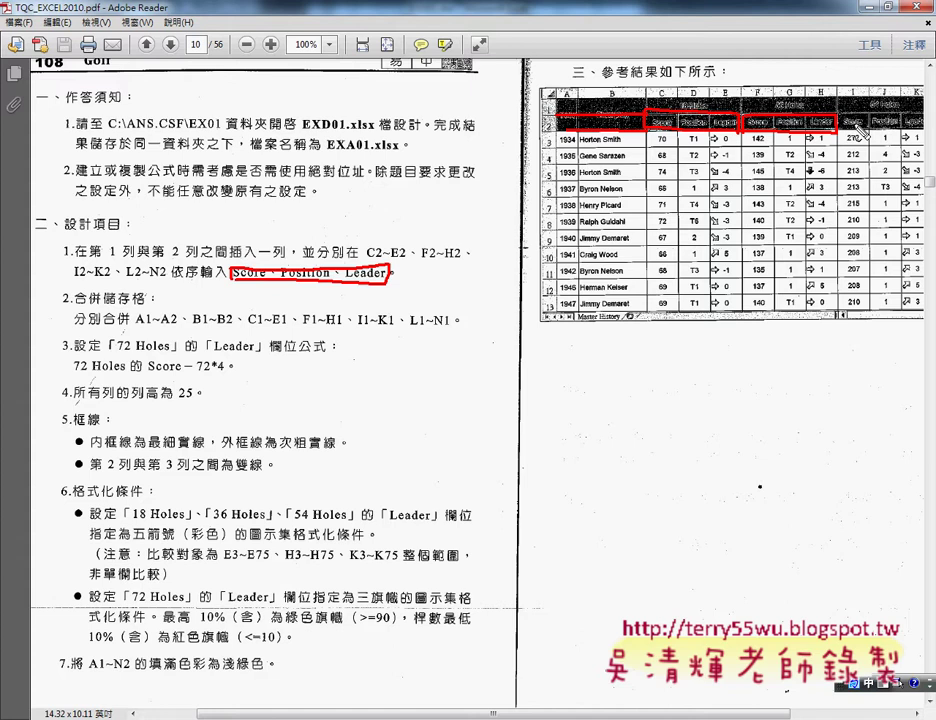
drag(842, 117, 893, 138)
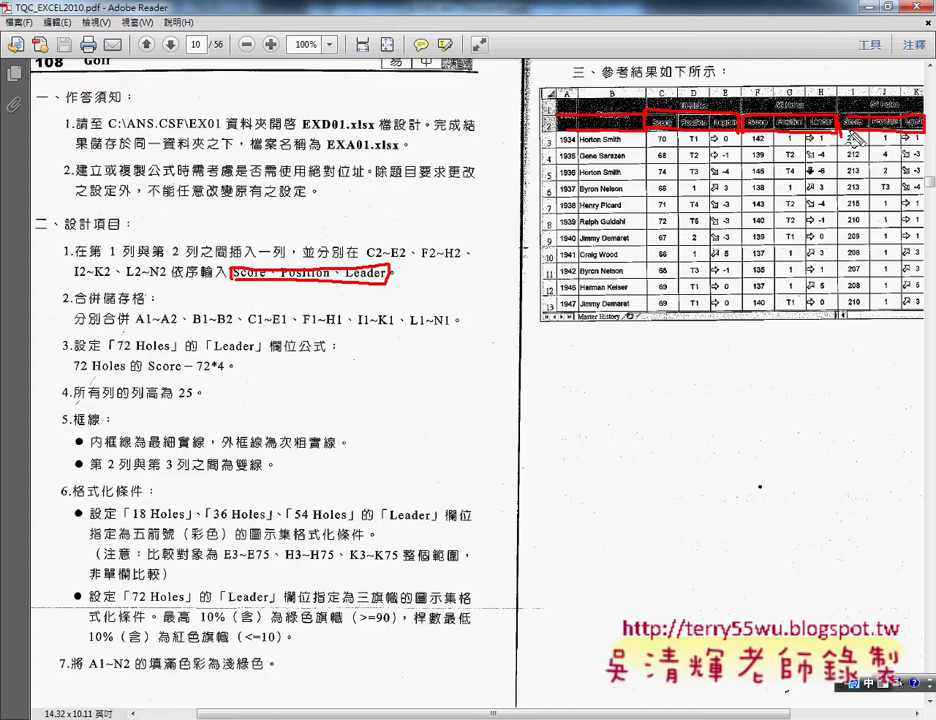
key(Escape)
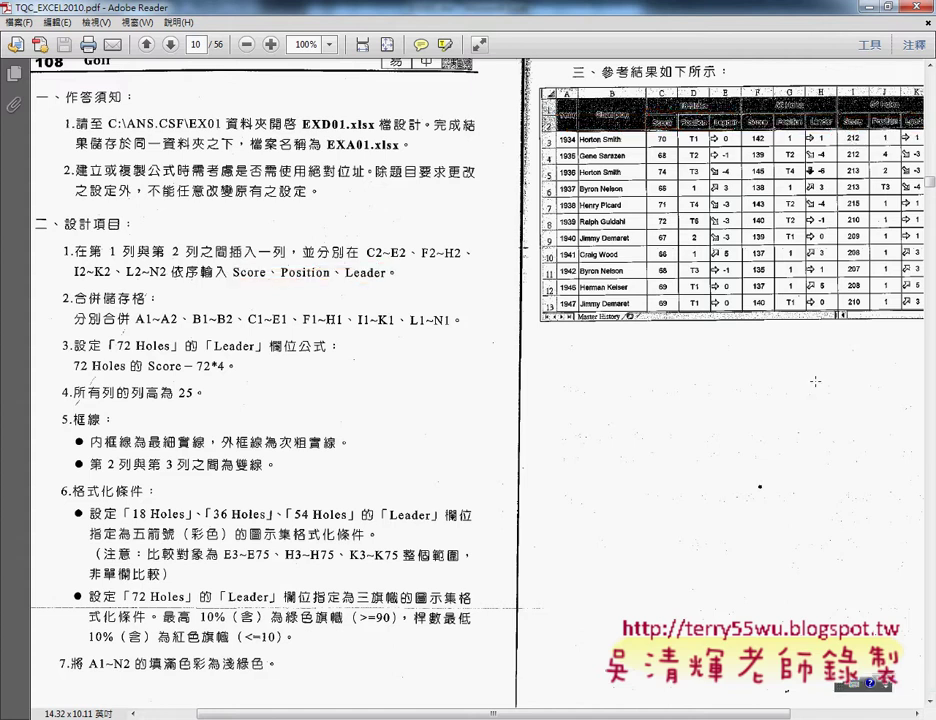
scroll(470, 380, right, 5)
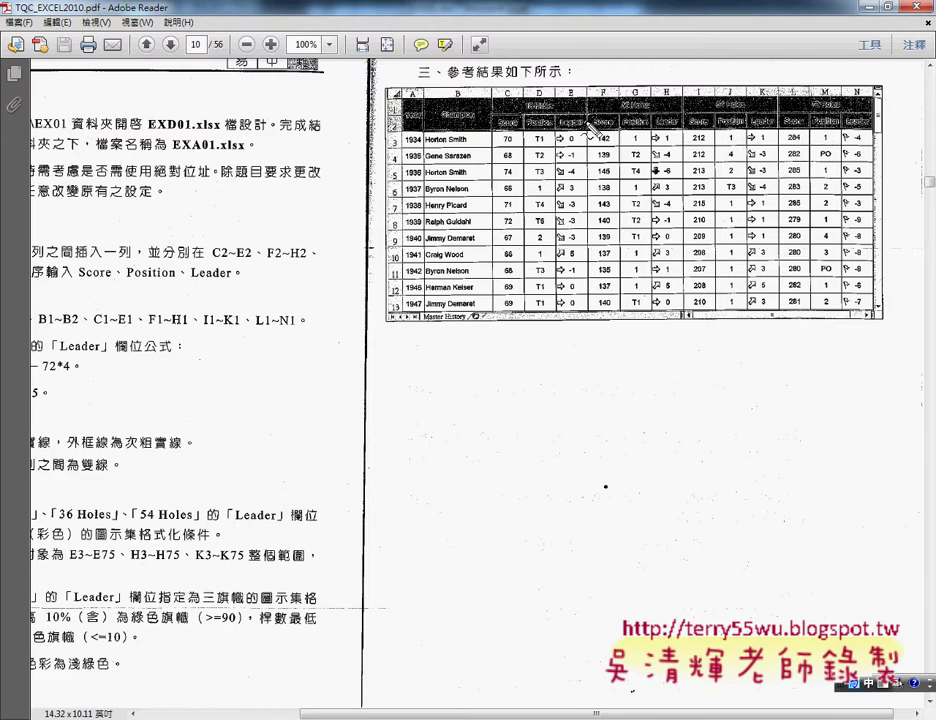
- Annotate the reference table's Year, Champion, 18 Holes and Score/Position/Leader headers, then clear the marks
drag(574, 130, 586, 126)
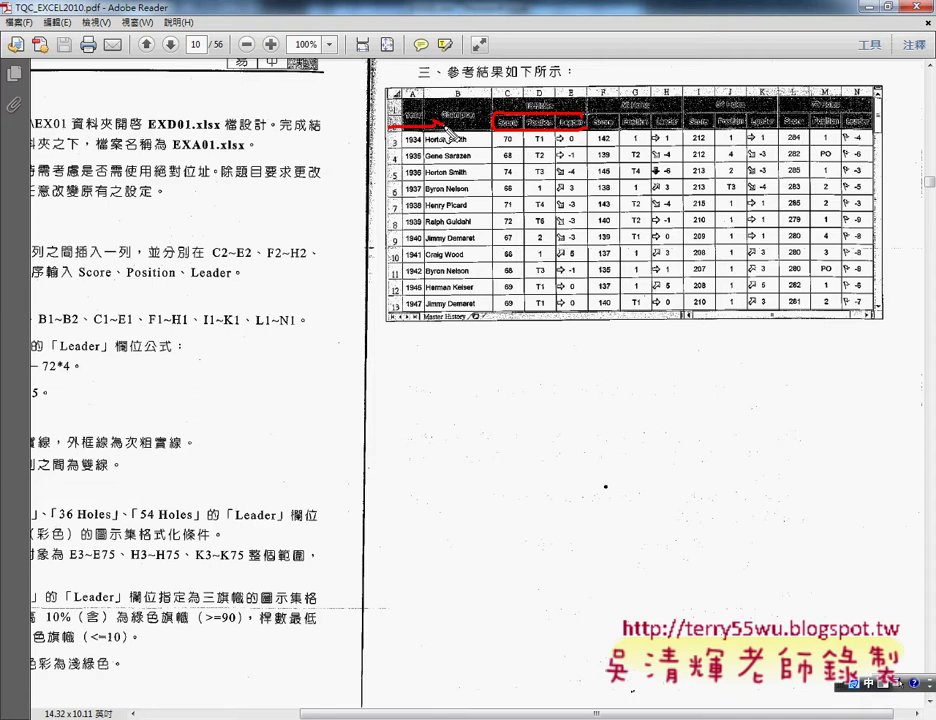
drag(390, 127, 445, 126)
drag(592, 125, 690, 126)
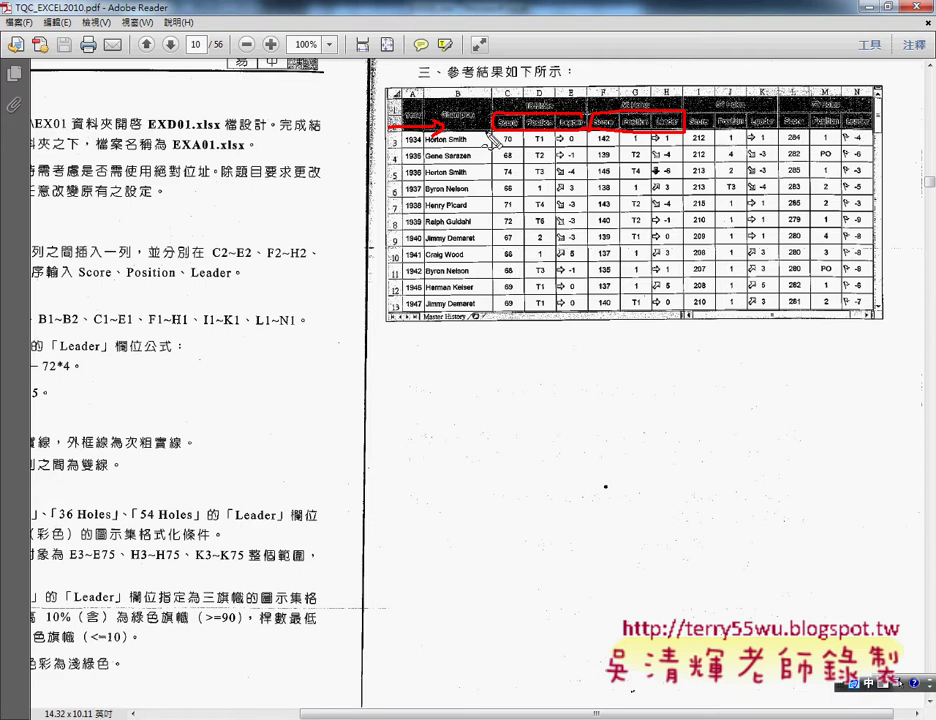
drag(441, 130, 500, 135)
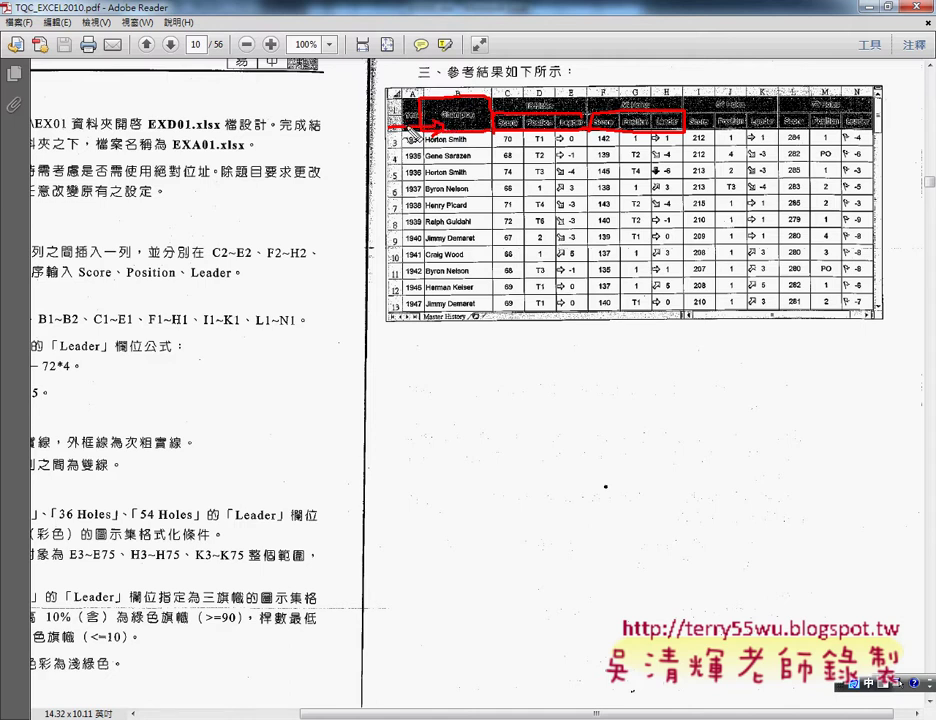
drag(418, 135, 420, 128)
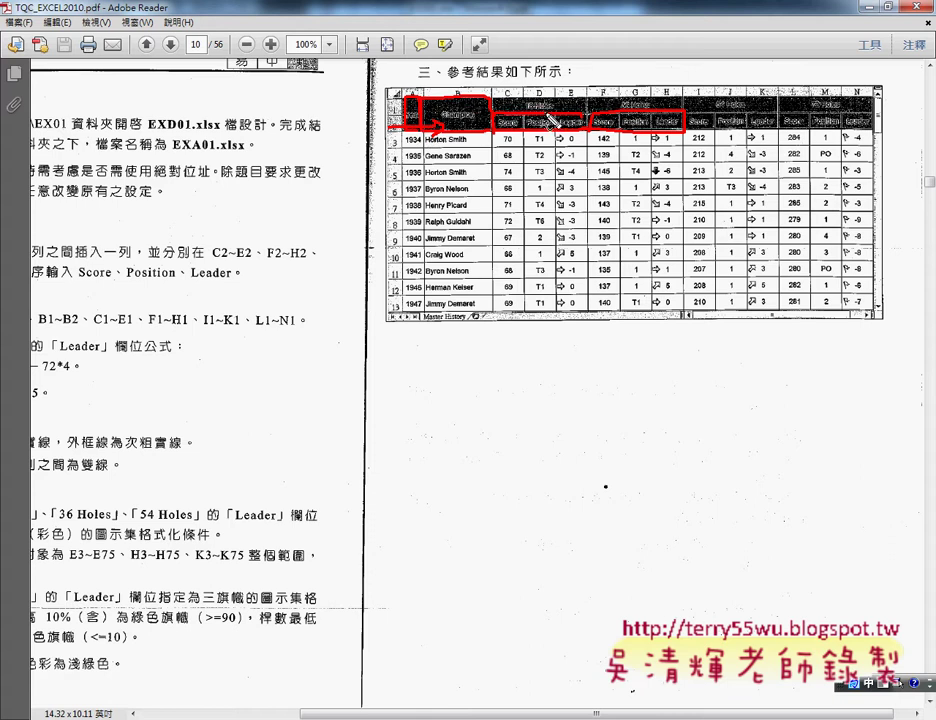
mouse_move(490, 93)
mouse_down()
mouse_move(589, 116)
mouse_move(687, 110)
mouse_up()
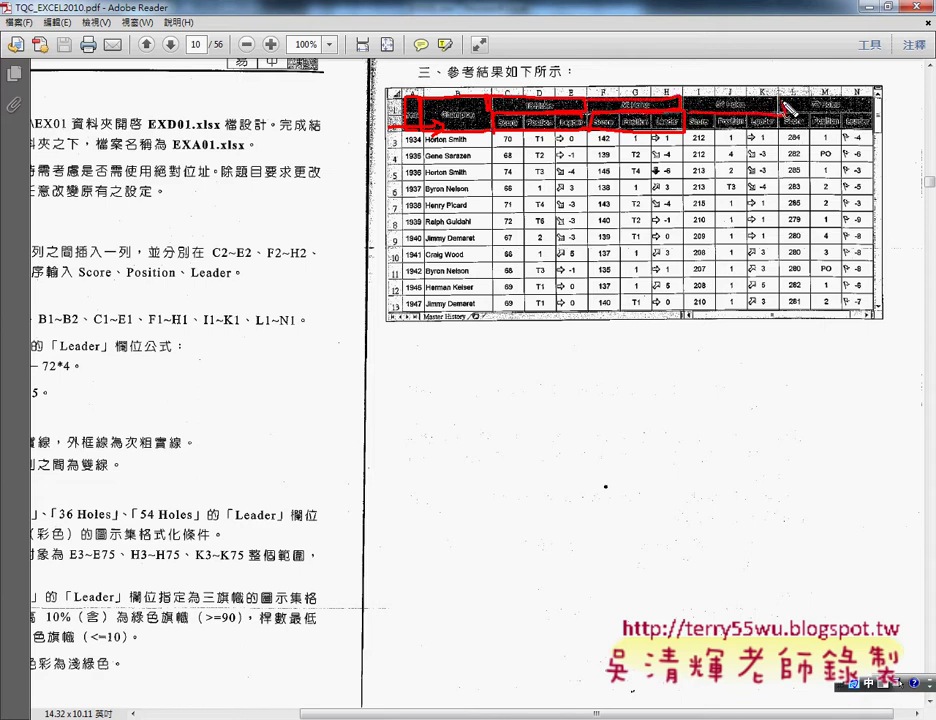
key(Escape)
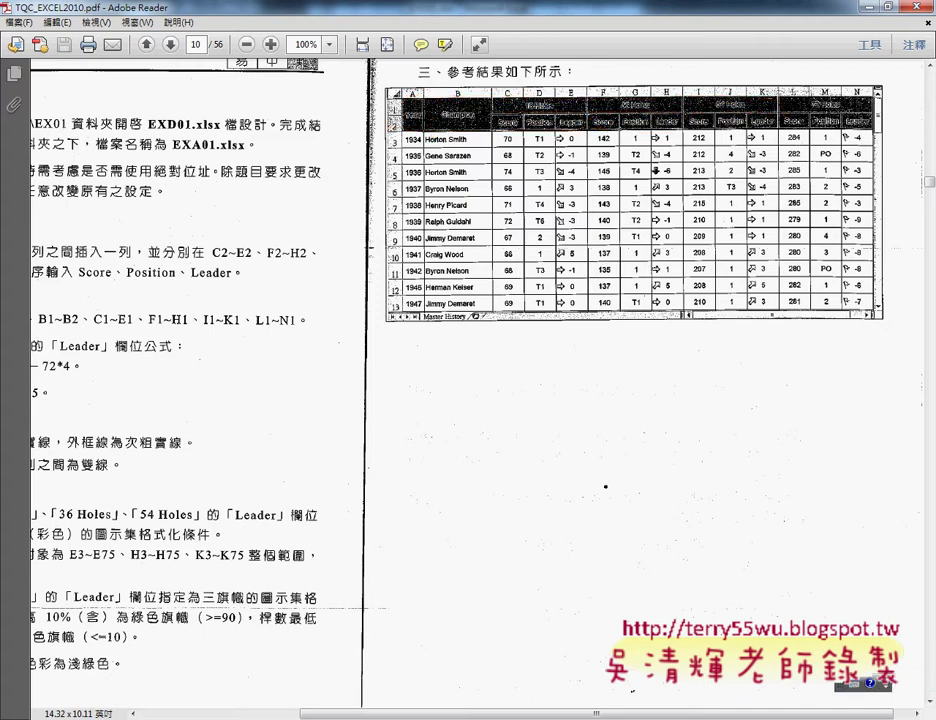
- Bring EXD01.xlsx forward and insert a blank row 2 above the 1934 Horton Smith row
mouse_move(366, 657)
click(418, 672)
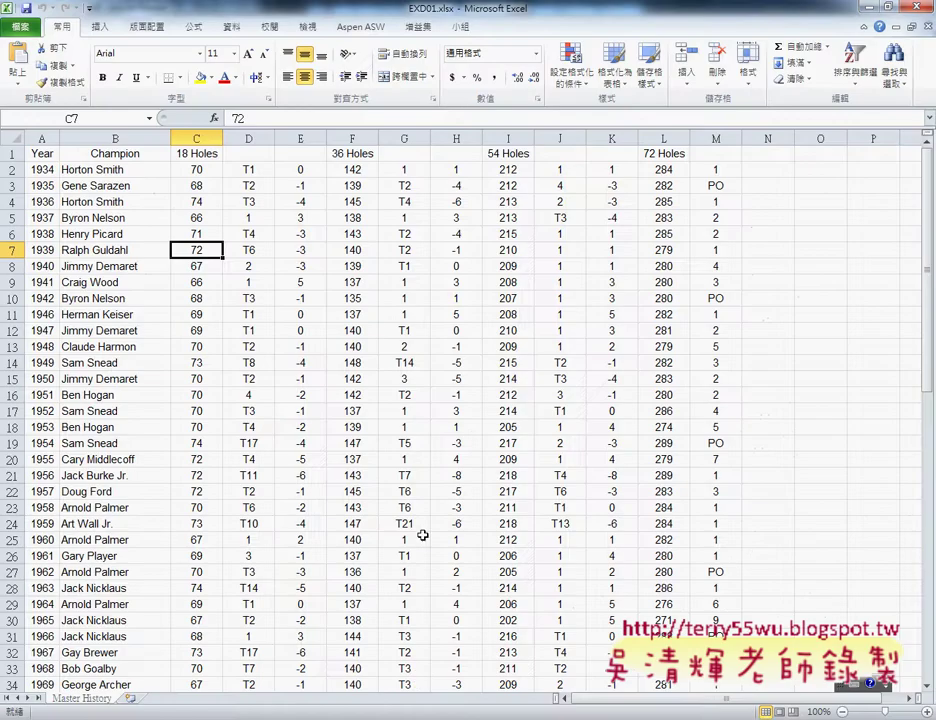
scroll(63, 265, down, 1)
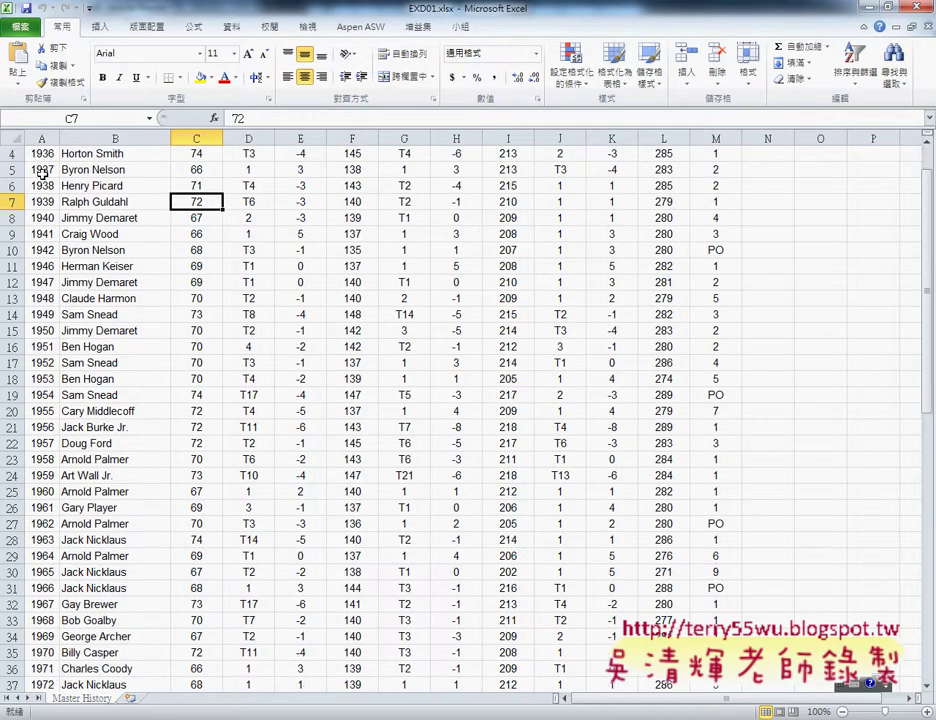
scroll(142, 222, up, 1)
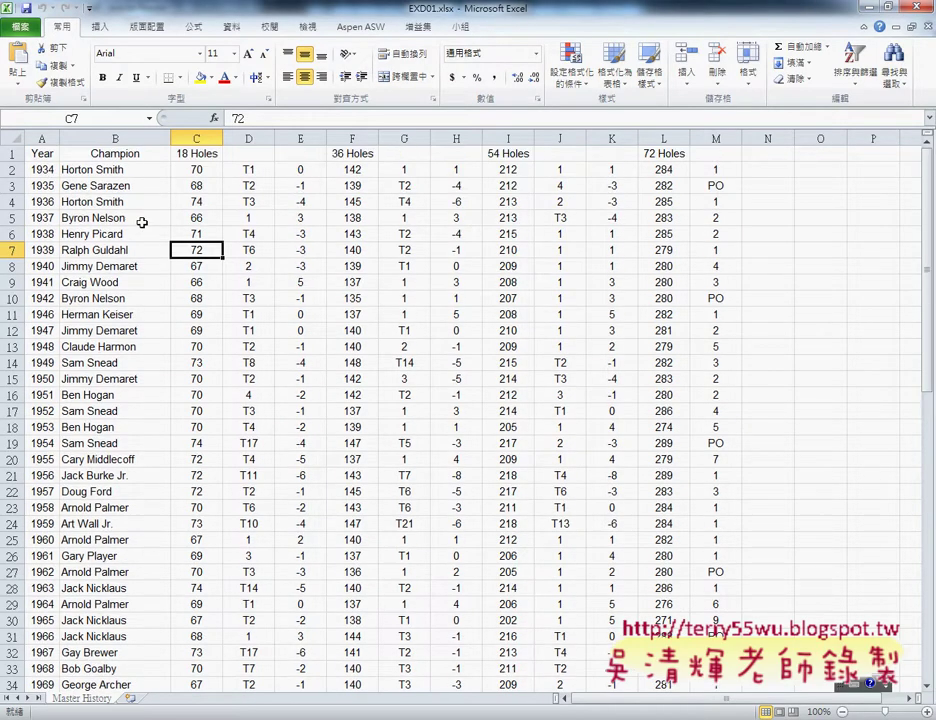
click(12, 169)
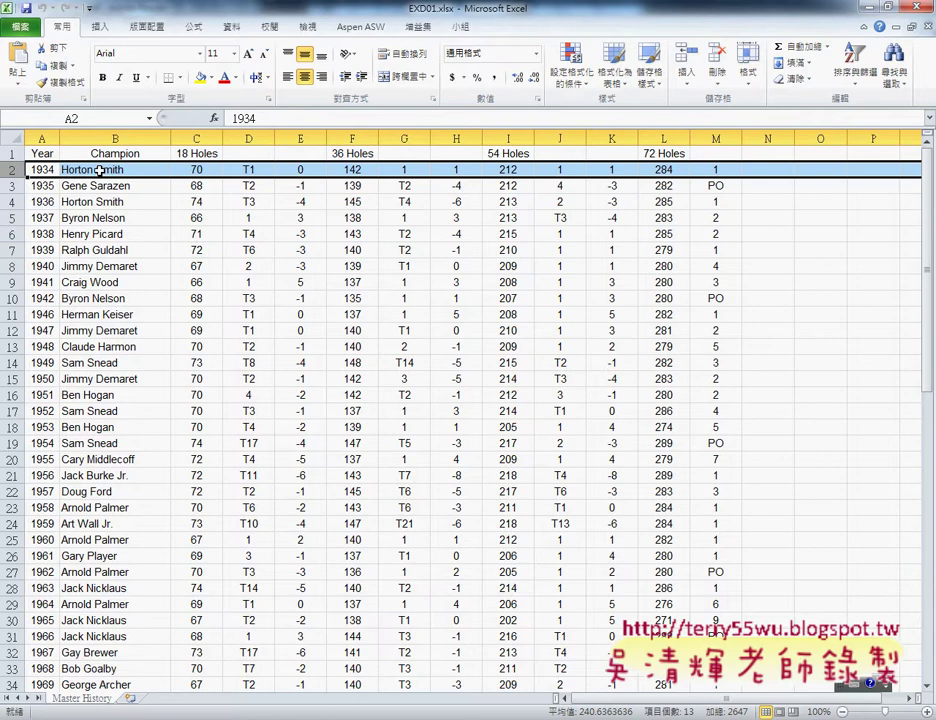
right_click(103, 175)
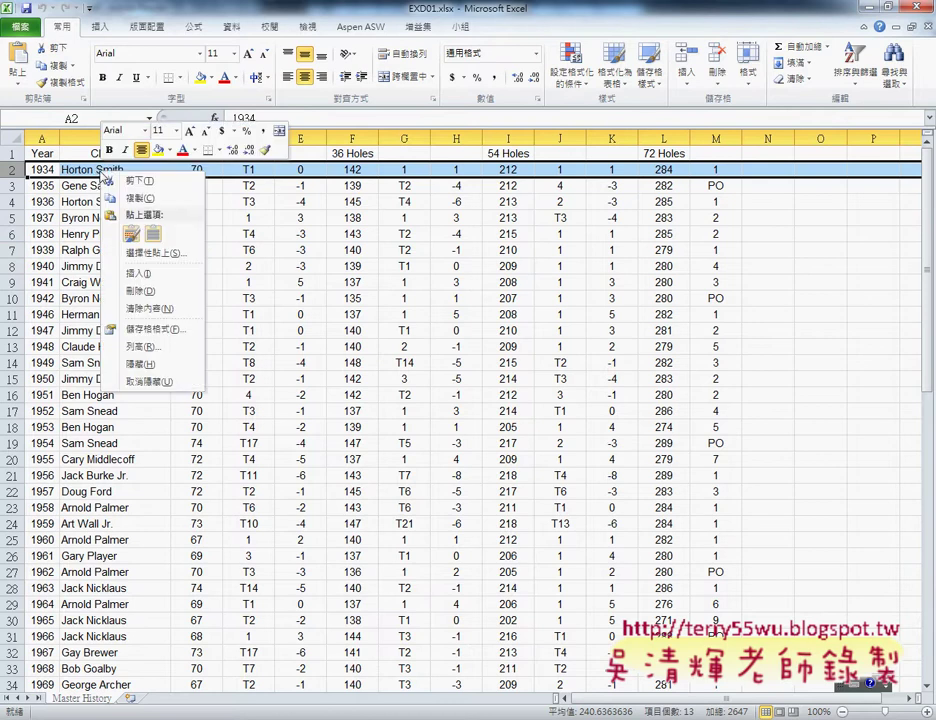
click(141, 273)
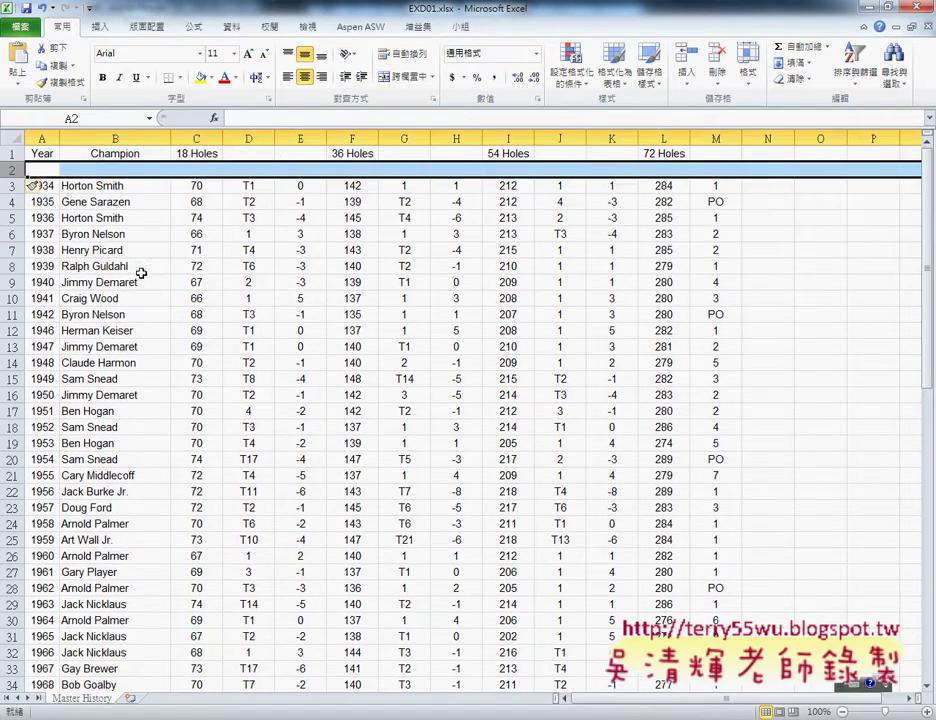
click(191, 171)
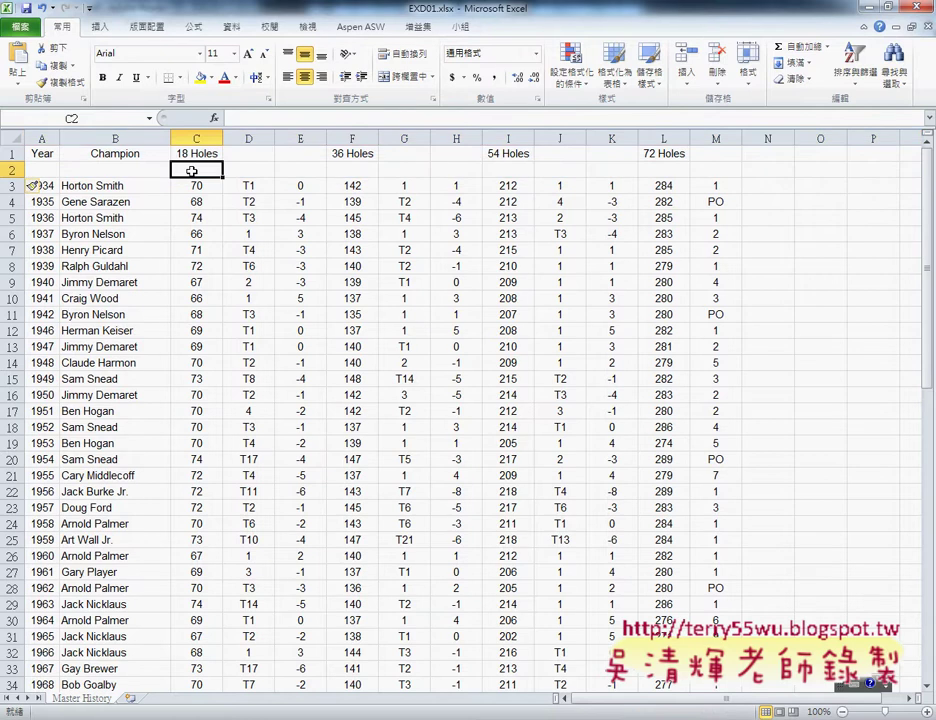
- Check the reference header layout in the instructions PDF against the workbook
key(alt+Tab)
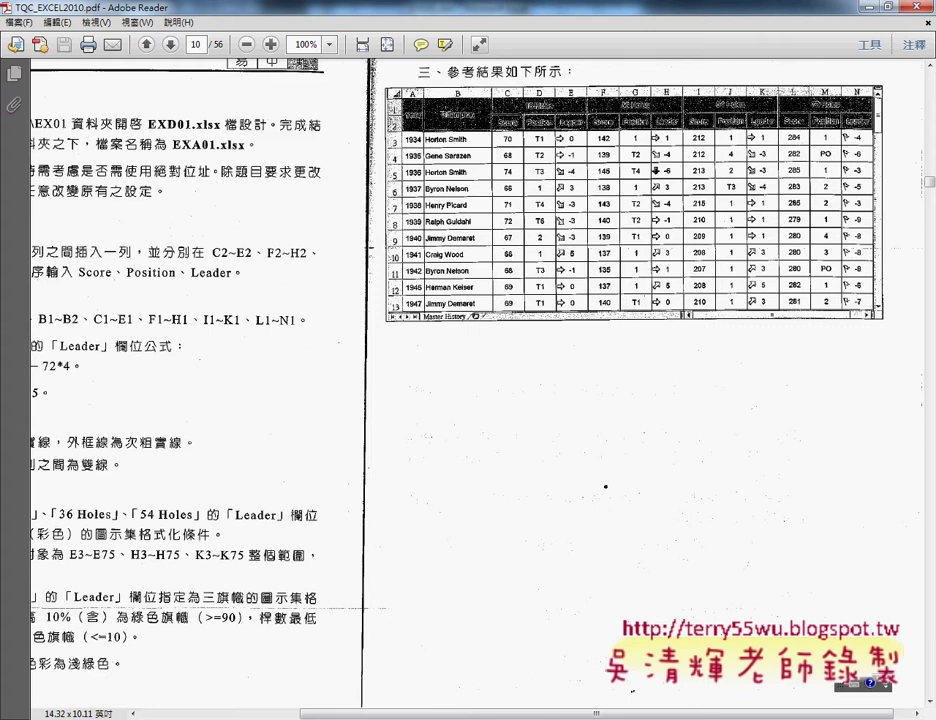
key(alt+Tab)
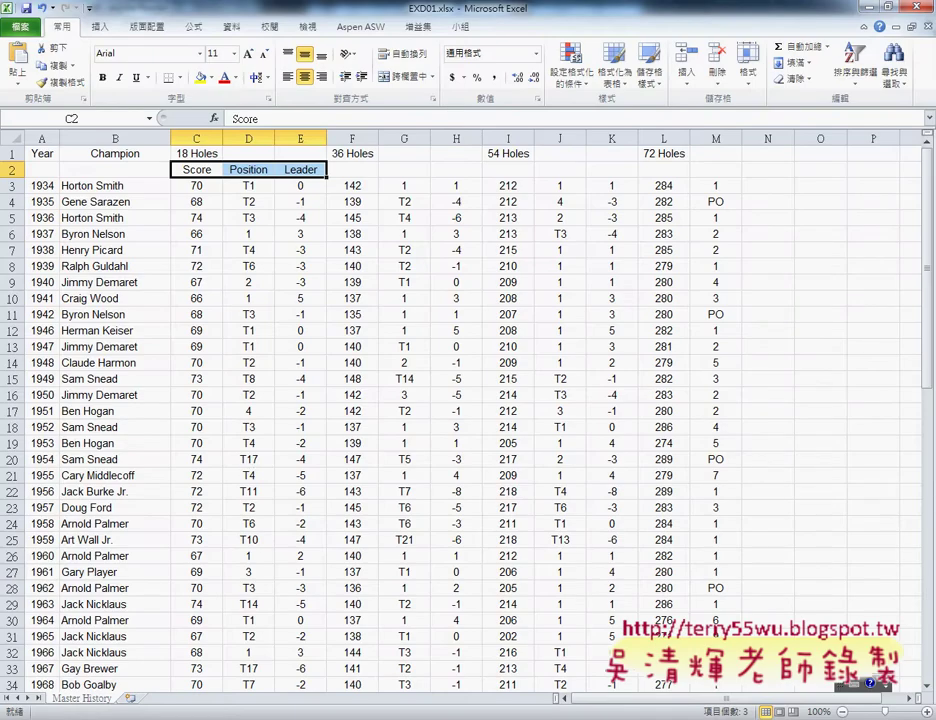
click(240, 625)
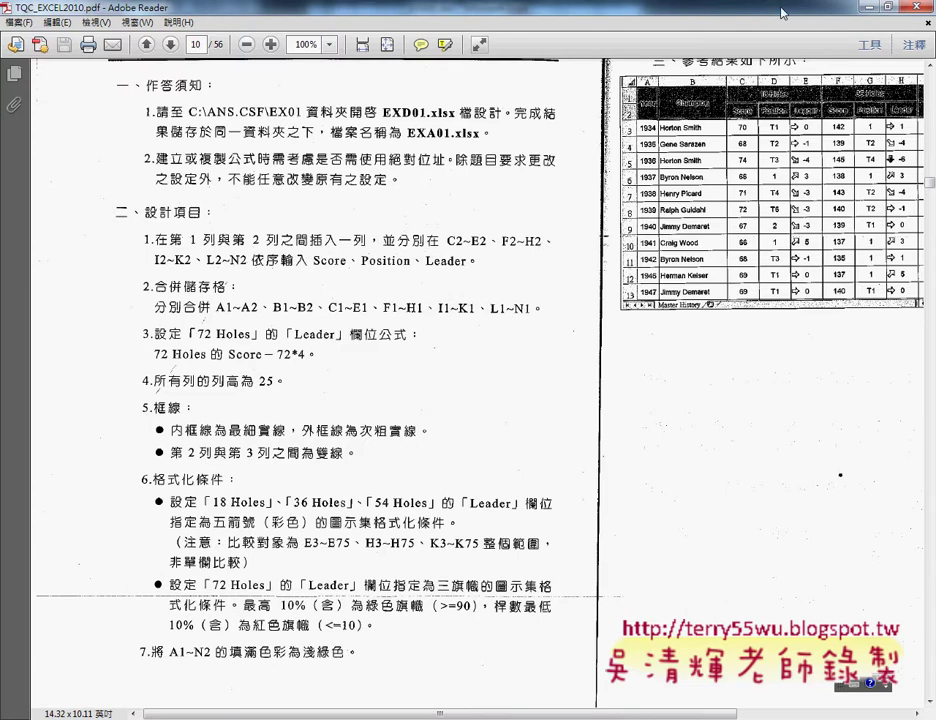
key(alt+Tab)
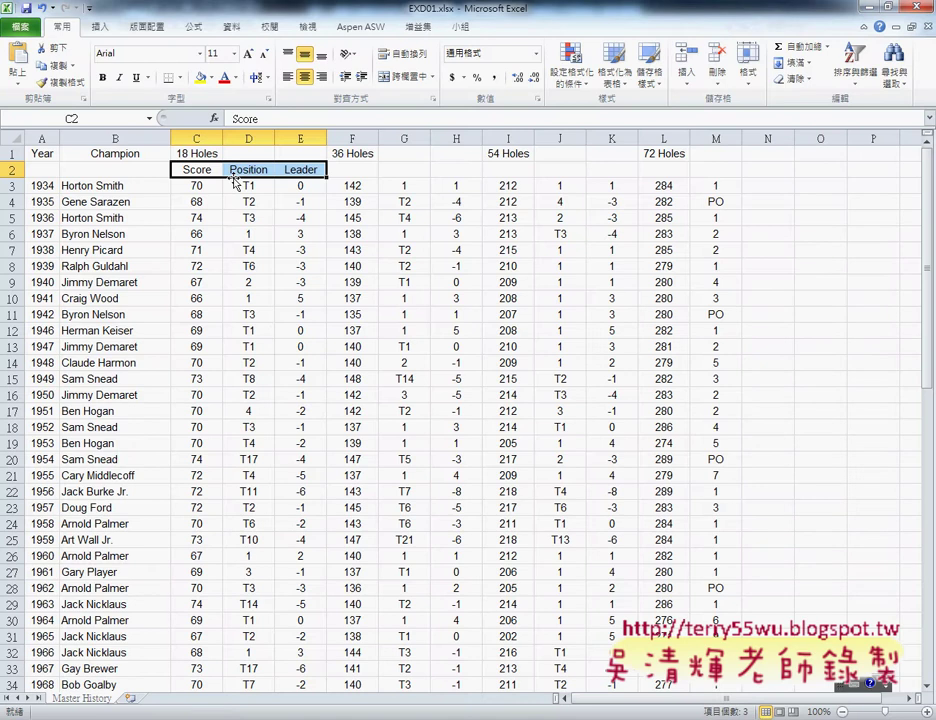
- Copy the Score, Position, Leader headers from C2:E2 into F2, I2 and L2
key(ctrl+c)
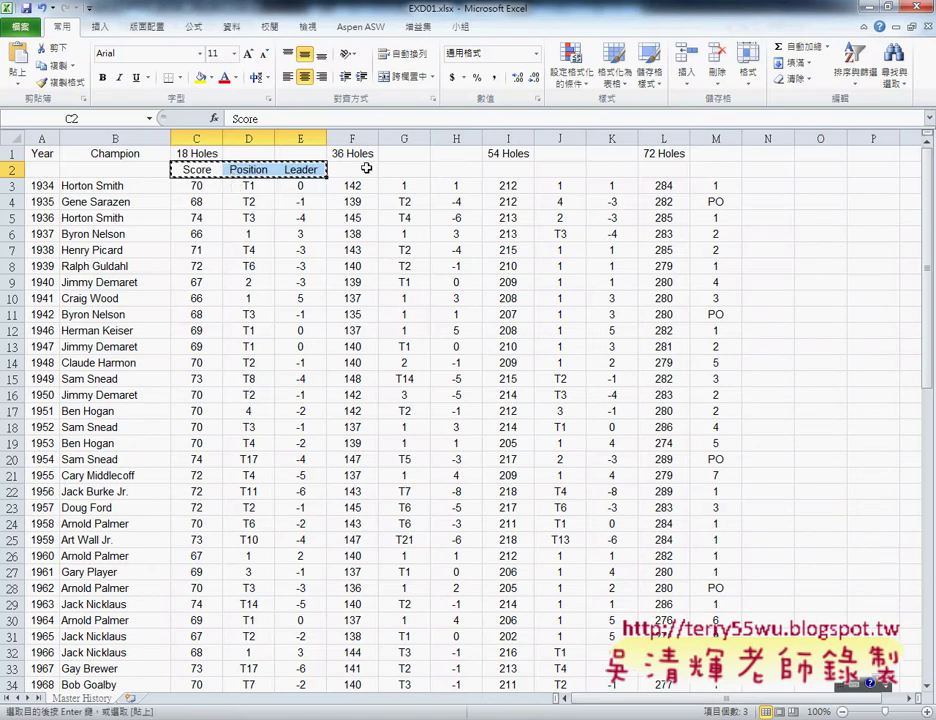
click(352, 169)
key(ctrl+v)
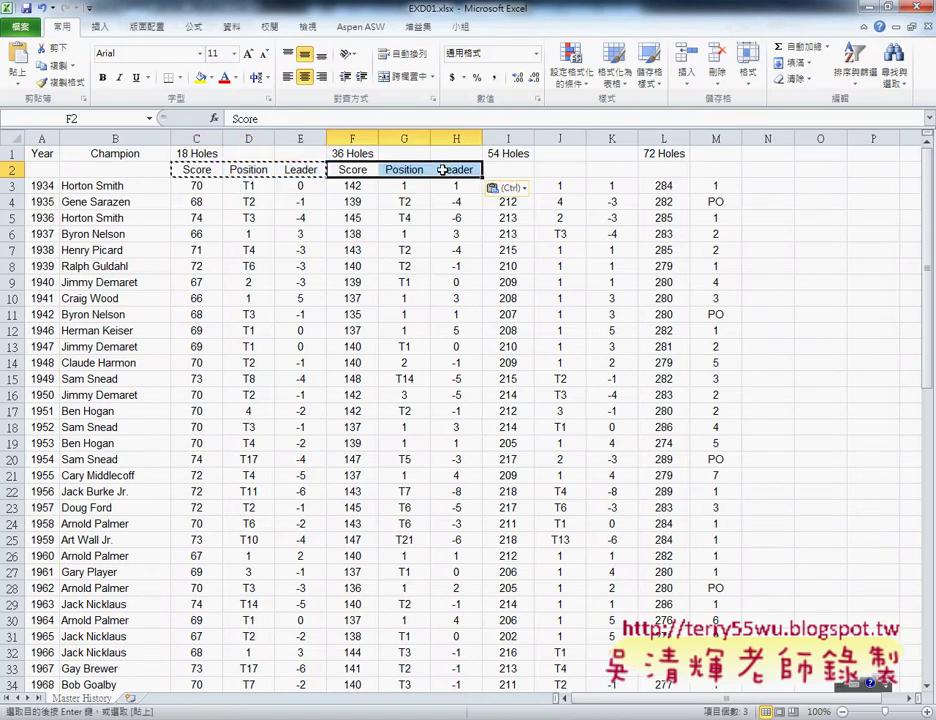
click(518, 170)
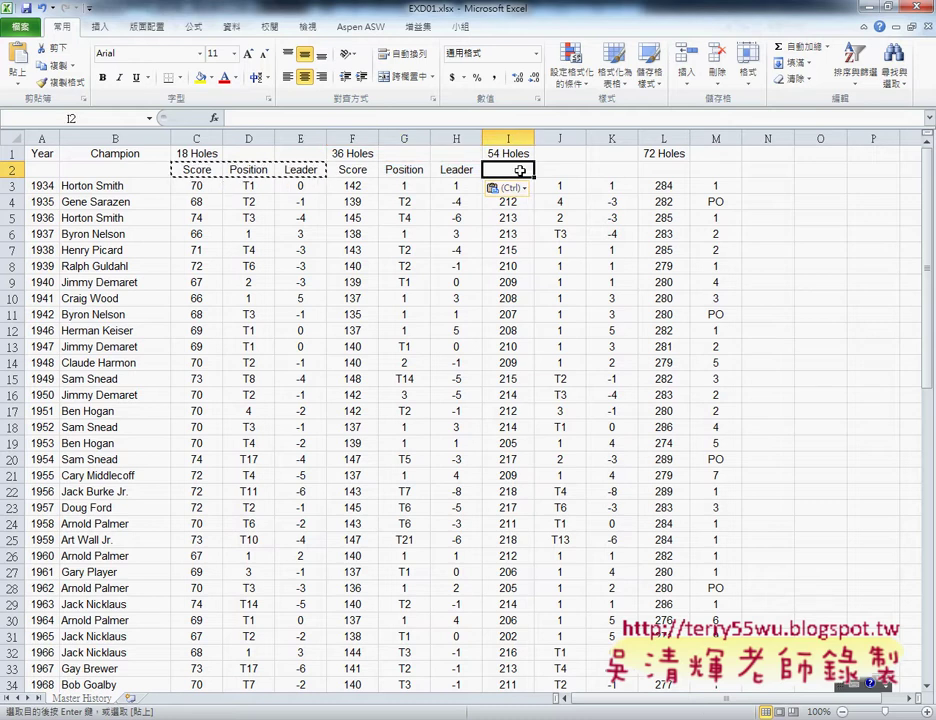
key(ctrl+v)
click(676, 172)
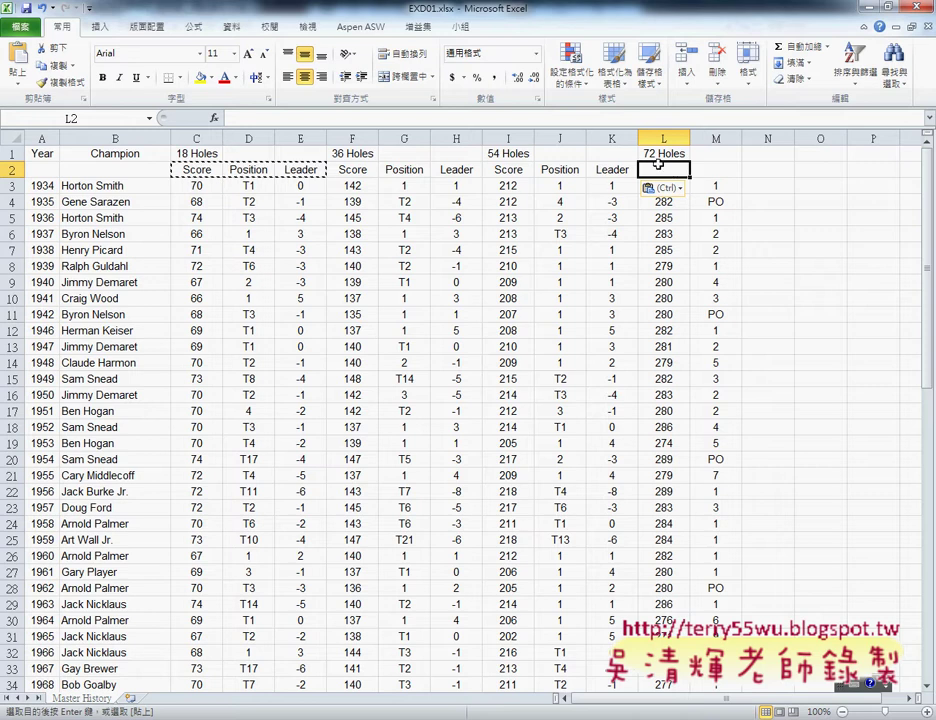
key(ctrl+v)
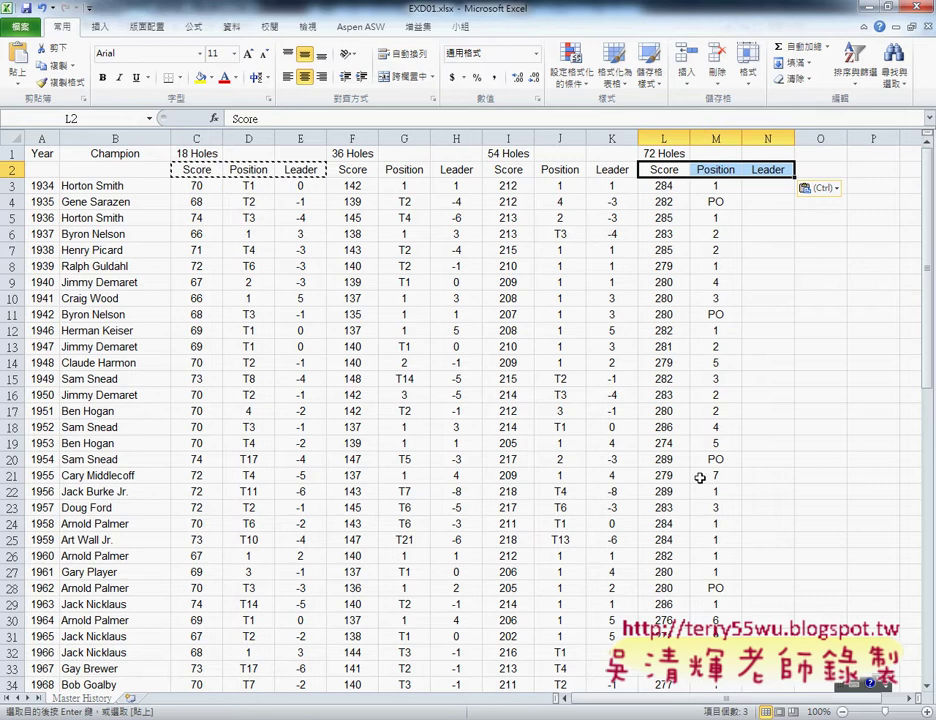
key(alt+Tab)
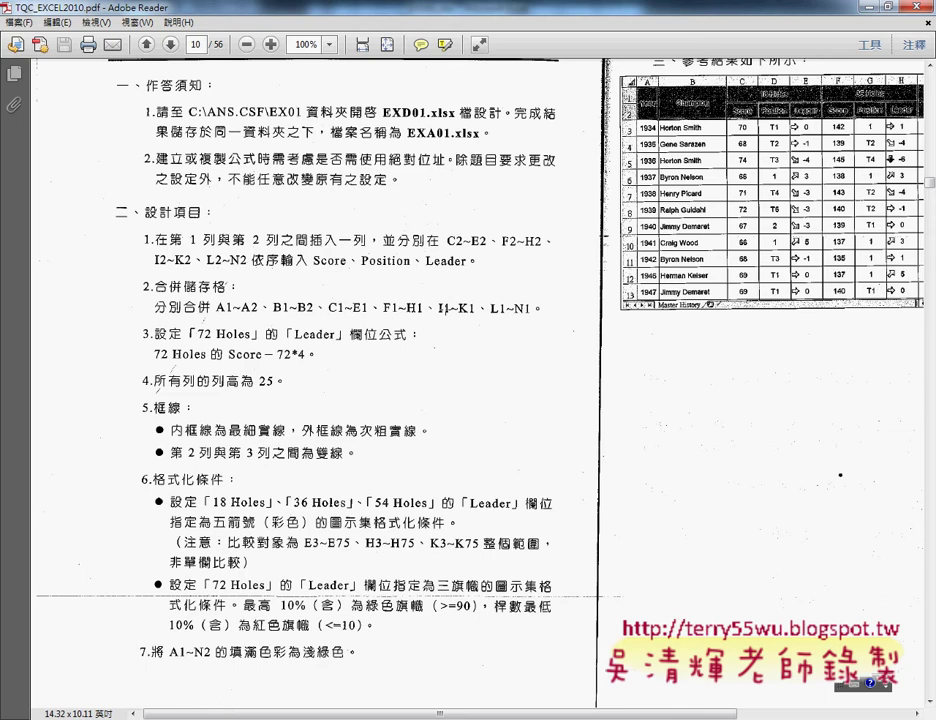
key(alt+Tab)
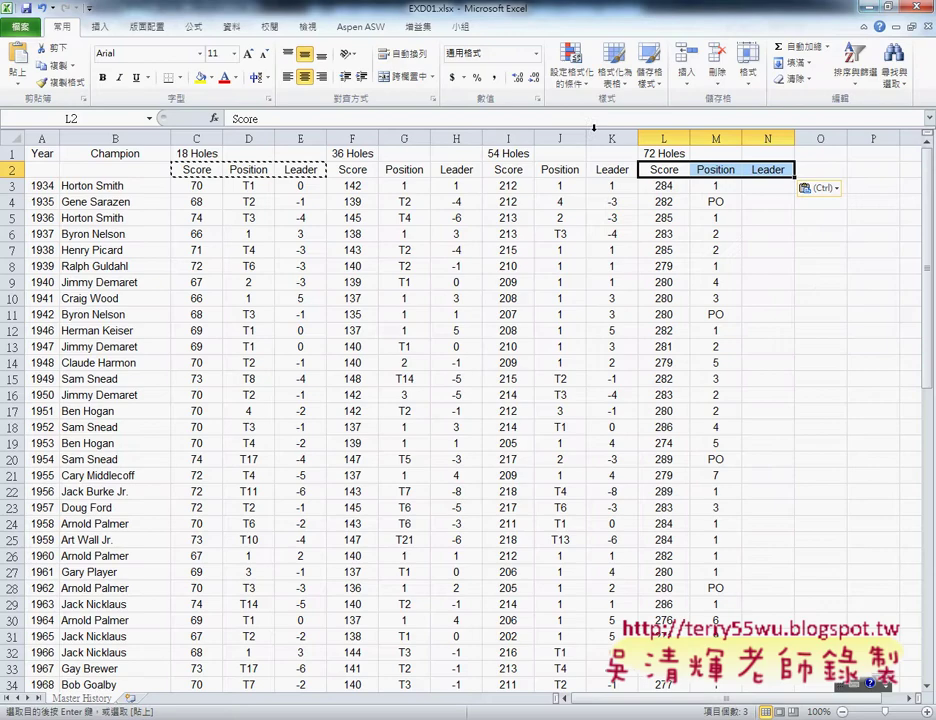
- Merge and center Year across A1:A2 and Champion across B1:B2
drag(44, 153, 45, 172)
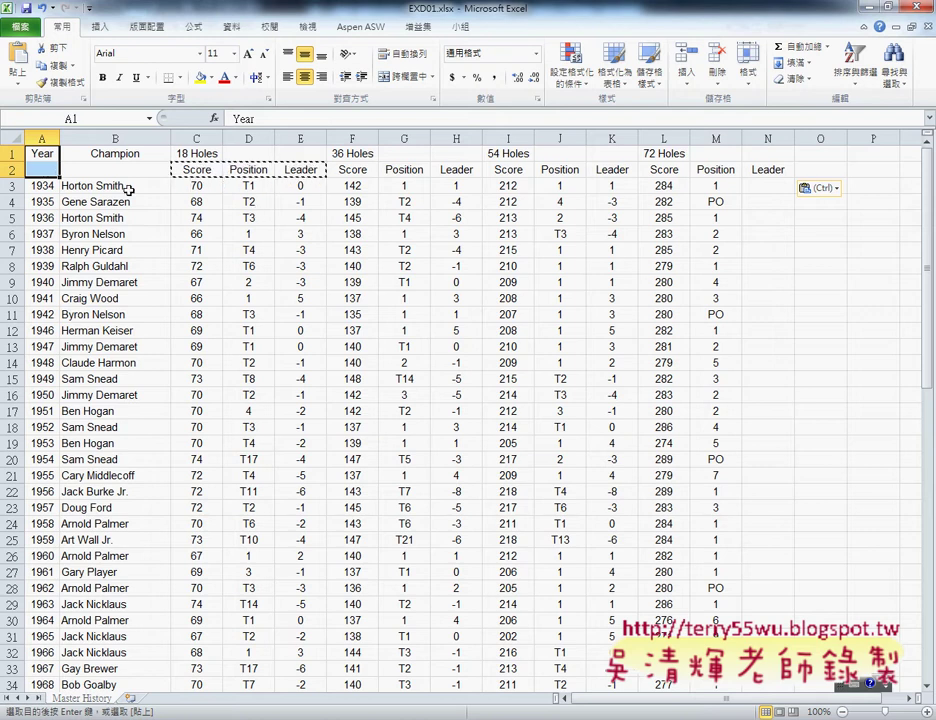
right_click(47, 172)
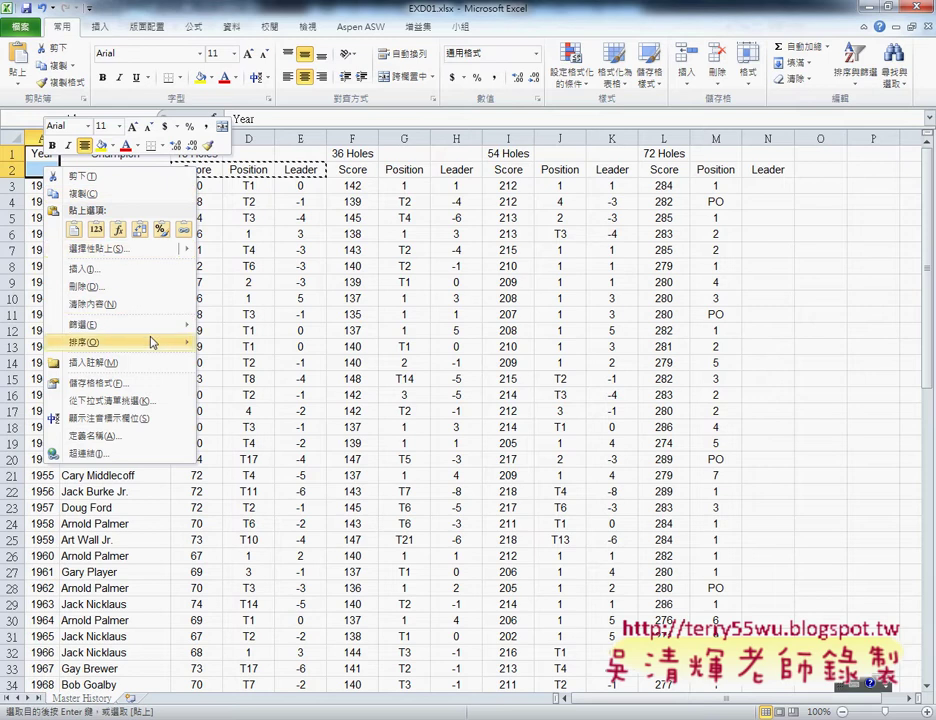
mouse_move(151, 342)
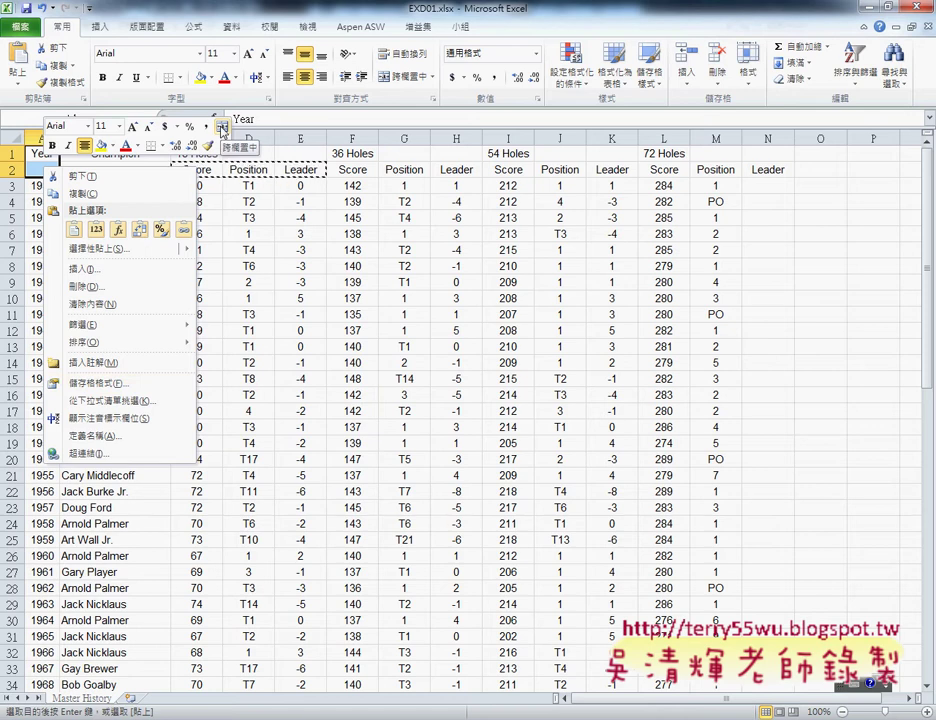
click(223, 131)
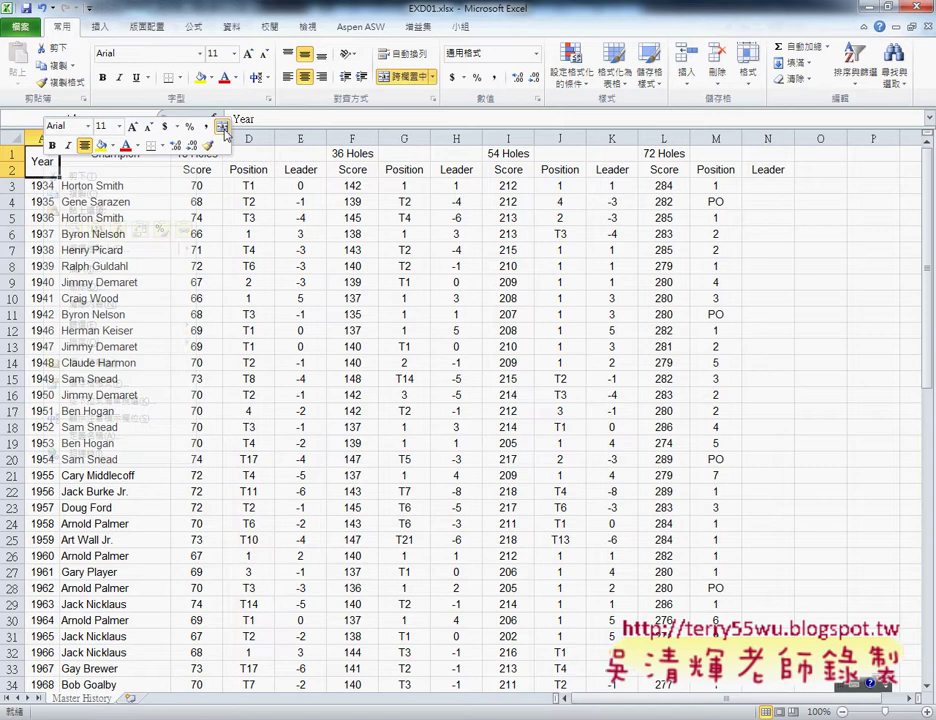
click(124, 156)
drag(124, 158, 124, 170)
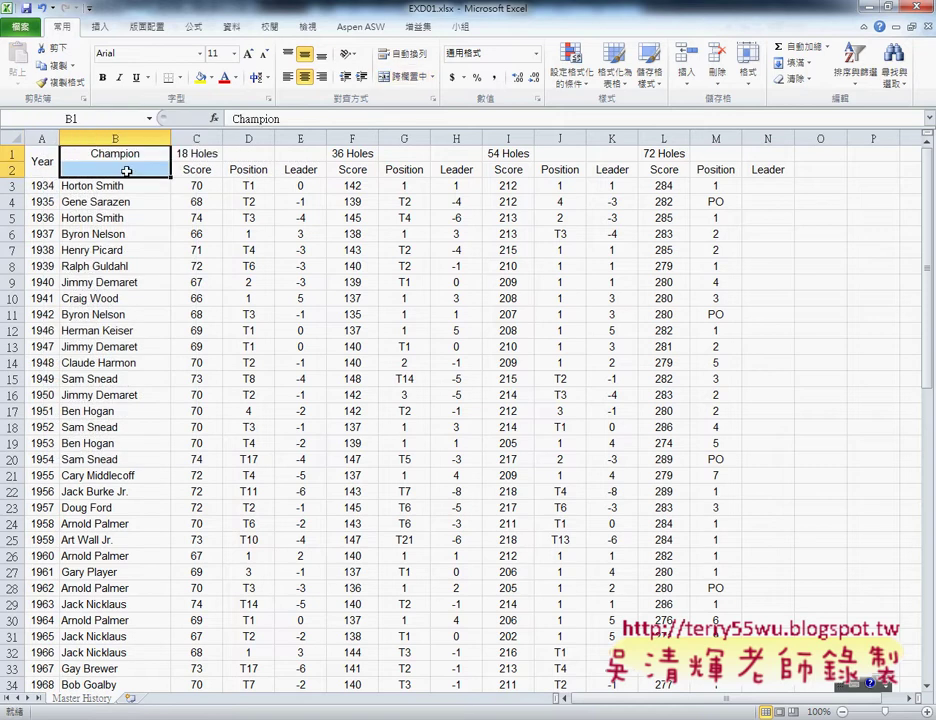
click(398, 88)
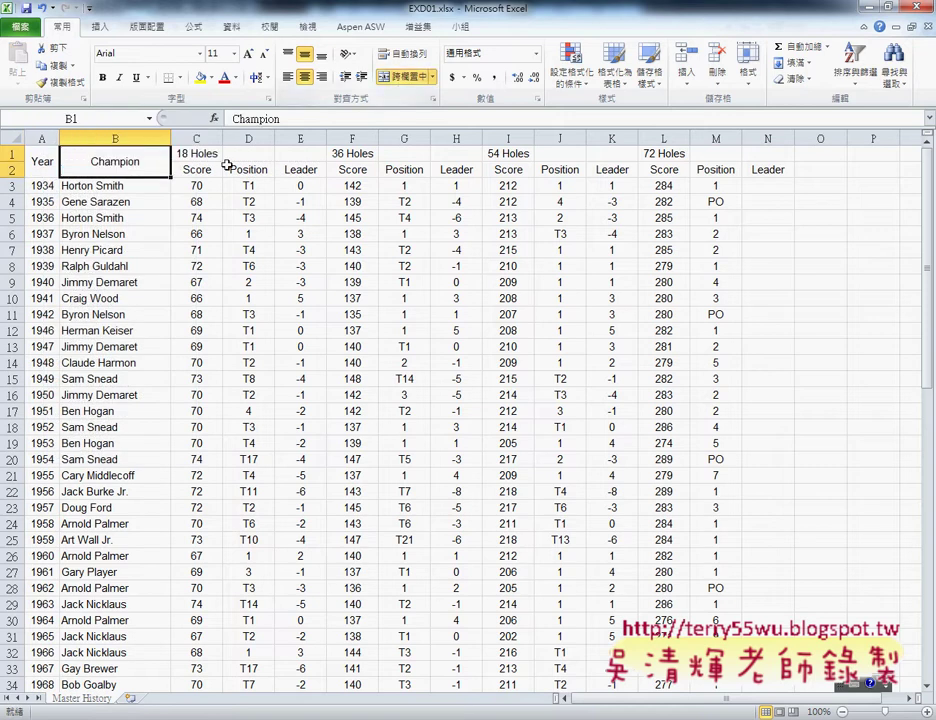
- Merge and center the 18, 36, 54 and 72 Holes headings across C1:E1, F1:H1, I1:K1, L1:N1
drag(216, 156, 765, 153)
click(398, 76)
click(398, 76)
click(398, 76)
click(400, 77)
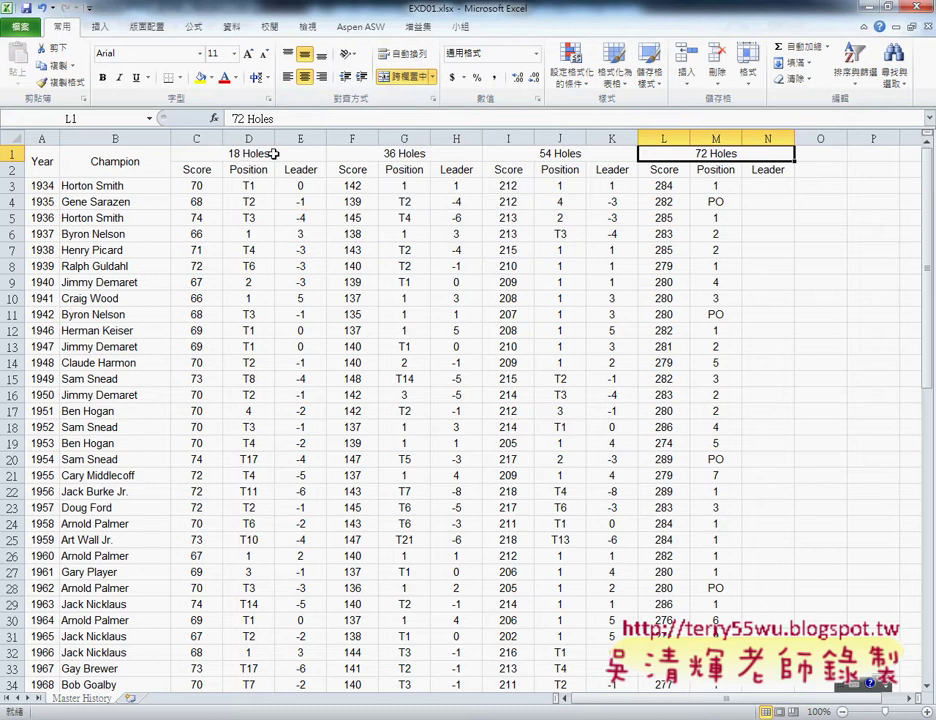
key(alt+Tab)
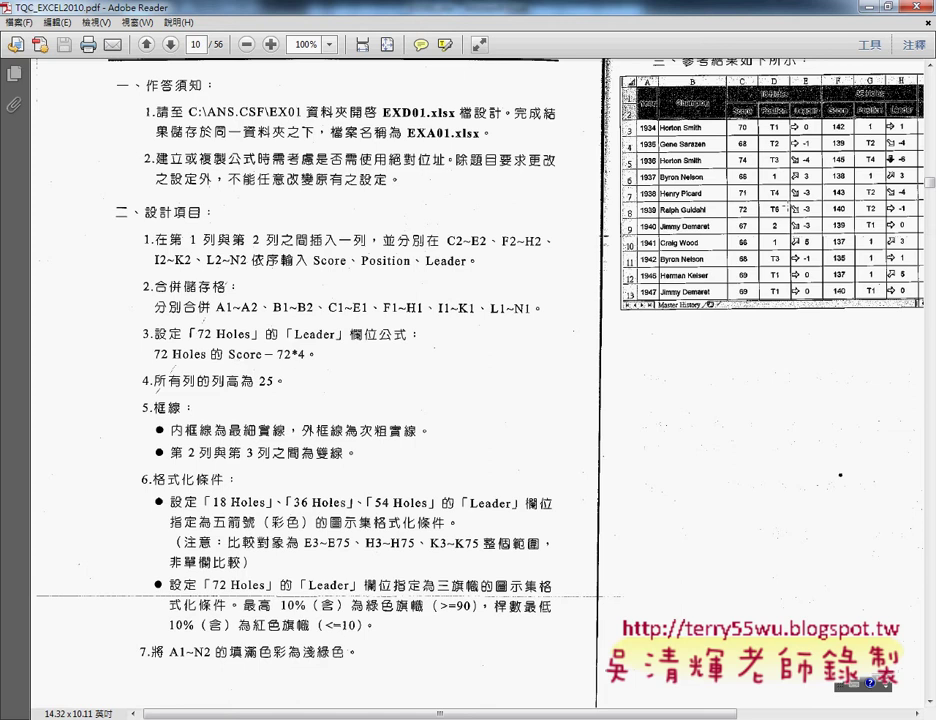
- Enter =L3-72*4 in N3 and fill it down the 72 Holes Leader column
key(alt+Tab)
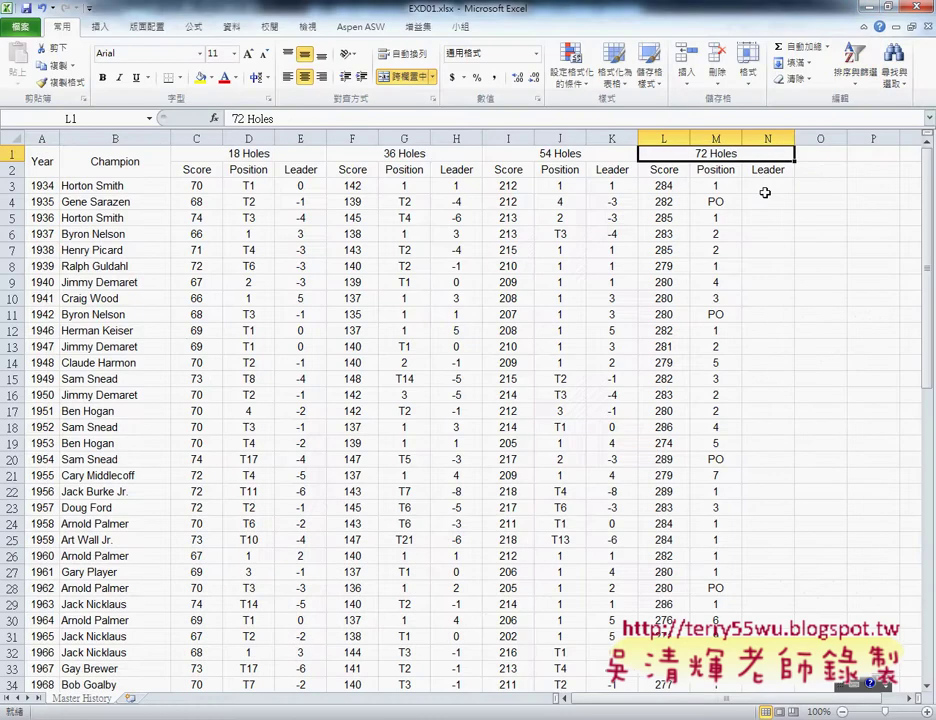
click(766, 184)
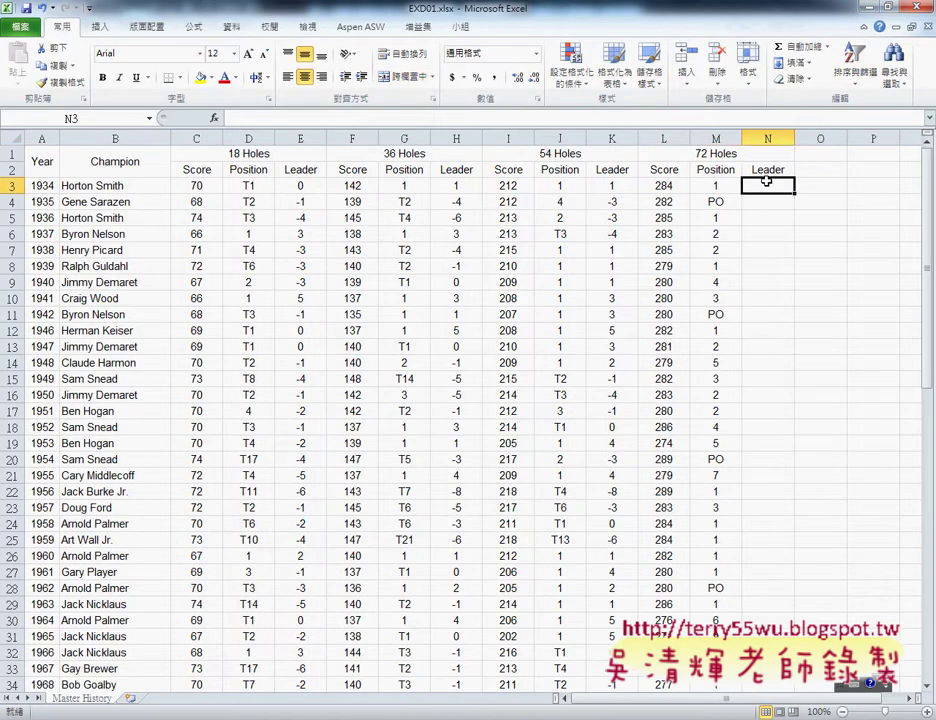
click(378, 116)
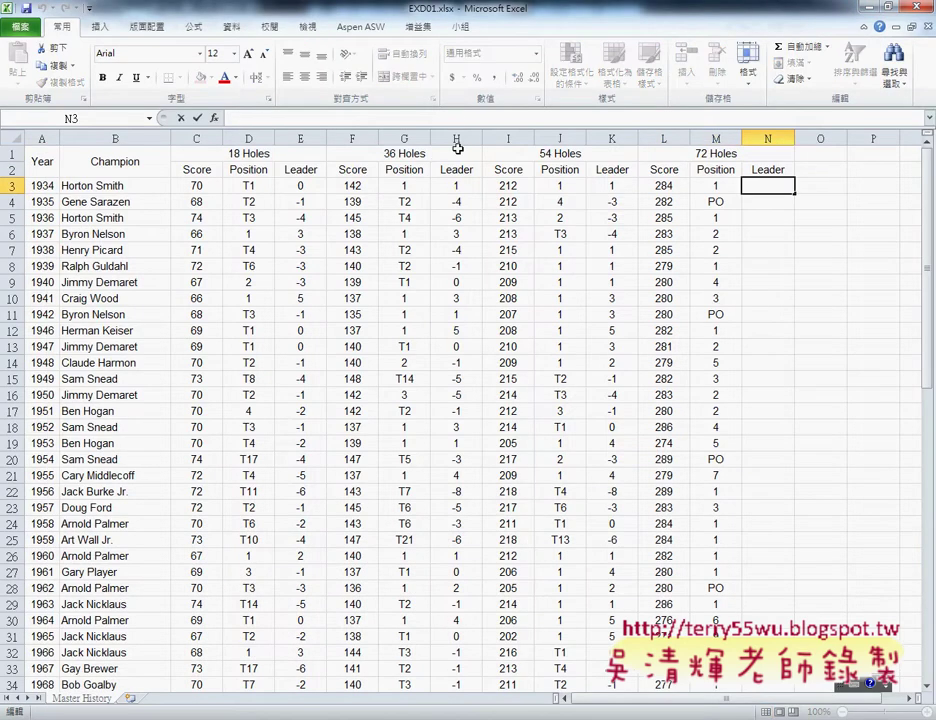
text(=)
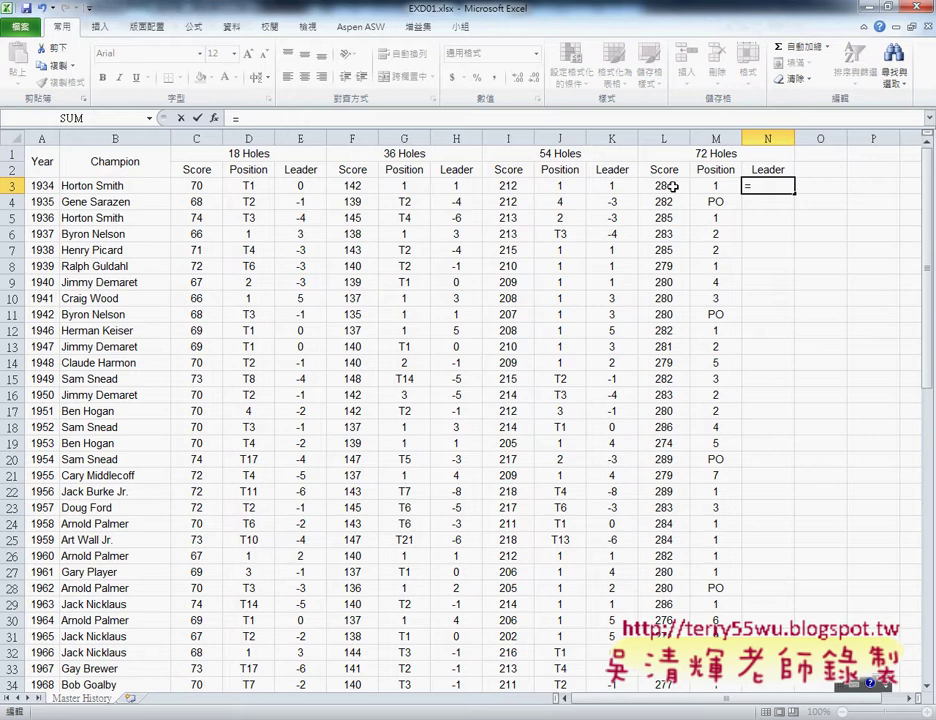
click(673, 187)
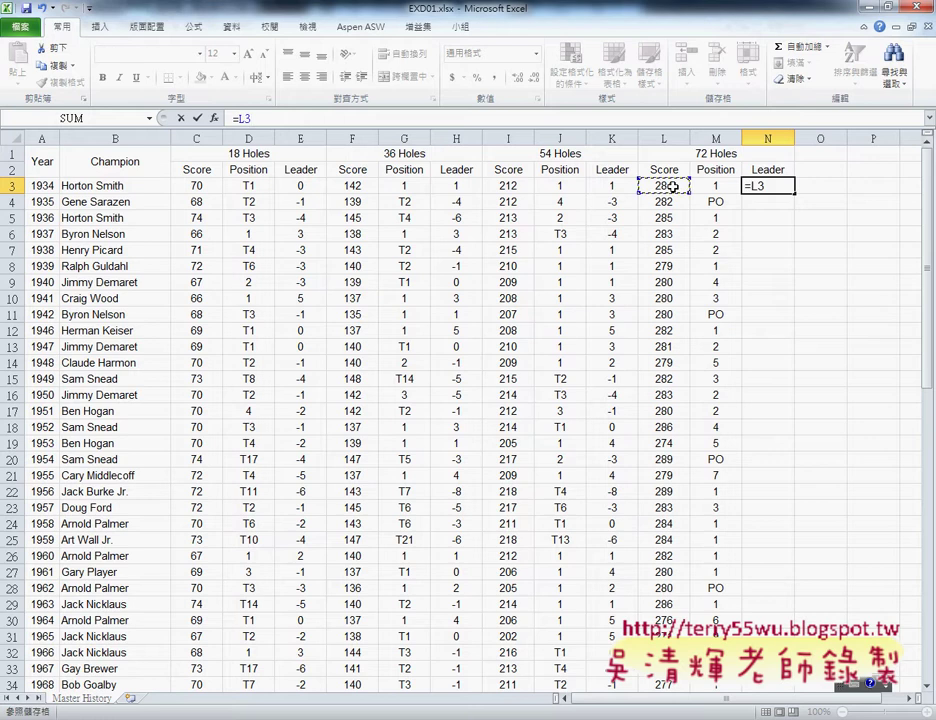
text(-)
text(72)
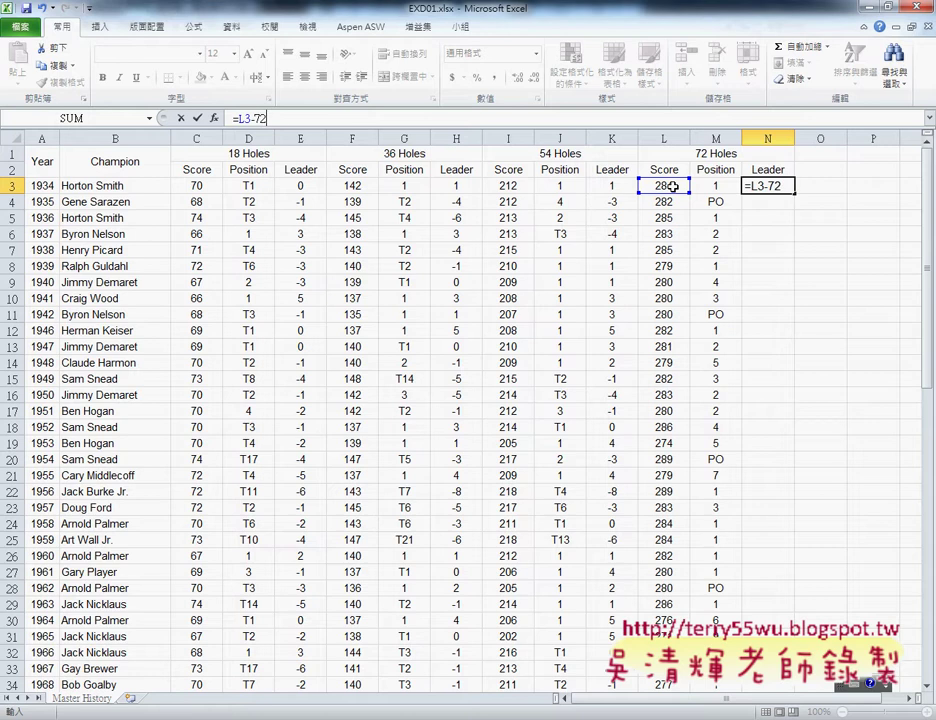
text(*4)
click(197, 118)
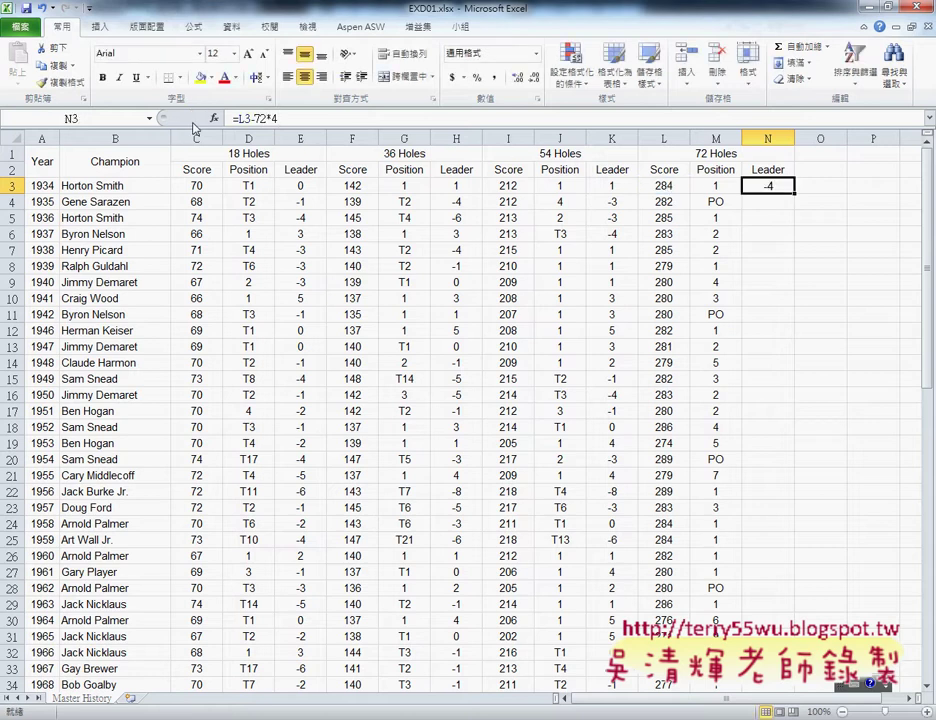
double_click(794, 193)
scroll(773, 334, down, 4)
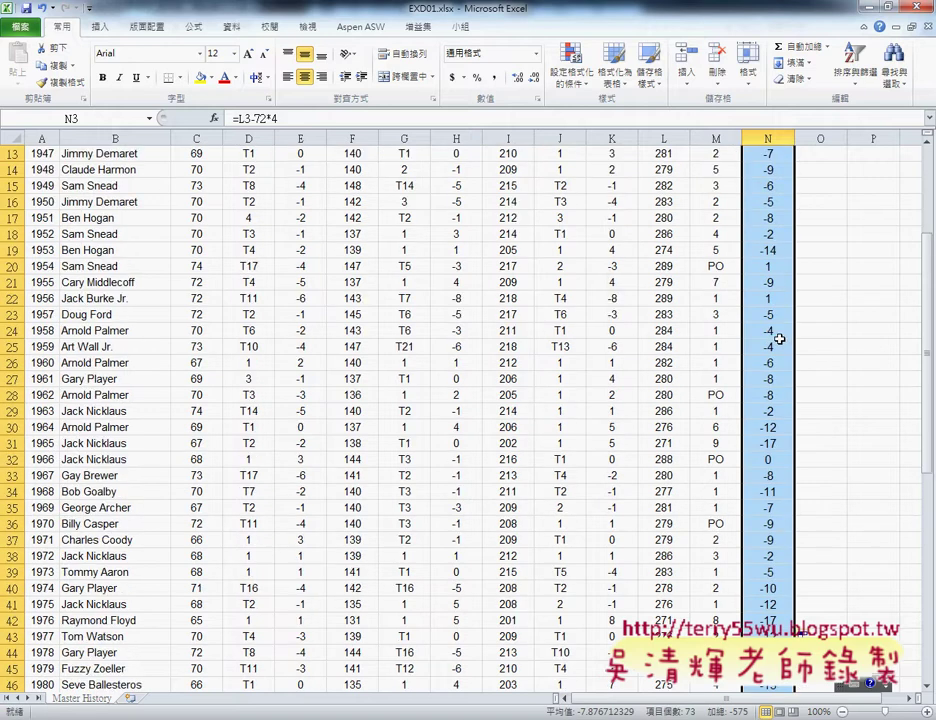
scroll(773, 334, up, 4)
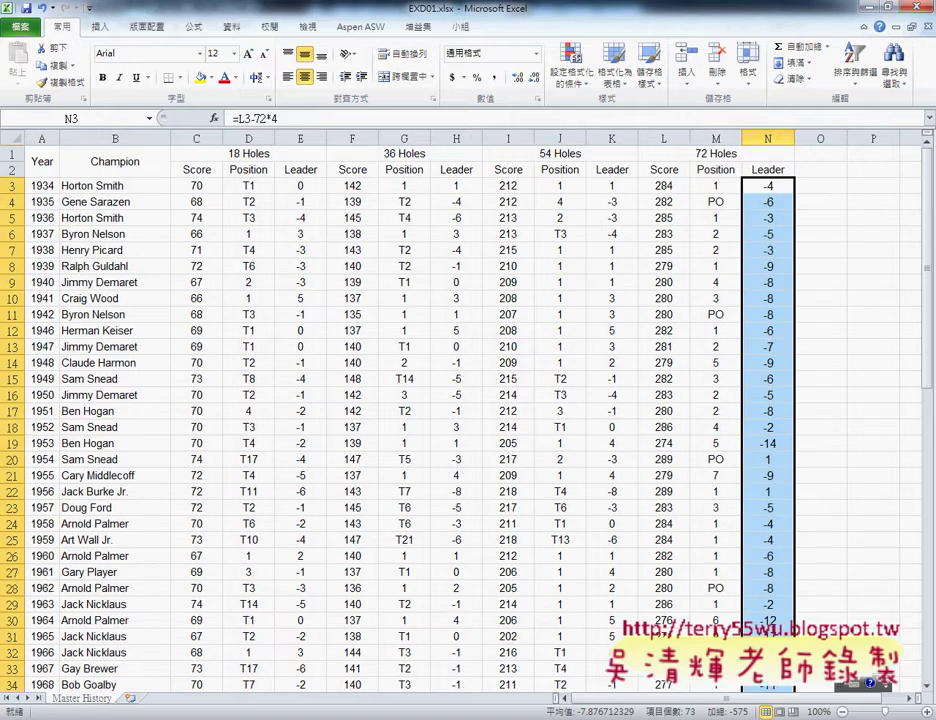
key(alt+Tab)
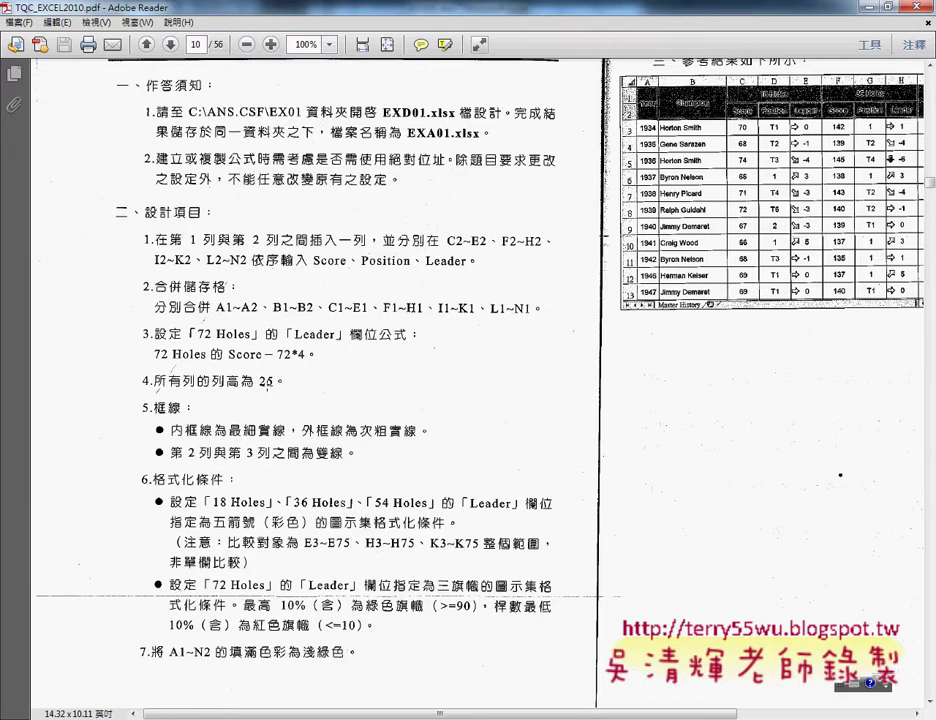
- Set the height of rows 1 through 75 to 25
click(876, 8)
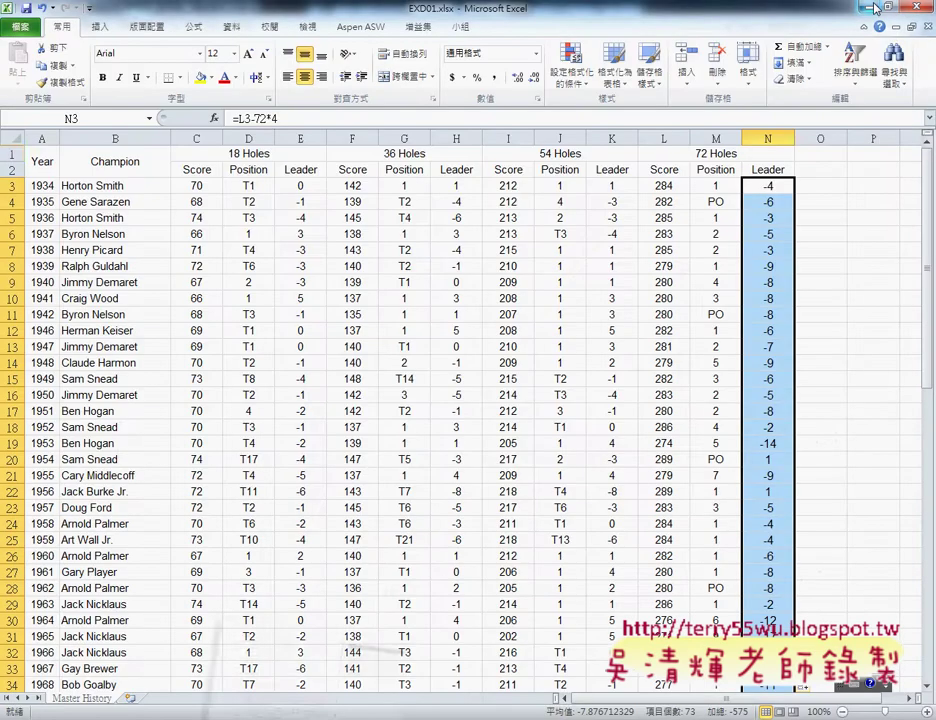
click(15, 155)
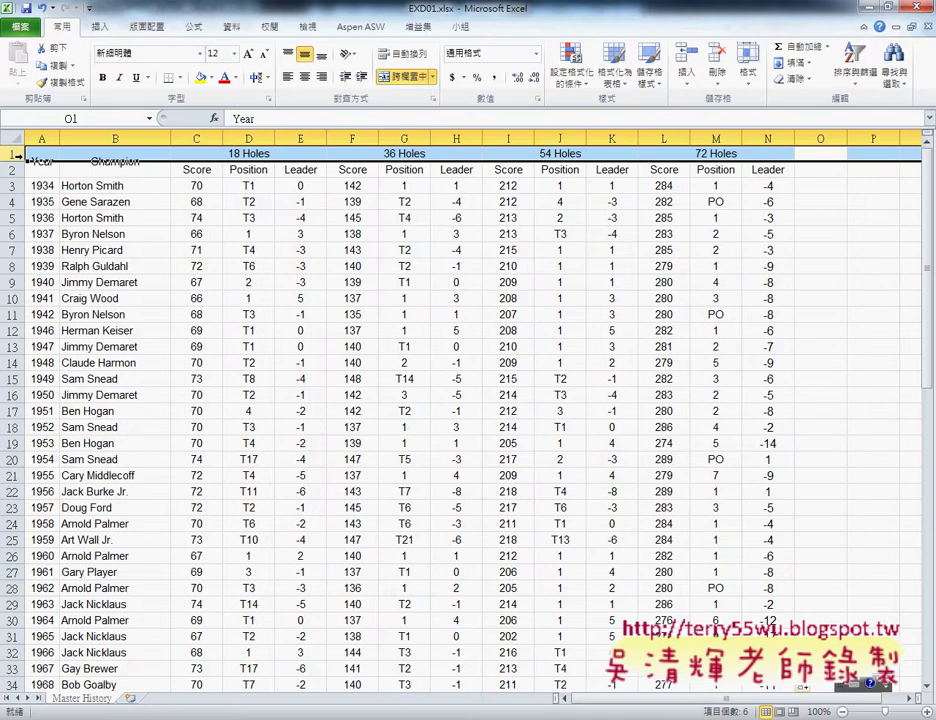
scroll(15, 160, down, 4)
scroll(30, 250, down, 8)
scroll(45, 362, down, 8)
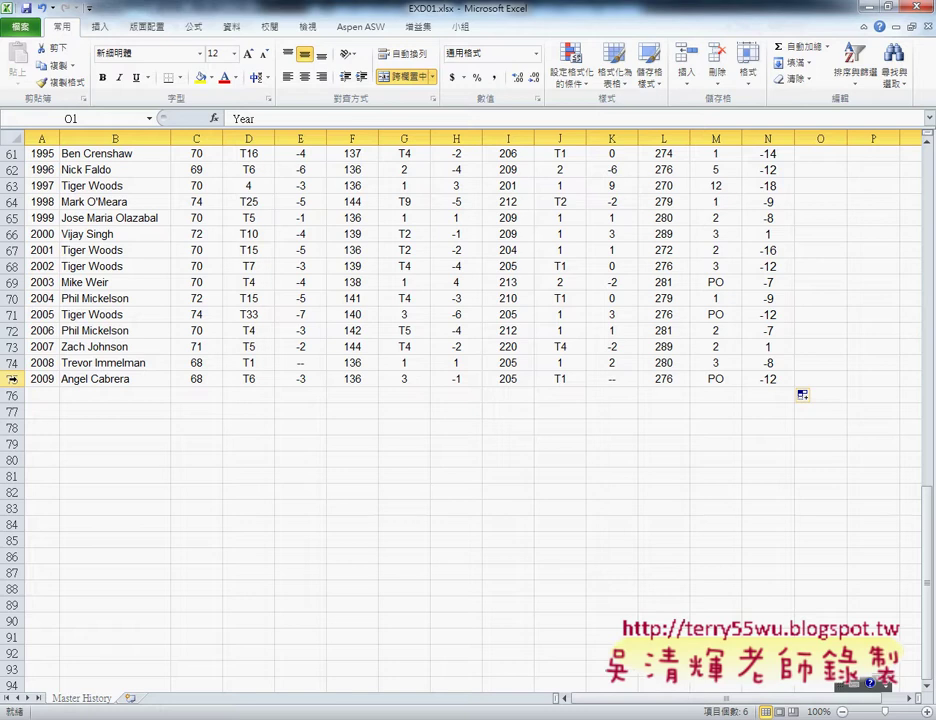
shift+click(13, 378)
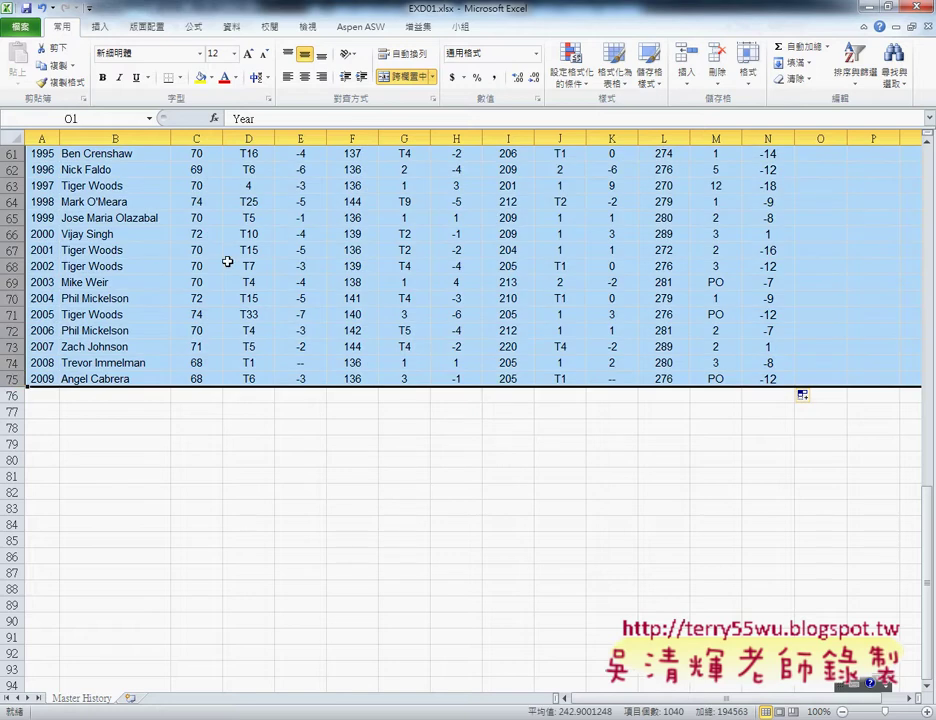
right_click(101, 260)
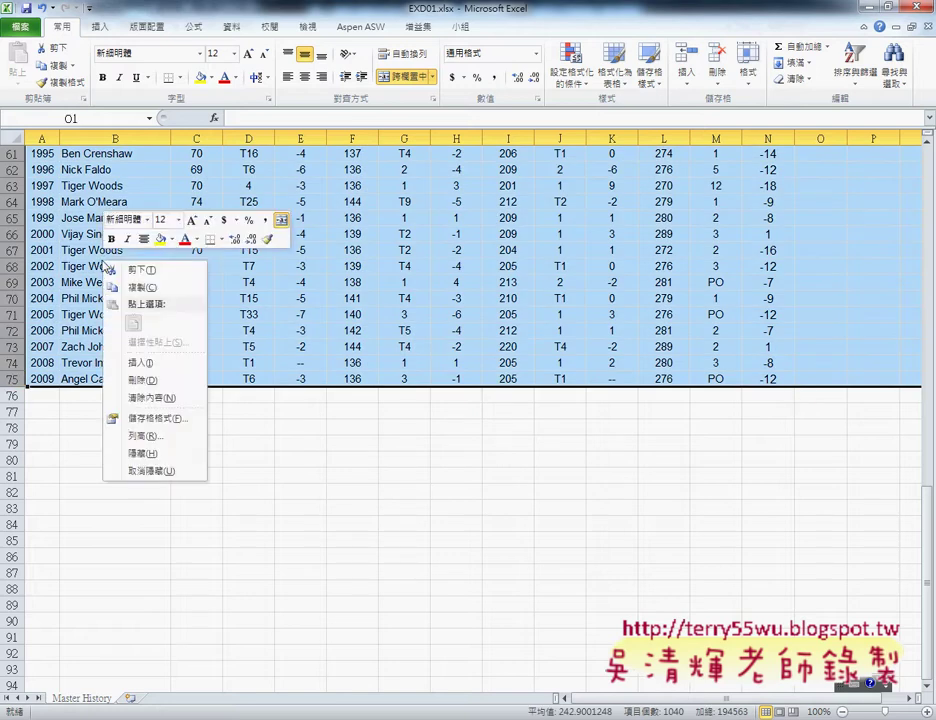
click(159, 436)
text(25)
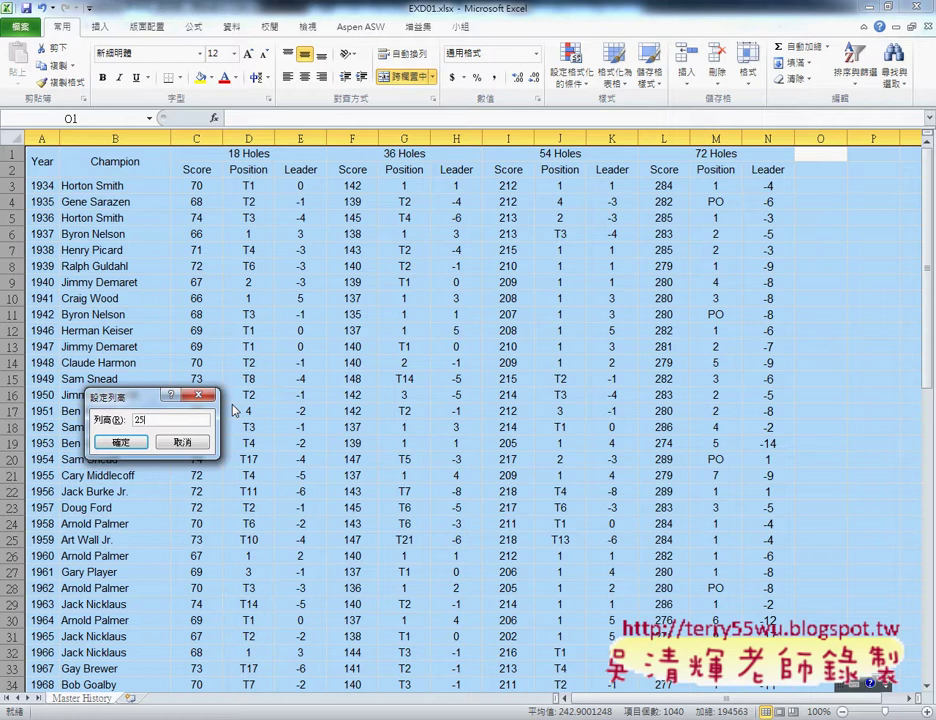
click(121, 442)
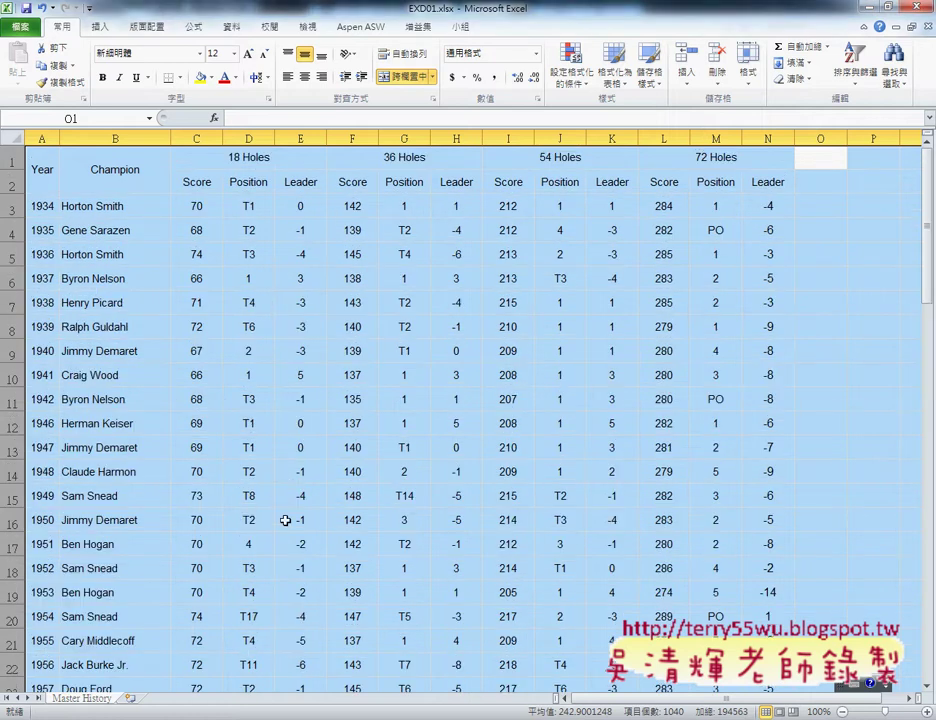
click(820, 157)
key(alt+Tab)
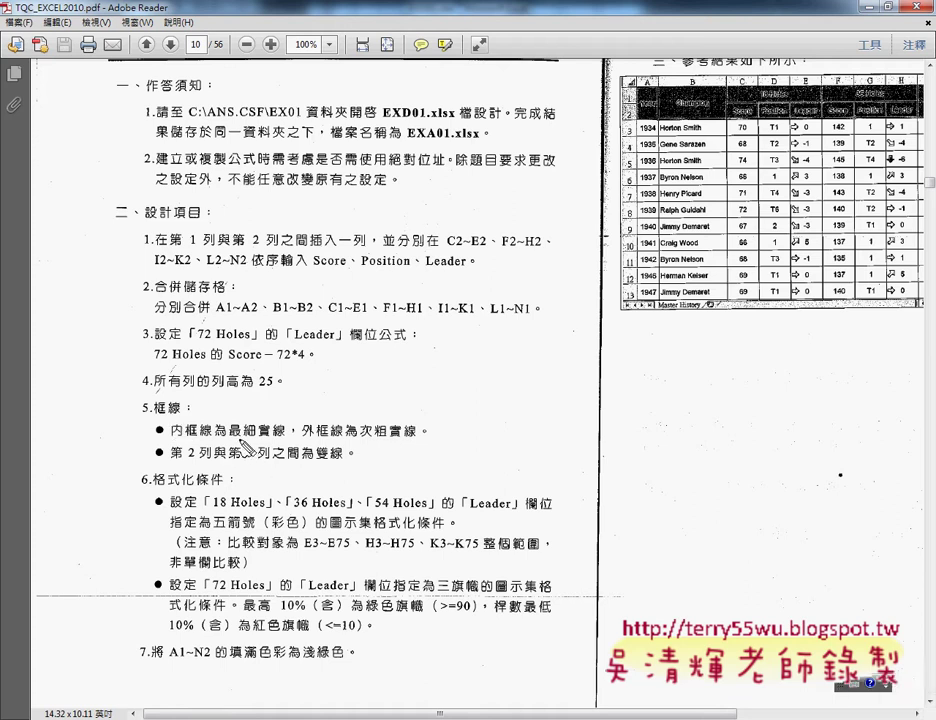
- Mark up the border requirements in the task PDF, clear the marks, and return to Excel
drag(230, 437, 284, 437)
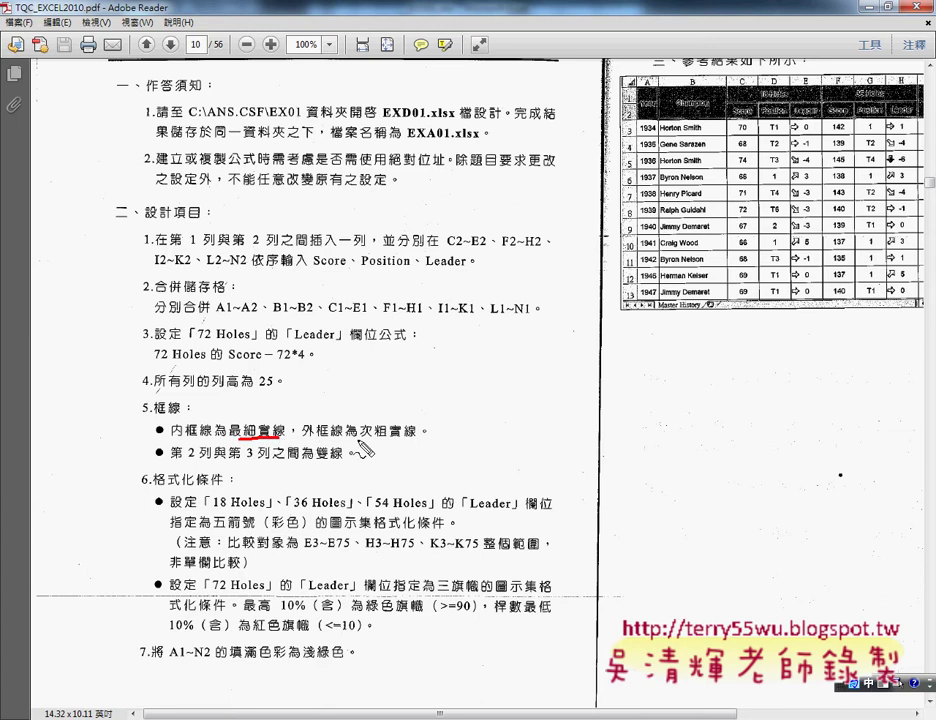
drag(360, 438, 416, 437)
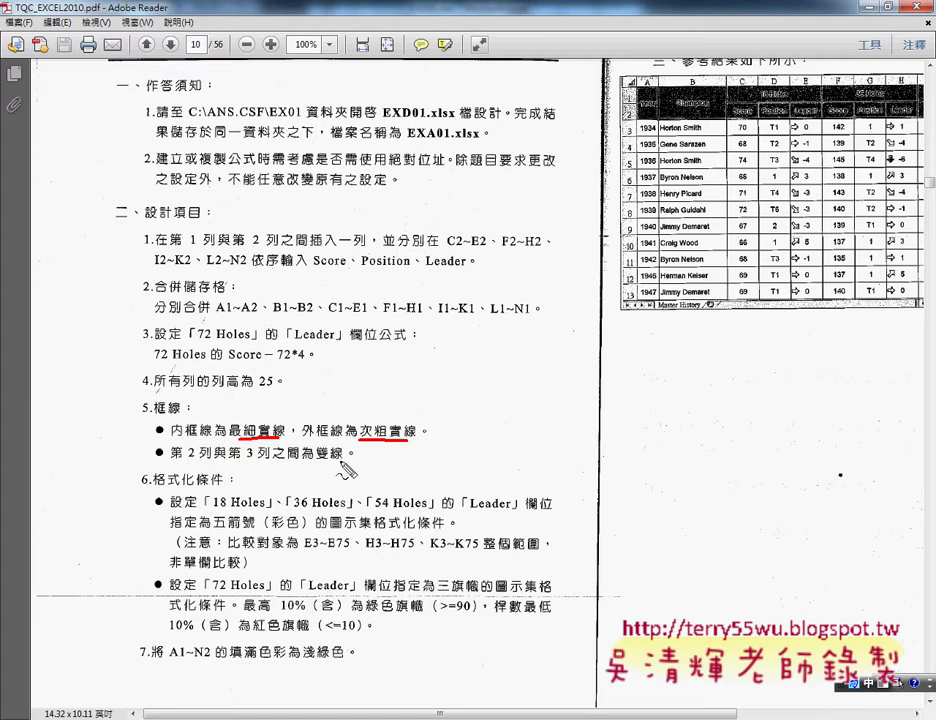
drag(345, 445, 349, 460)
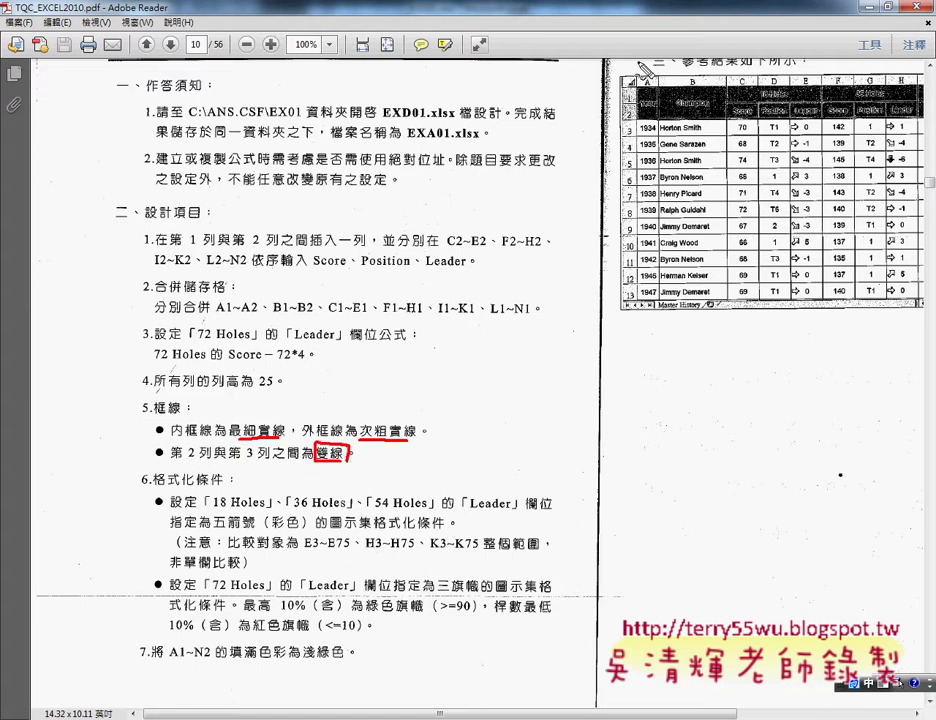
drag(625, 118, 890, 119)
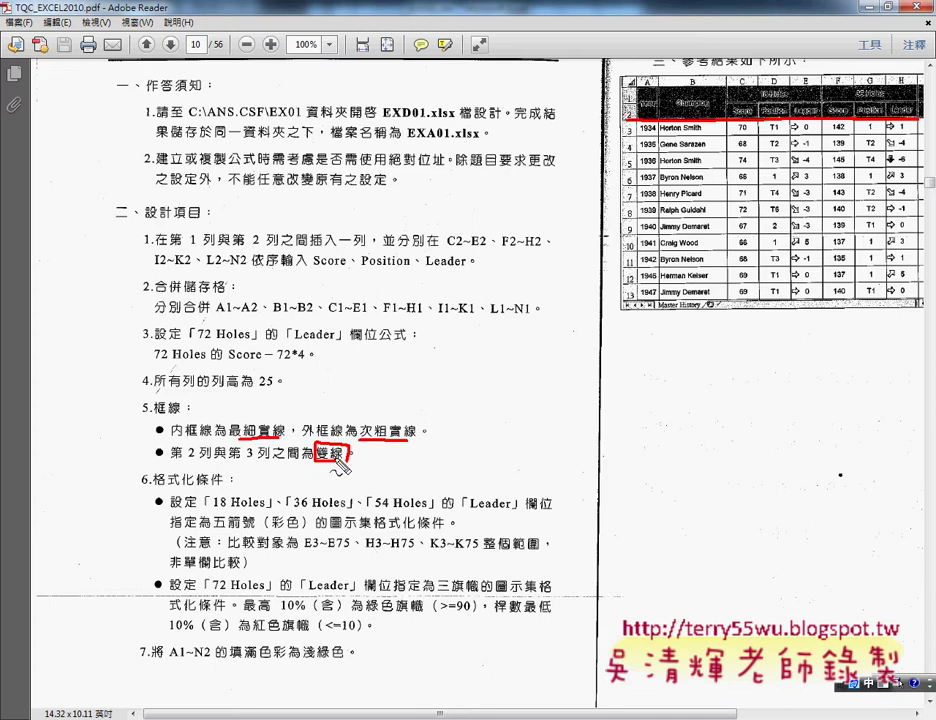
key(Escape)
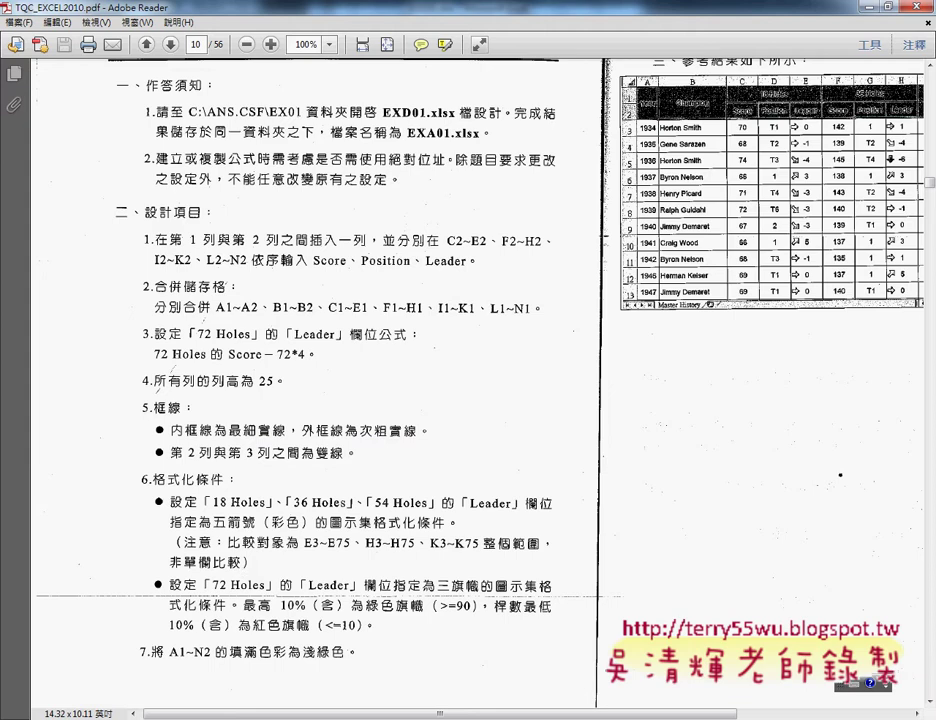
key(alt+Tab)
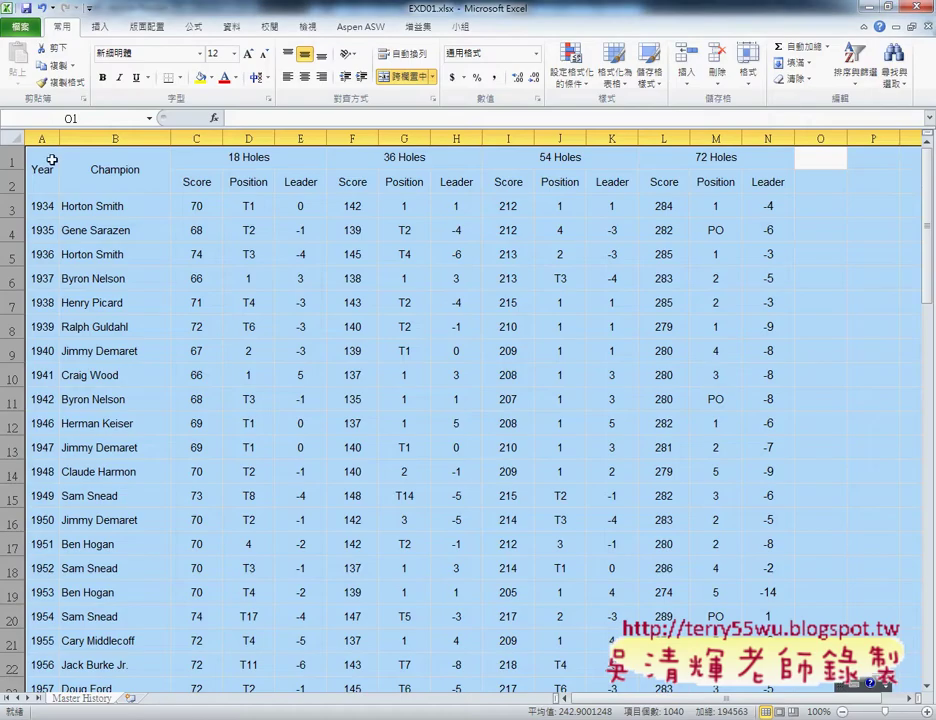
- Select the whole golf table from A1 down to N75 with a Shift+click
click(48, 161)
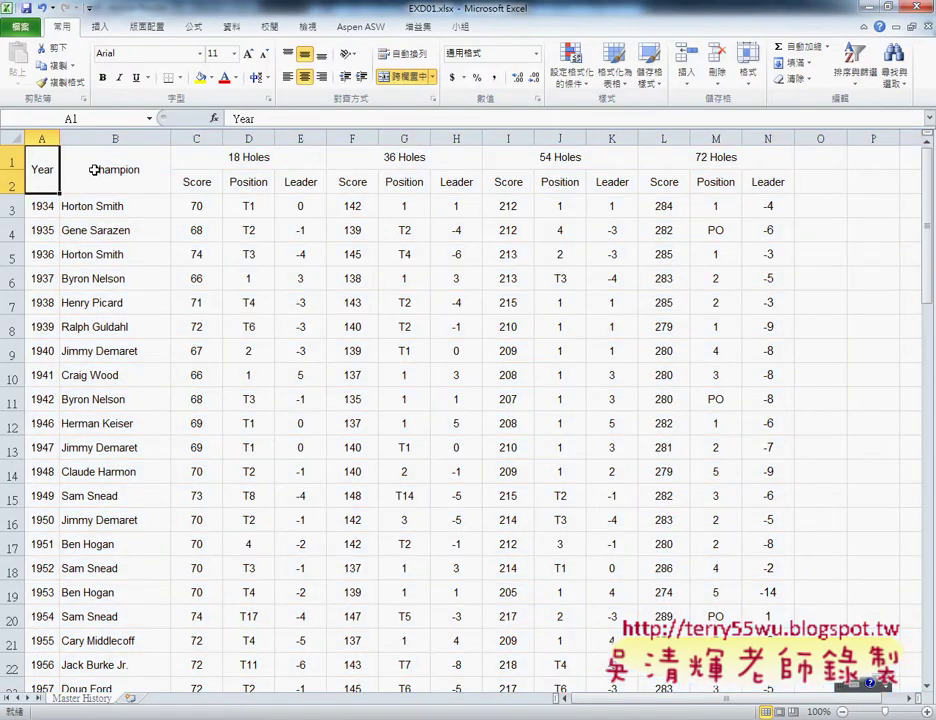
scroll(466, 390, down, 4)
scroll(466, 390, down, 8)
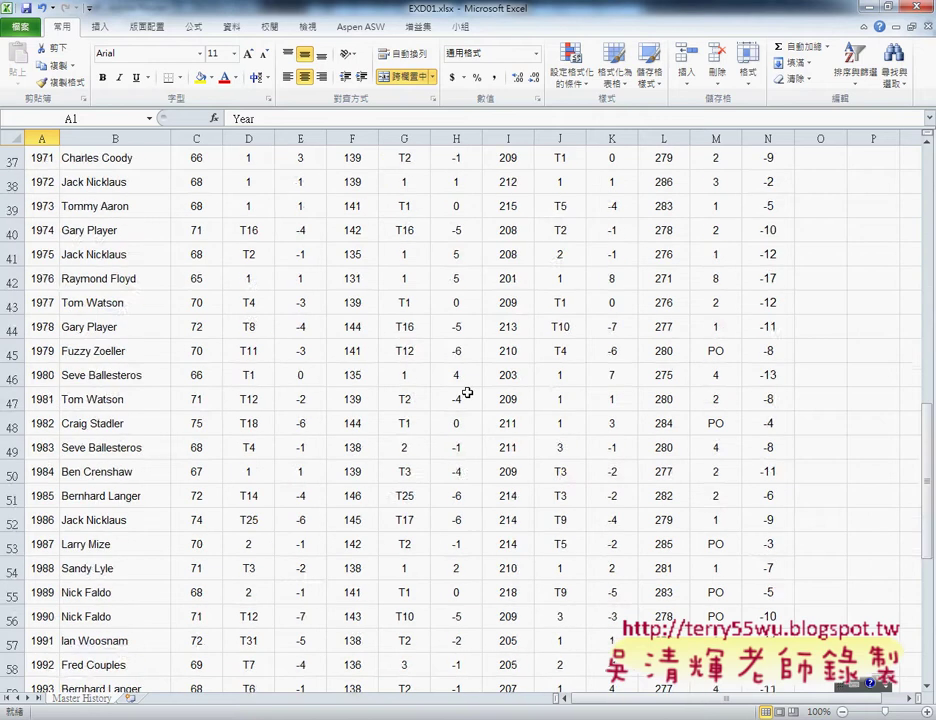
scroll(466, 390, down, 8)
scroll(515, 400, down, 3)
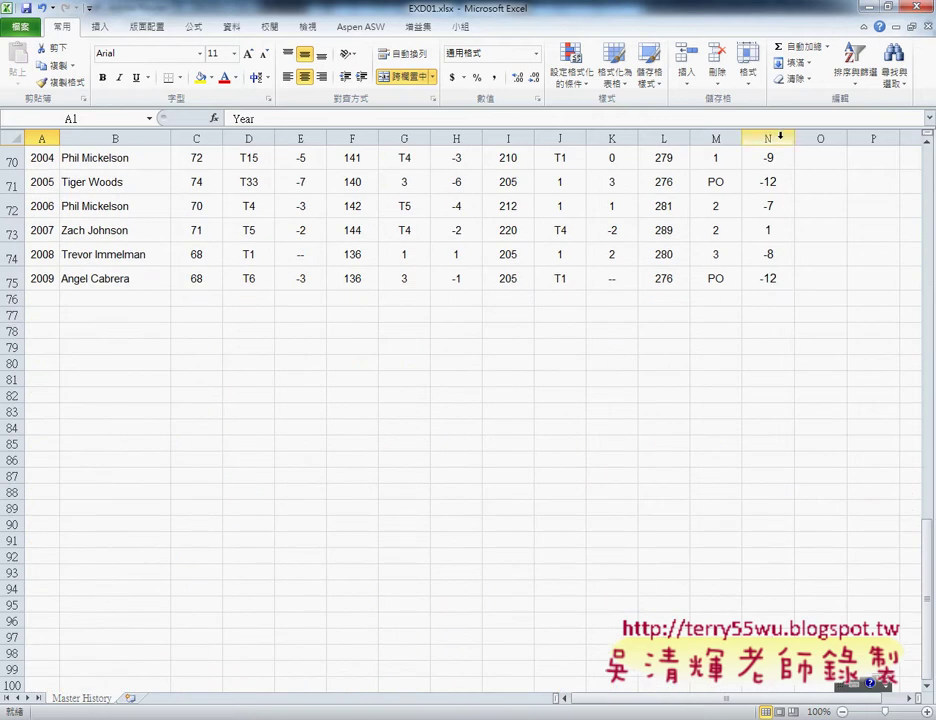
shift+click(772, 279)
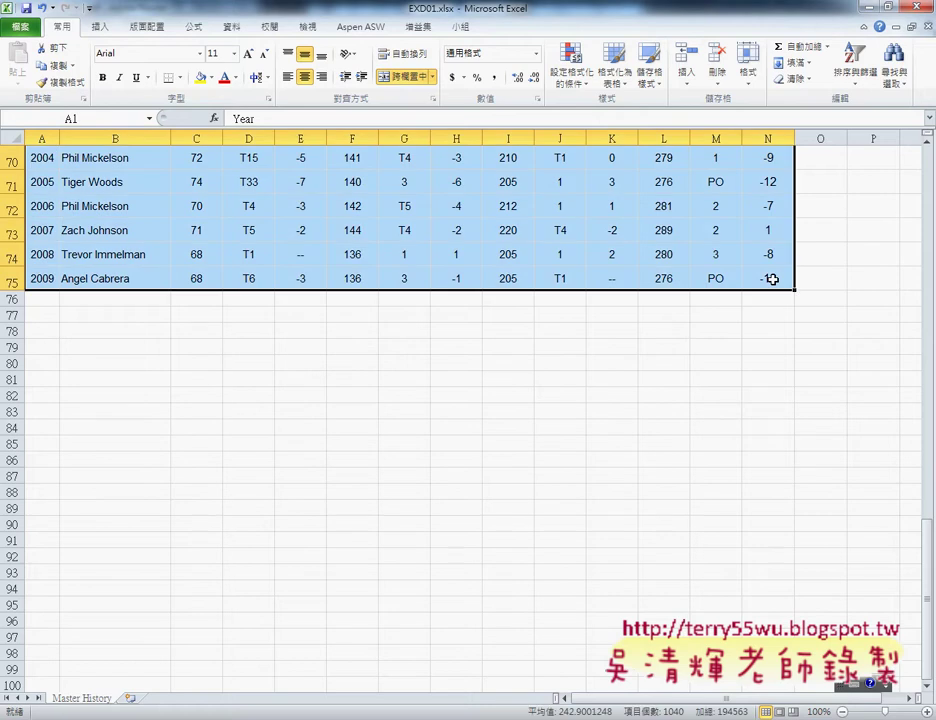
scroll(772, 279, up, 9)
scroll(772, 279, up, 5)
scroll(772, 279, up, 5)
scroll(772, 279, up, 5)
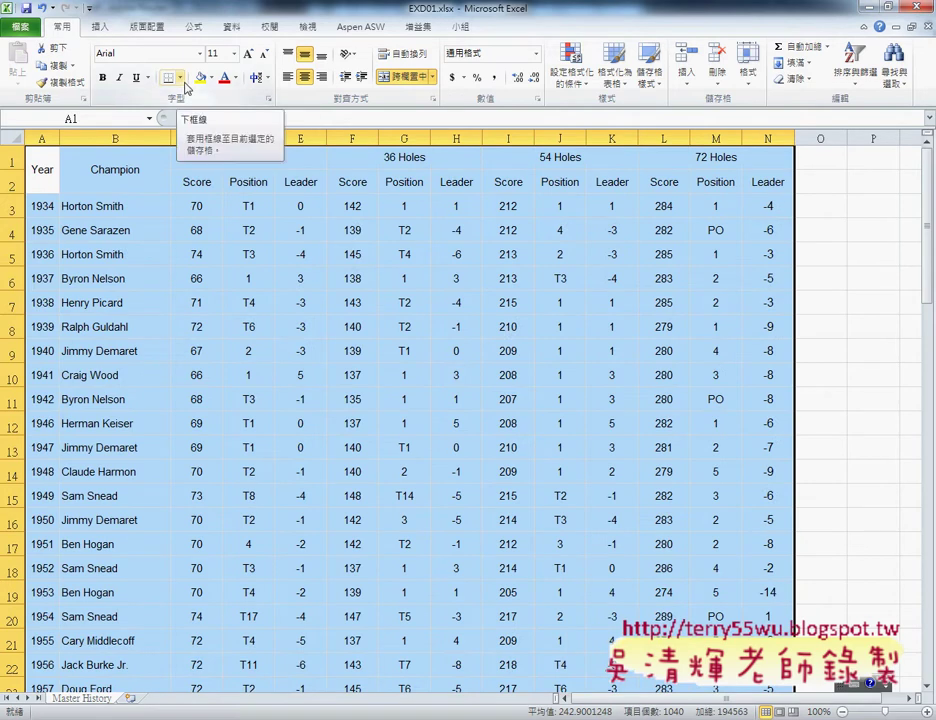
- Give A1:N75 thin solid inner borders and a medium solid outline border
click(180, 78)
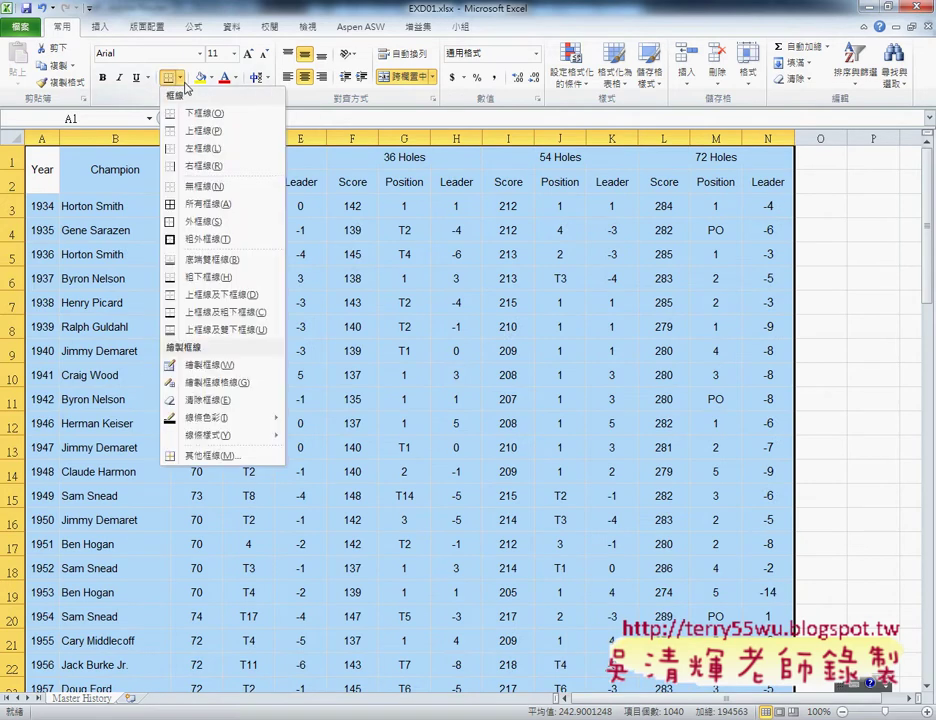
click(202, 456)
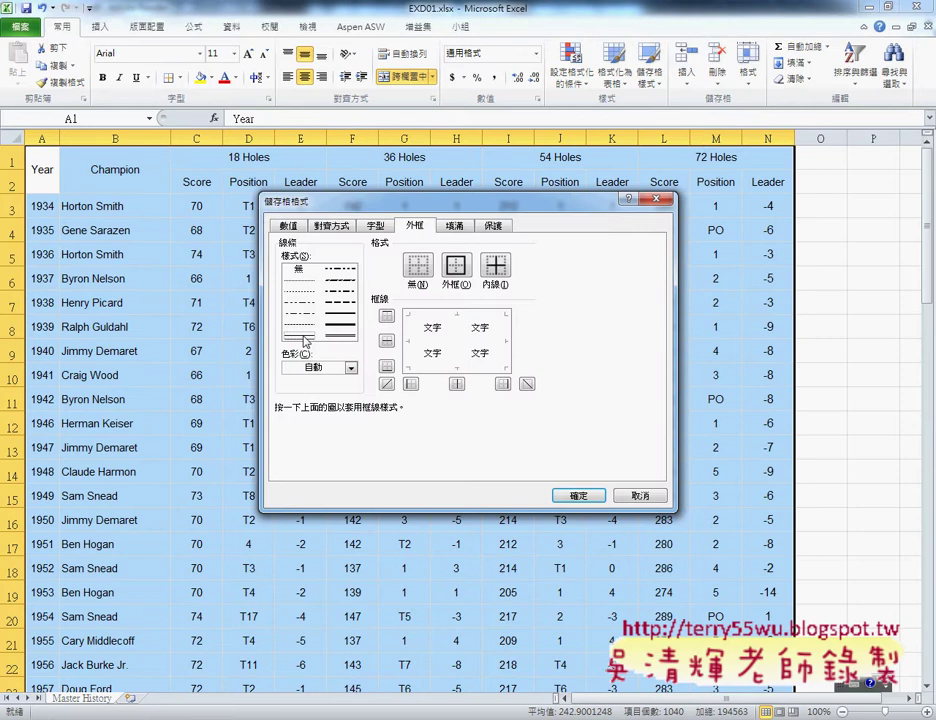
click(303, 336)
click(495, 266)
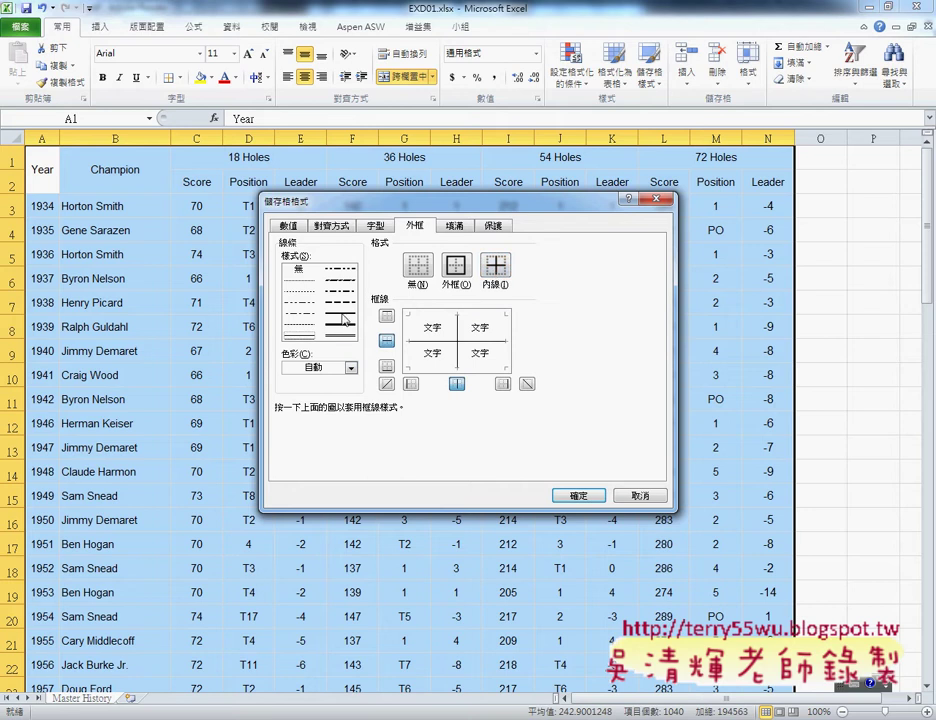
click(455, 264)
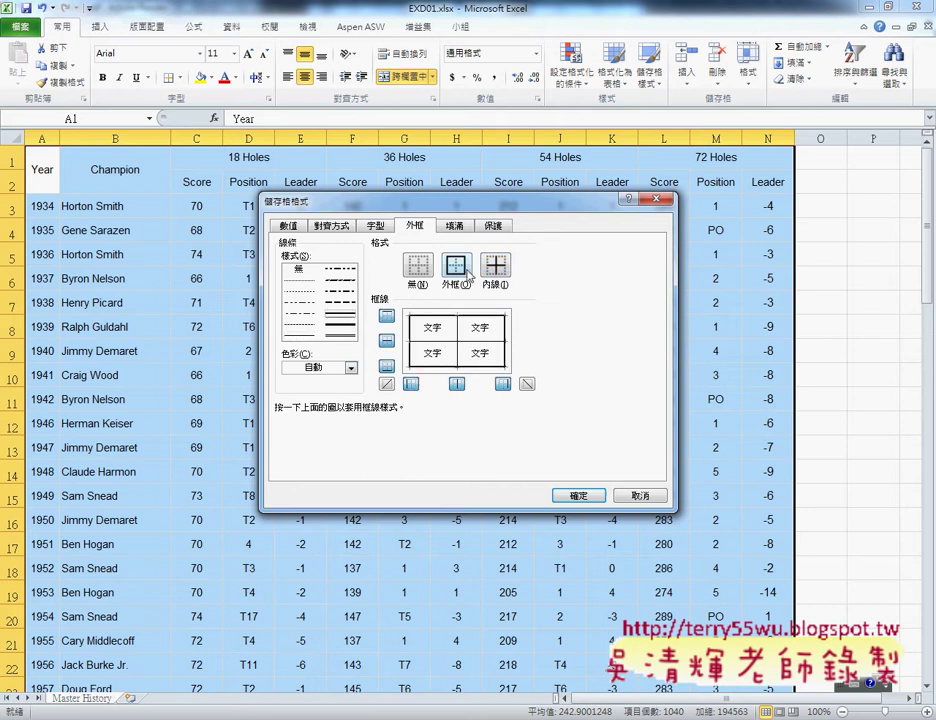
click(580, 496)
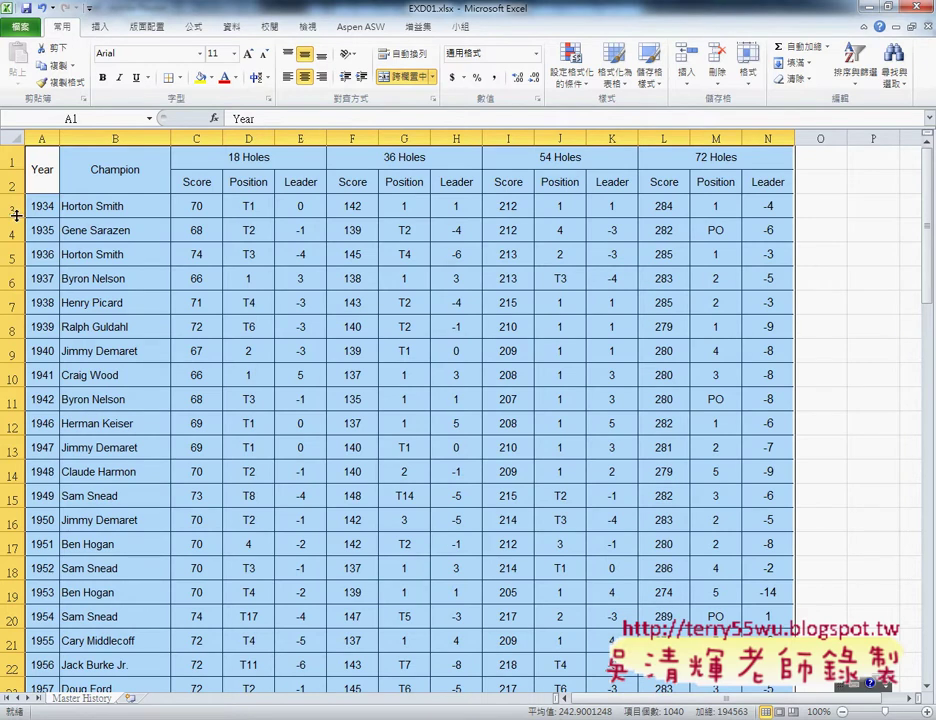
click(50, 207)
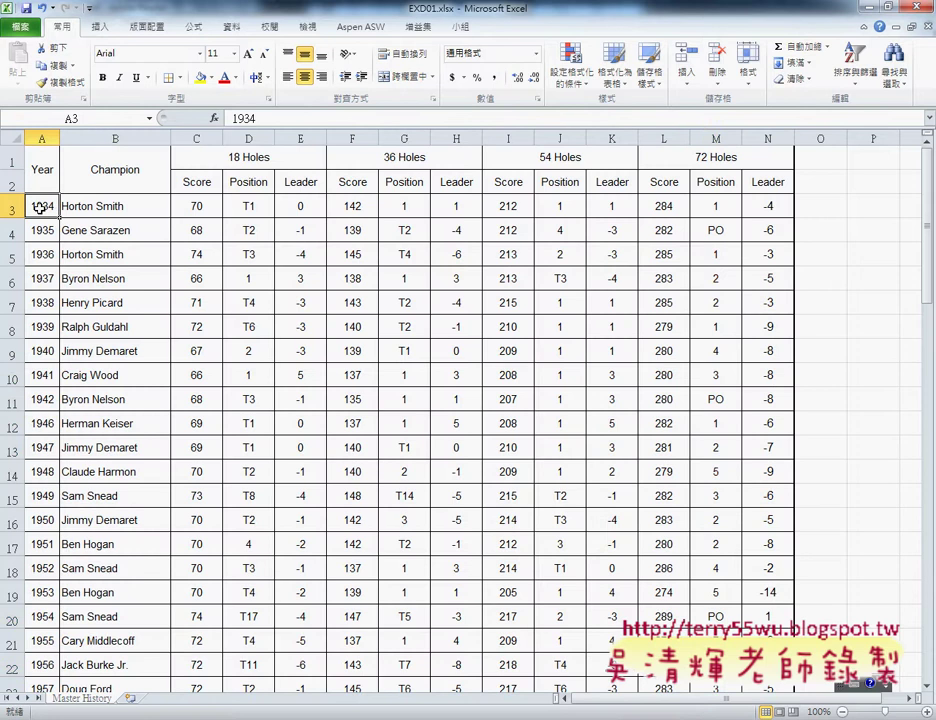
- Select the first data row, A3 through N3
drag(46, 207, 748, 205)
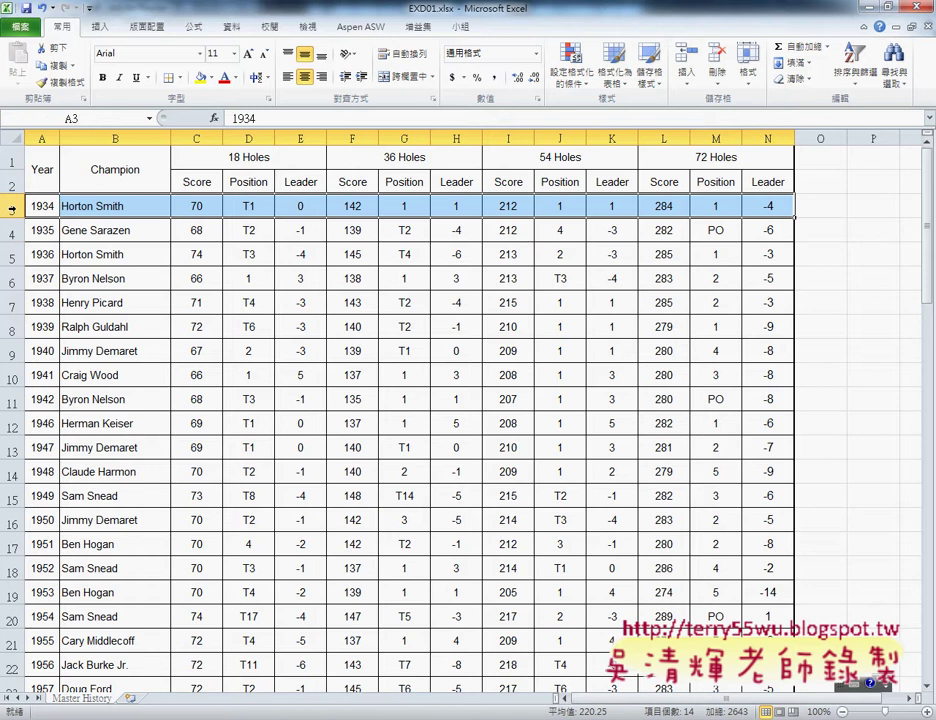
drag(36, 207, 762, 212)
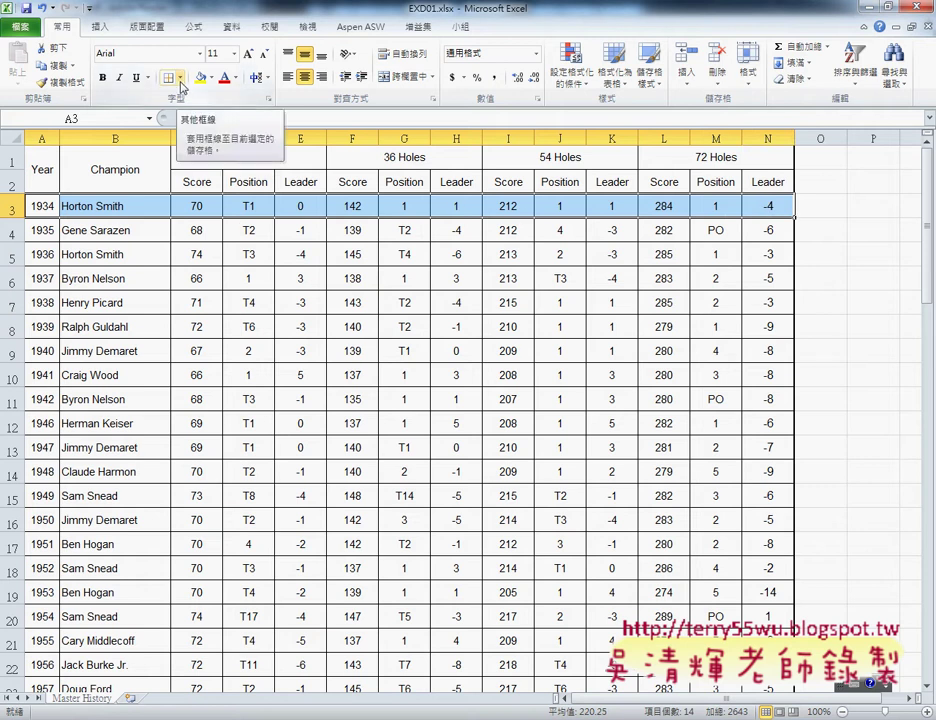
- Apply a double-line top border to A3:N3 in the Format Cells Border settings
click(180, 78)
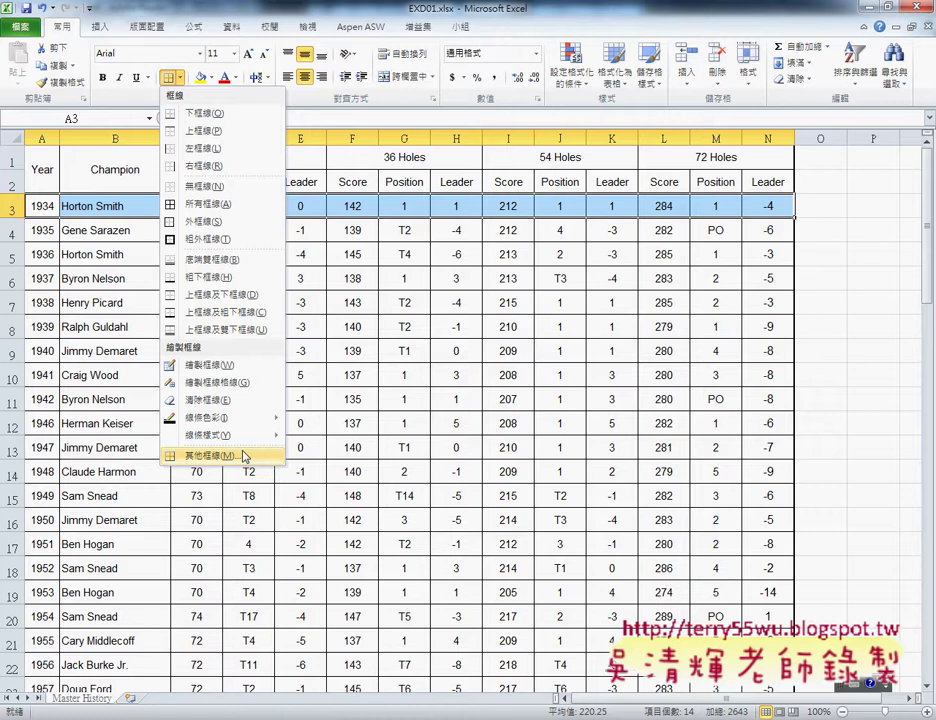
click(244, 456)
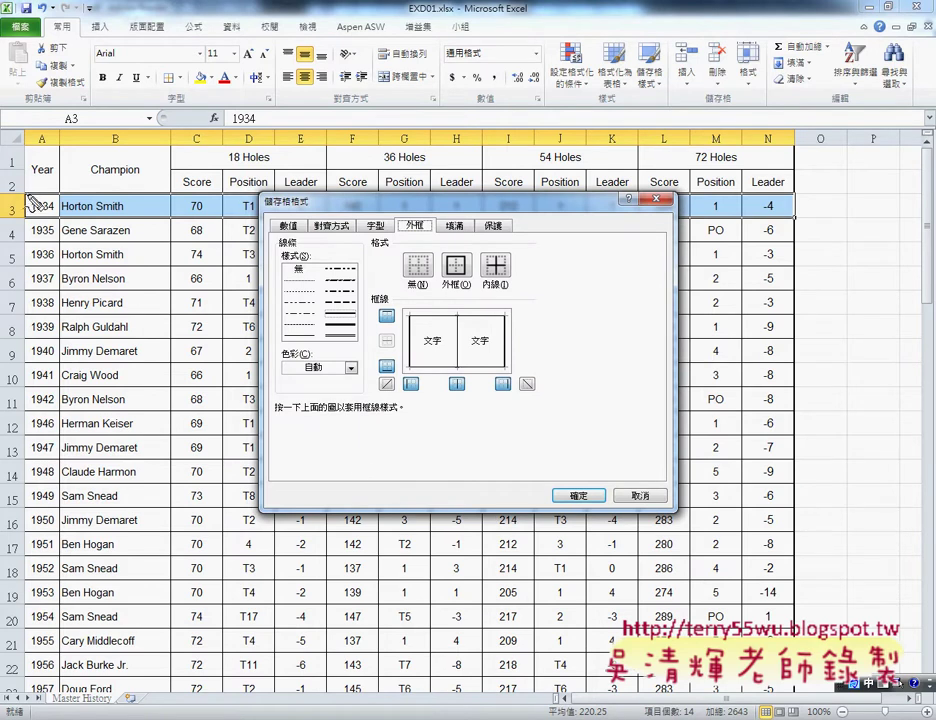
mouse_move(30, 200)
mouse_down()
mouse_move(775, 228)
mouse_move(82, 201)
mouse_up()
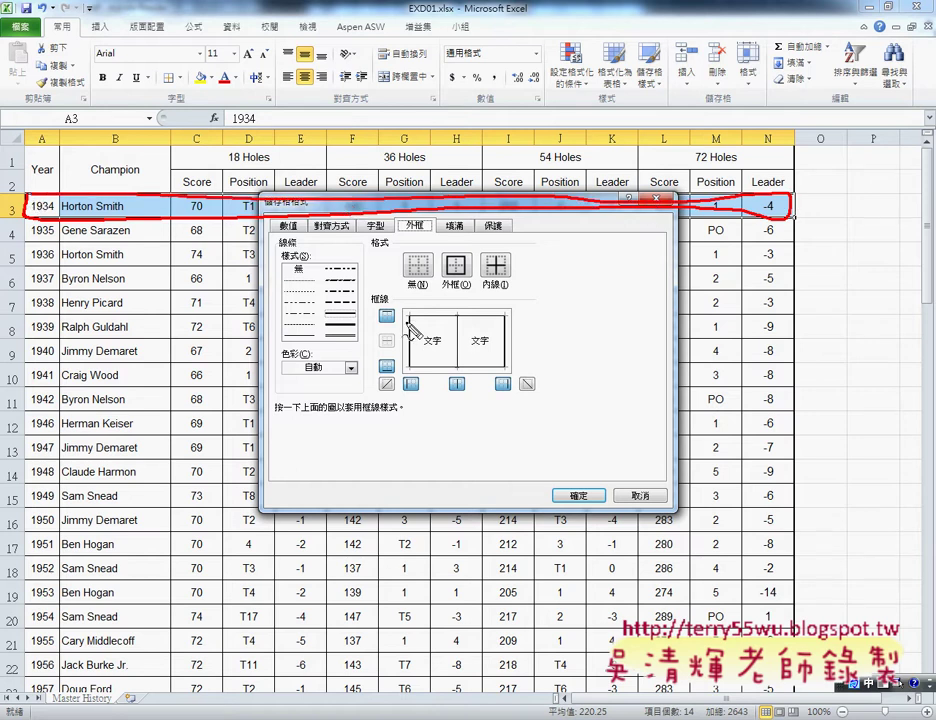
mouse_move(408, 318)
mouse_down()
mouse_move(514, 327)
mouse_move(510, 366)
mouse_up()
mouse_move(498, 210)
mouse_down()
mouse_move(463, 322)
mouse_move(469, 290)
mouse_up()
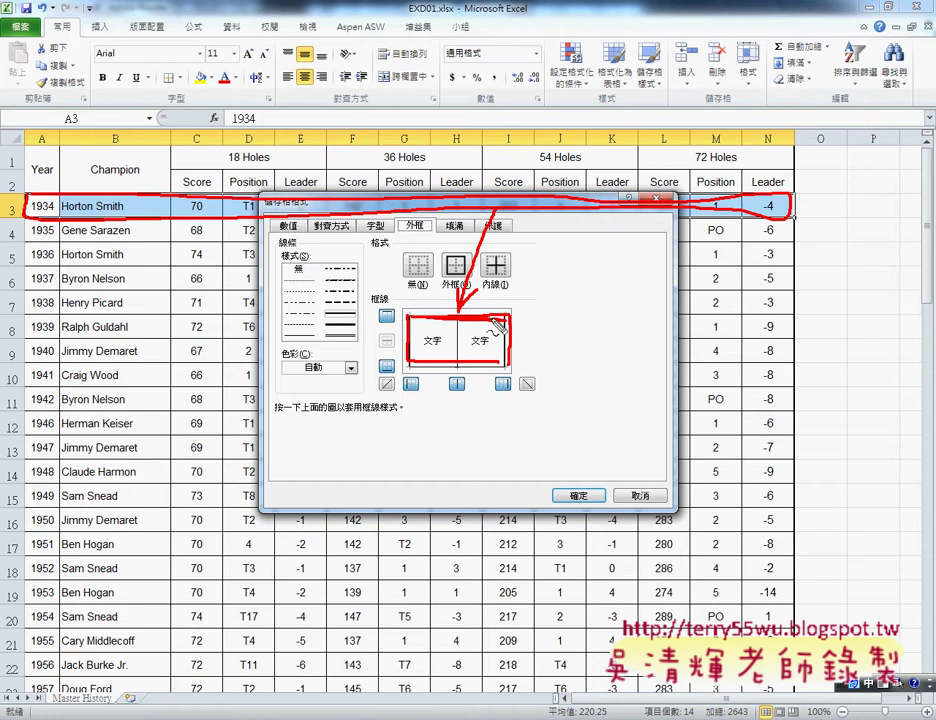
drag(403, 308, 396, 326)
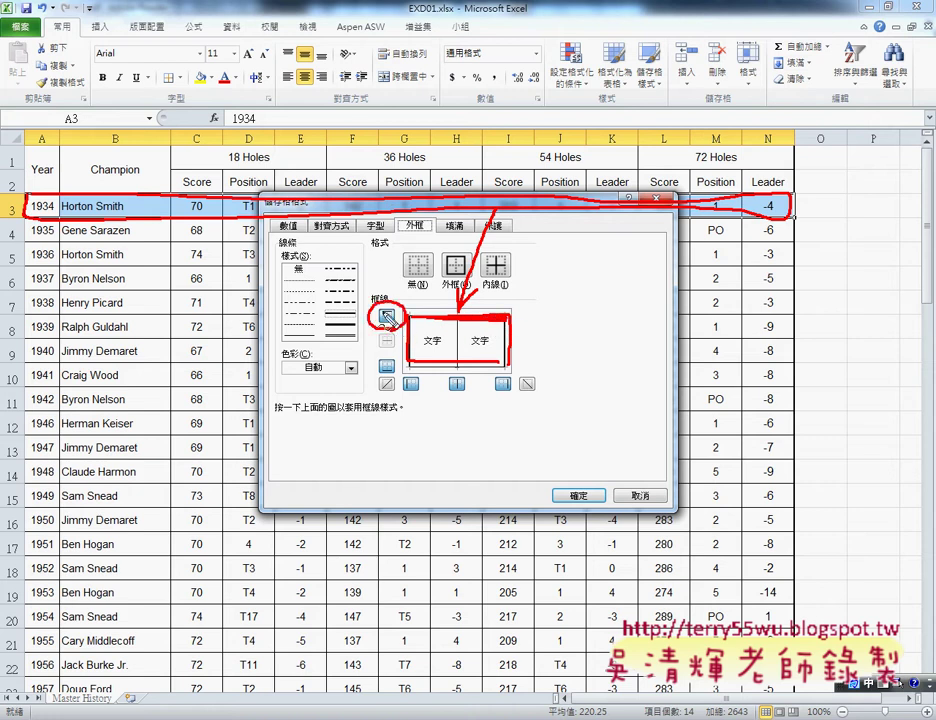
key(Escape)
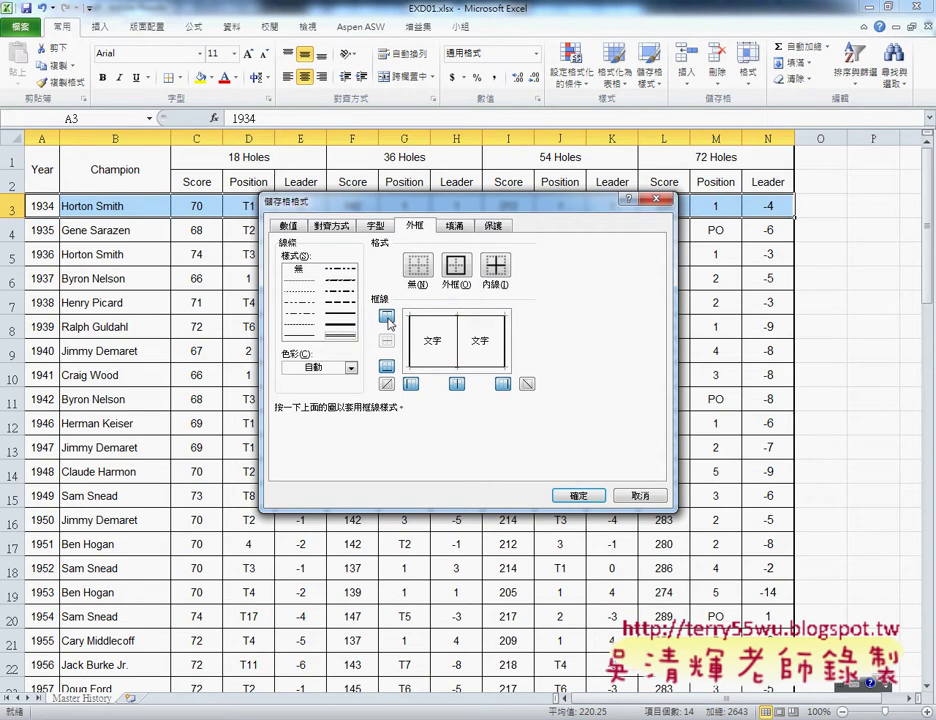
click(388, 318)
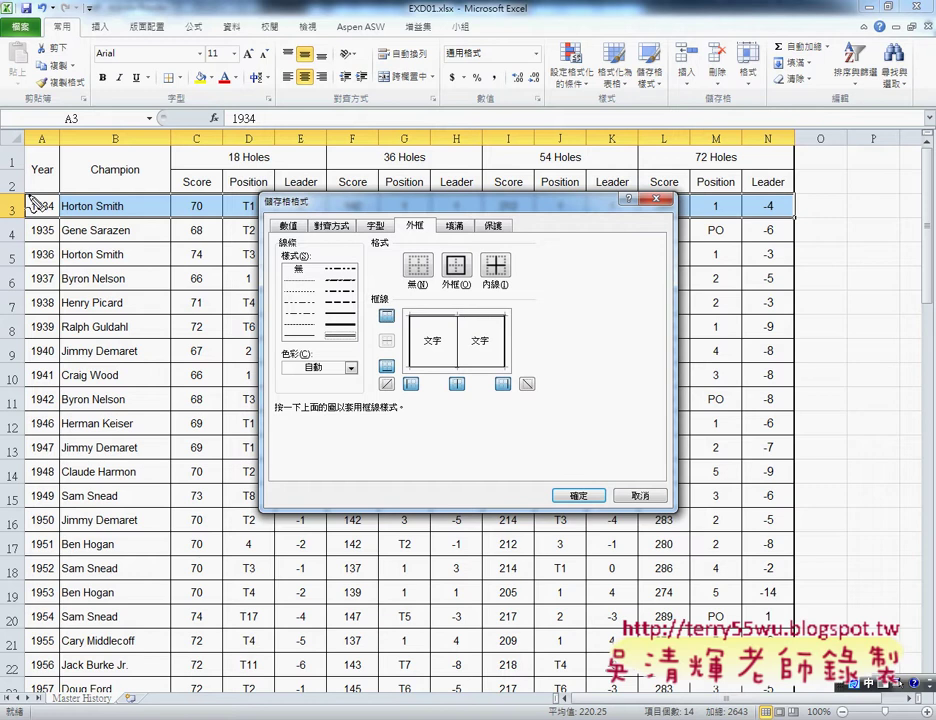
mouse_move(27, 198)
mouse_down()
mouse_move(150, 216)
mouse_move(788, 186)
mouse_move(35, 198)
mouse_up()
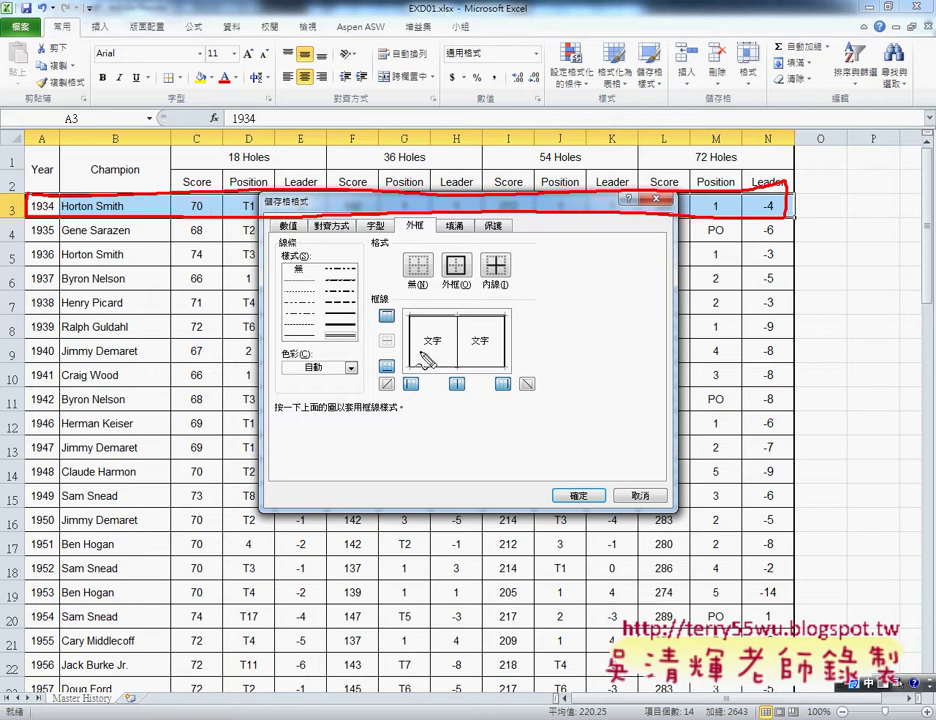
mouse_move(325, 333)
mouse_down()
mouse_move(360, 332)
mouse_move(380, 310)
mouse_move(505, 310)
mouse_move(495, 330)
mouse_move(410, 327)
mouse_up()
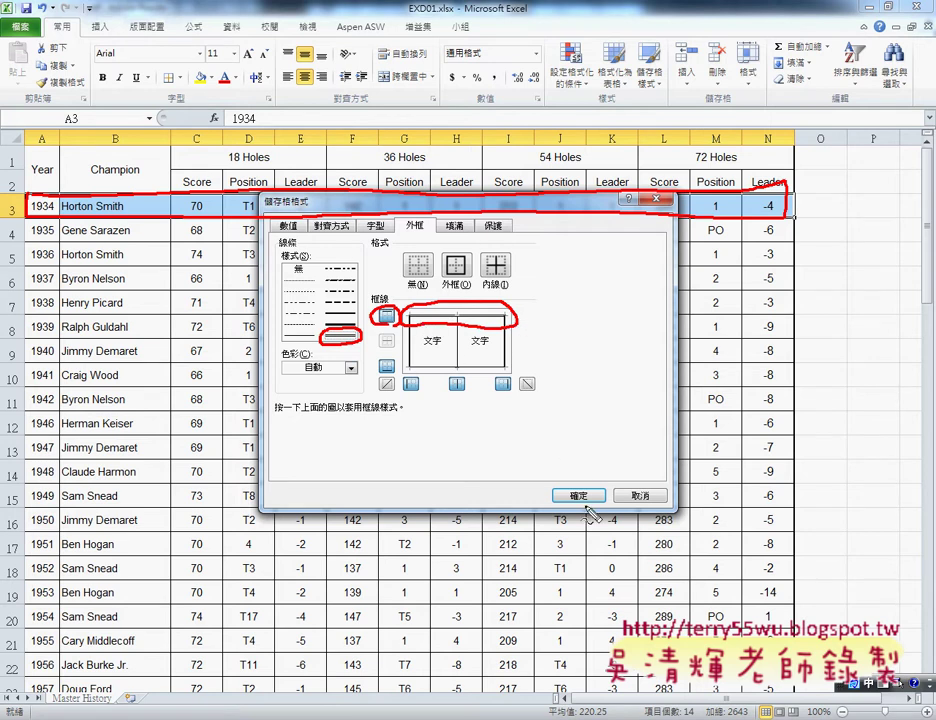
mouse_move(565, 514)
mouse_down()
mouse_move(592, 500)
mouse_move(570, 505)
mouse_up()
key(Escape)
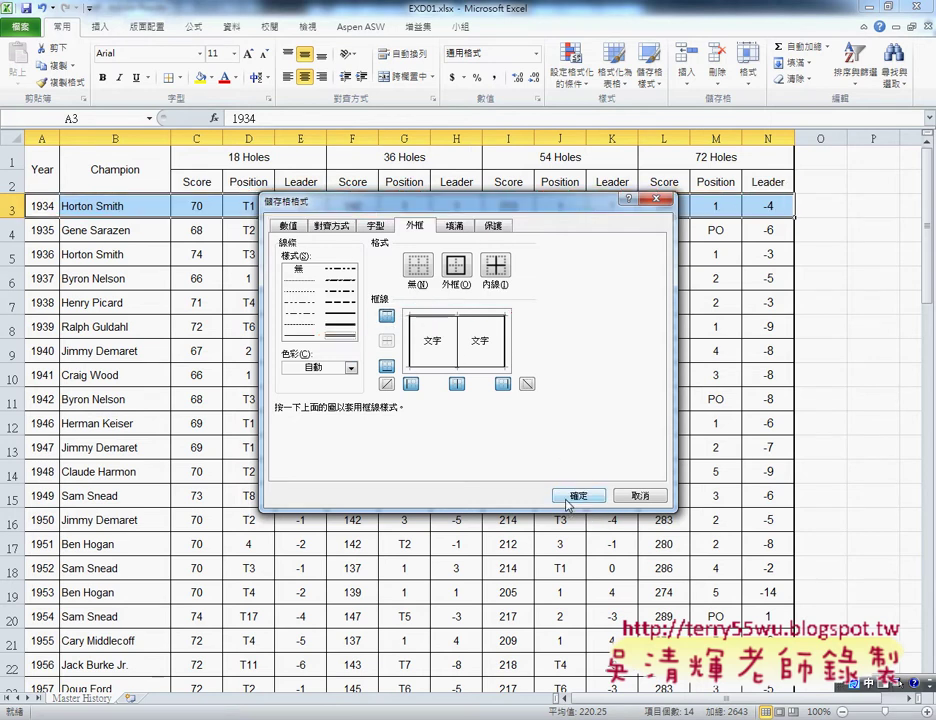
click(575, 496)
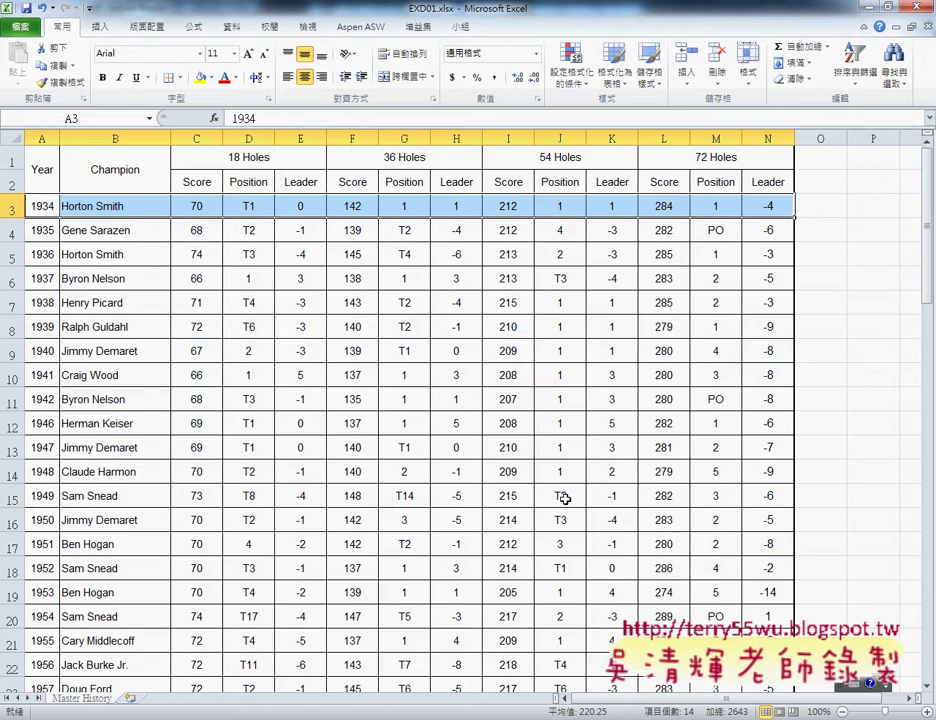
- Deselect row 3 by clicking C5, then bring the task instructions PDF forward
click(203, 253)
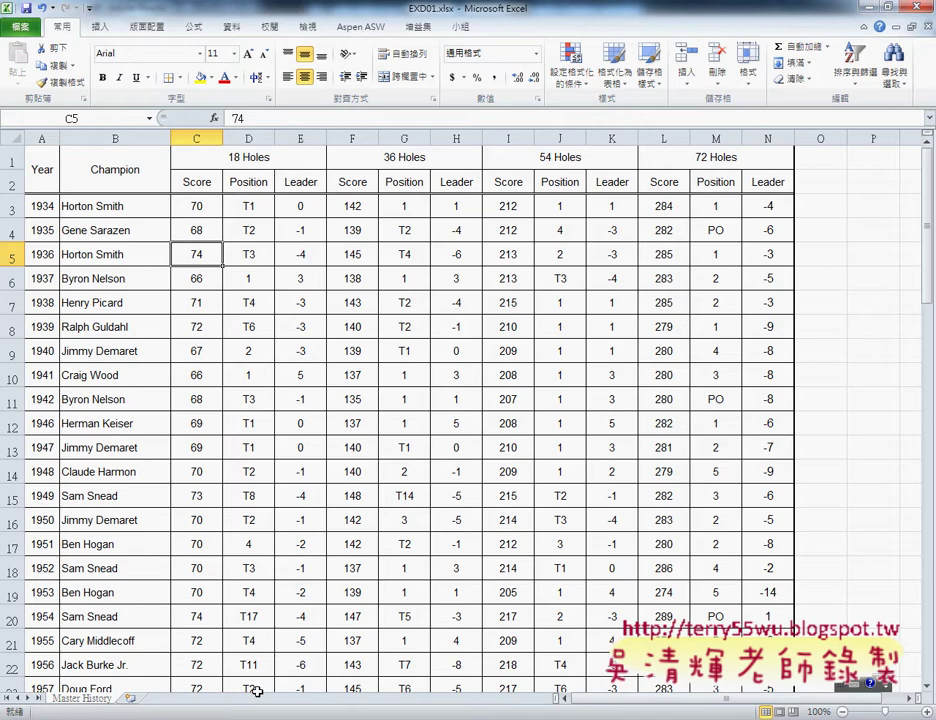
key(alt+Tab)
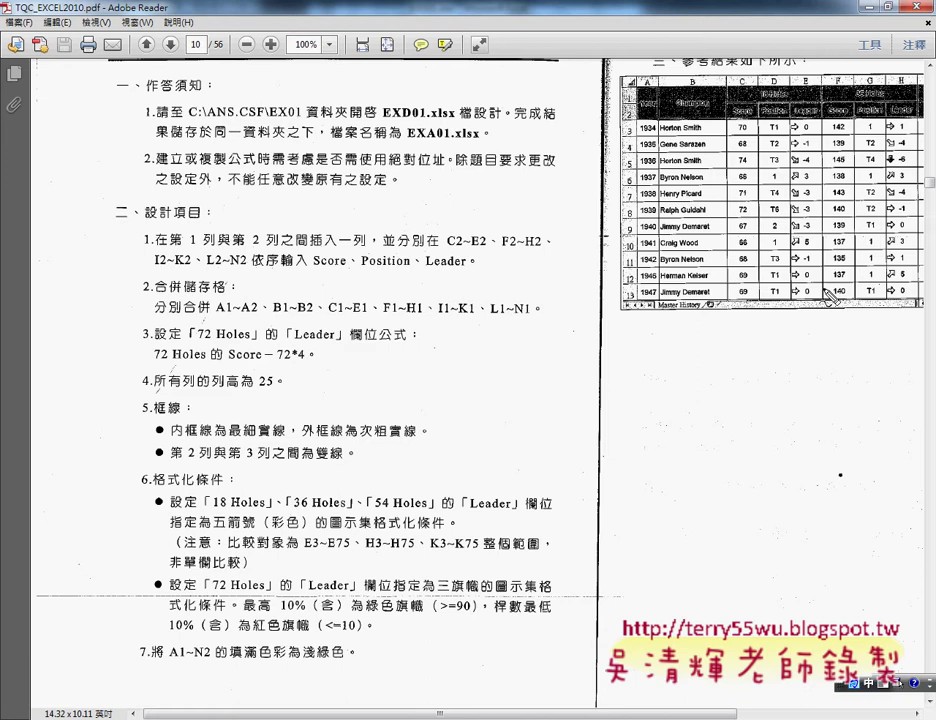
- Read item 6: five-arrow icon set for the 18, 36 and 54 Holes Leader columns, then return to Excel
drag(810, 312, 829, 311)
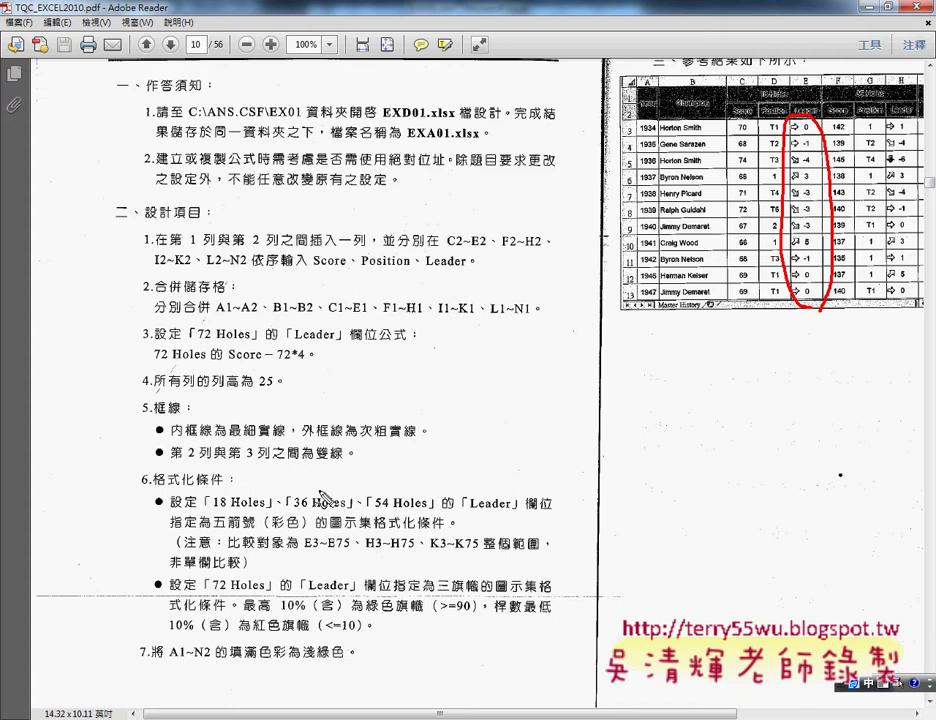
drag(212, 512, 412, 513)
mouse_move(478, 512)
mouse_down()
mouse_move(493, 516)
mouse_move(517, 500)
mouse_up()
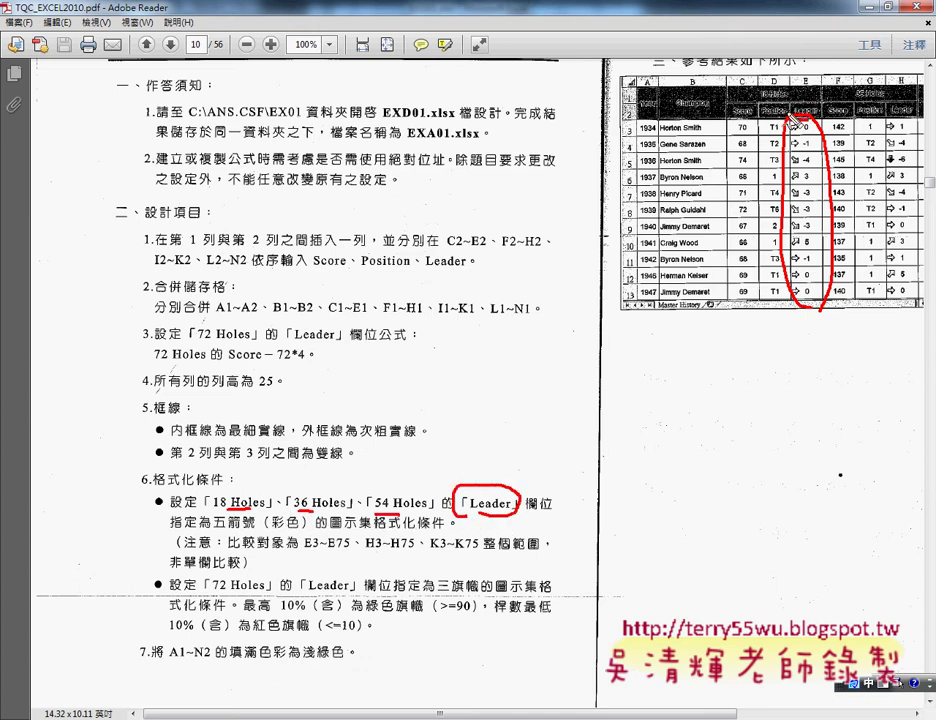
drag(792, 117, 800, 116)
drag(362, 528, 426, 527)
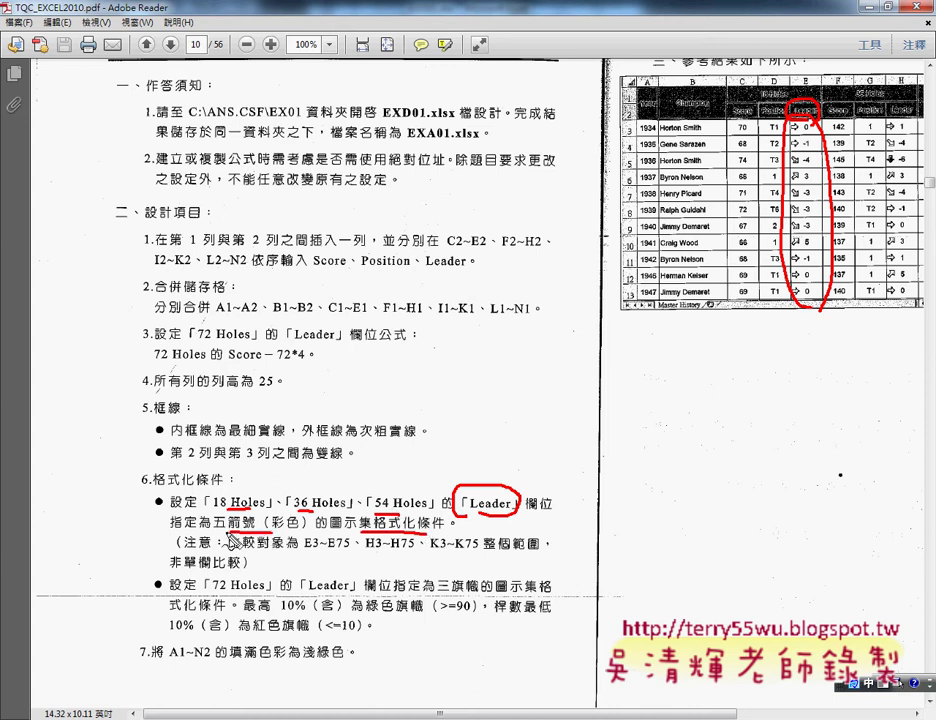
drag(272, 534, 215, 537)
key(Escape)
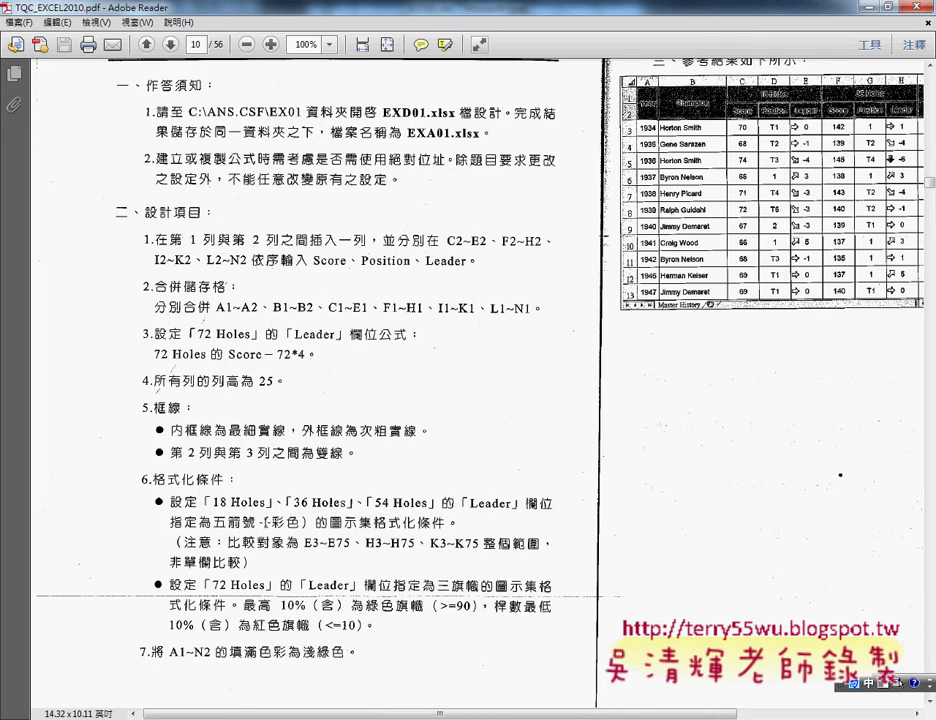
key(alt+Tab)
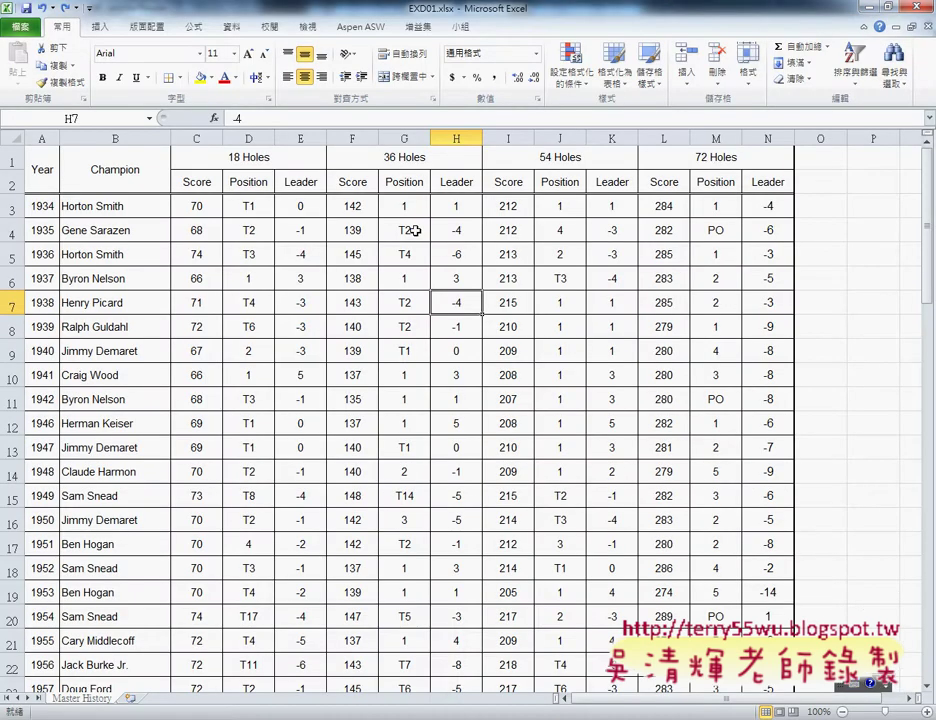
- Select the 18 Holes Leader values E3:E75
scroll(309, 174, down, 1)
scroll(309, 174, up, 1)
click(295, 206)
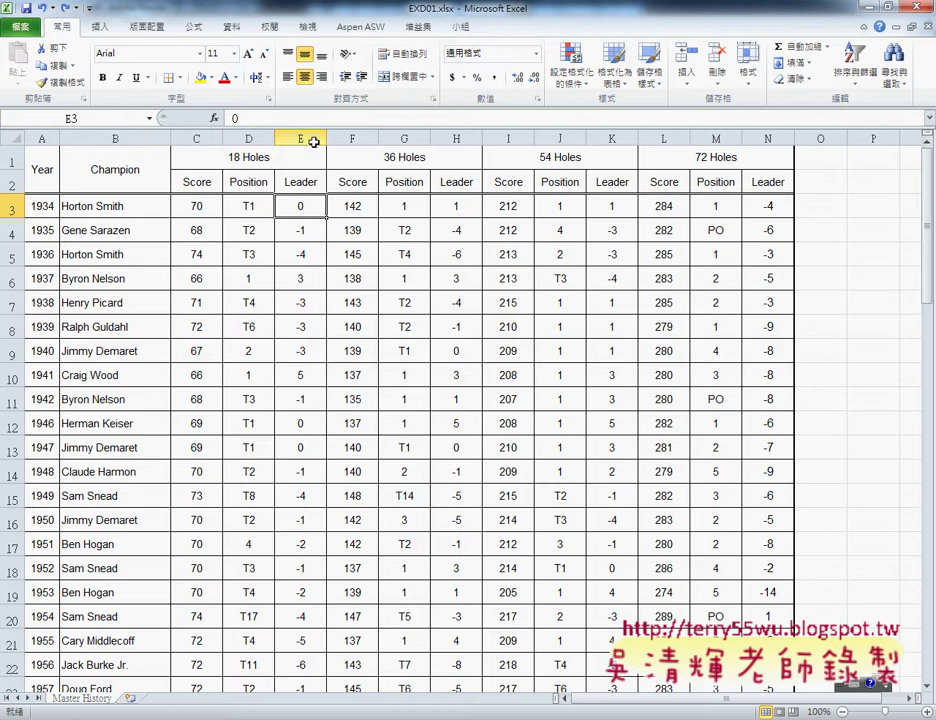
scroll(300, 236, down, 7)
scroll(305, 328, down, 8)
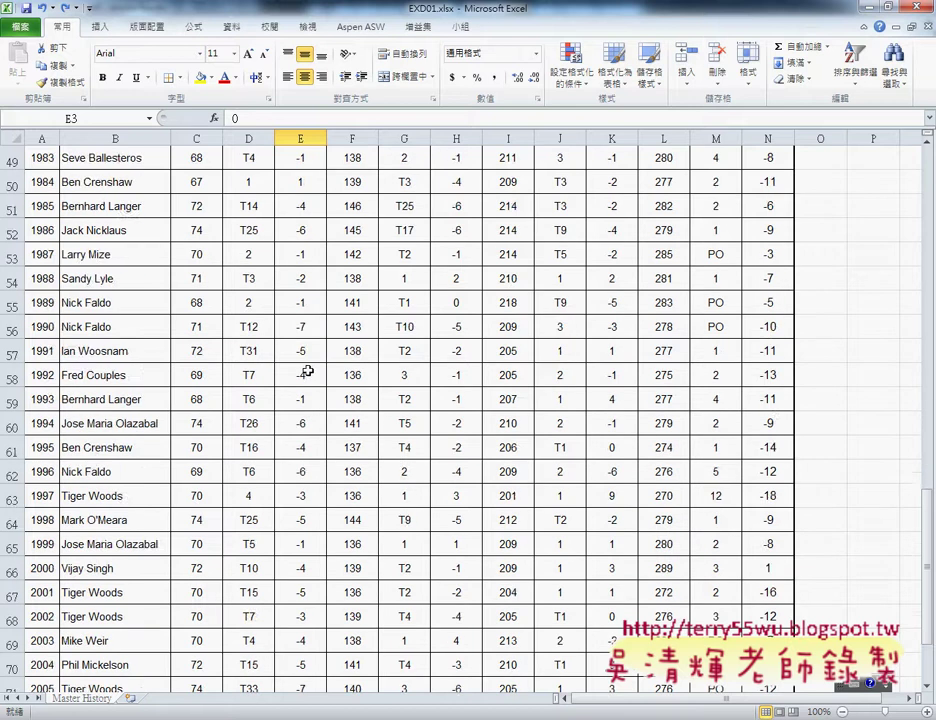
scroll(307, 371, down, 8)
scroll(305, 360, up, 2)
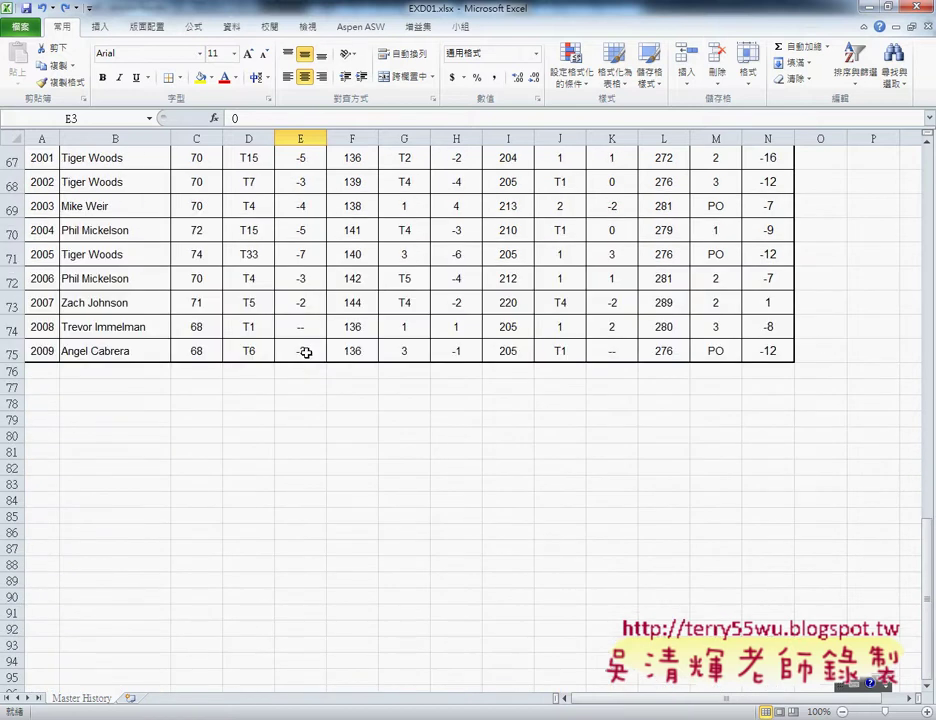
shift+click(306, 352)
- Add H3:H75 and cell K3 to the selection
scroll(306, 352, up, 11)
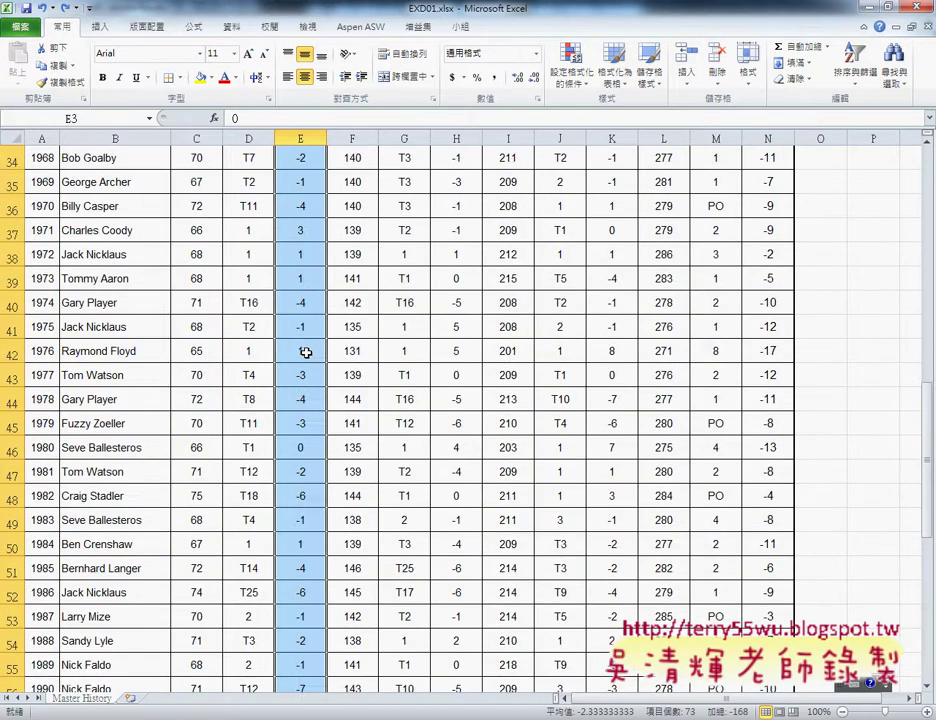
scroll(306, 352, up, 10)
scroll(306, 352, up, 1)
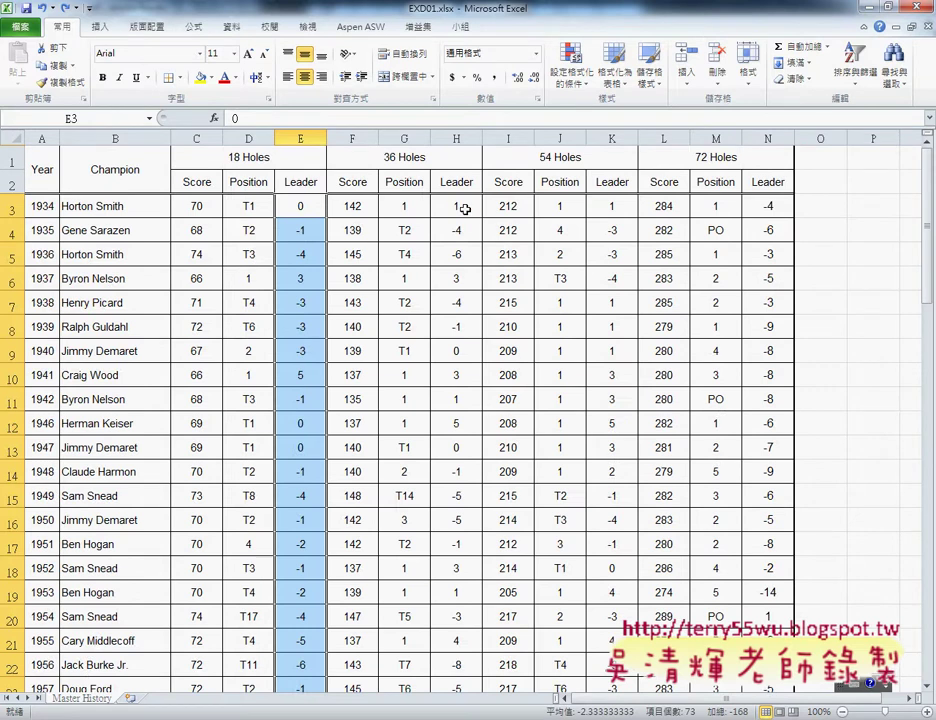
ctrl+click(465, 209)
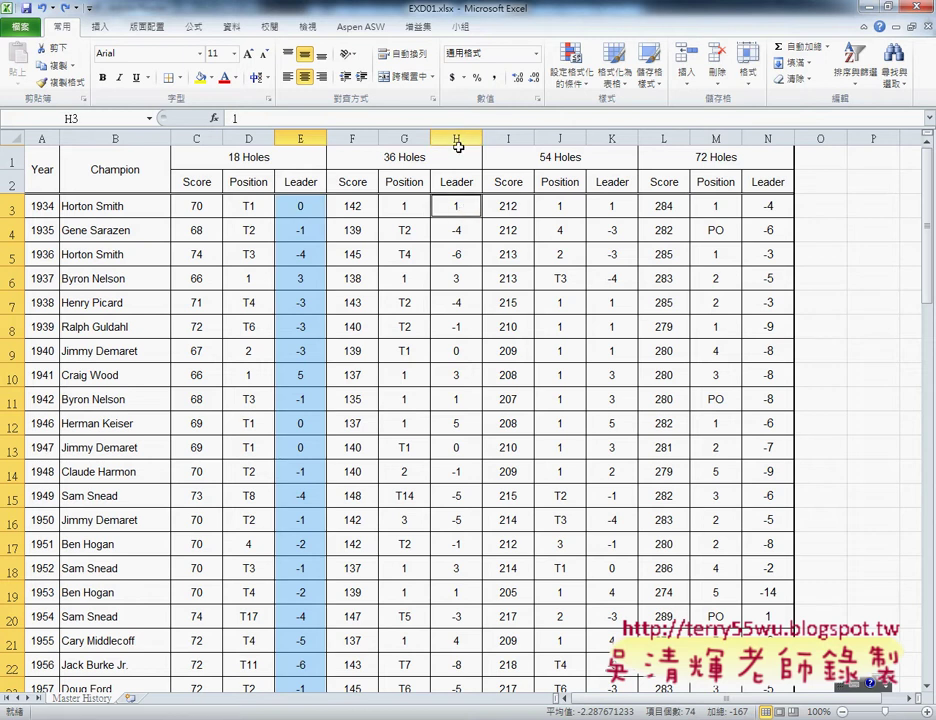
scroll(470, 330, down, 8)
scroll(467, 360, down, 7)
scroll(465, 430, down, 4)
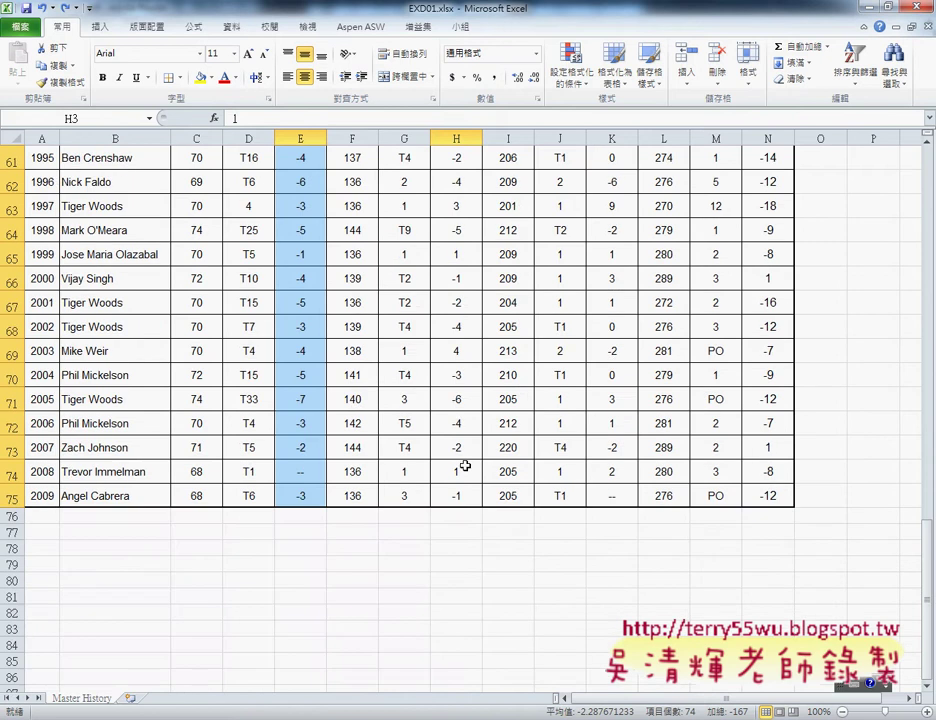
ctrl+shift+click(460, 493)
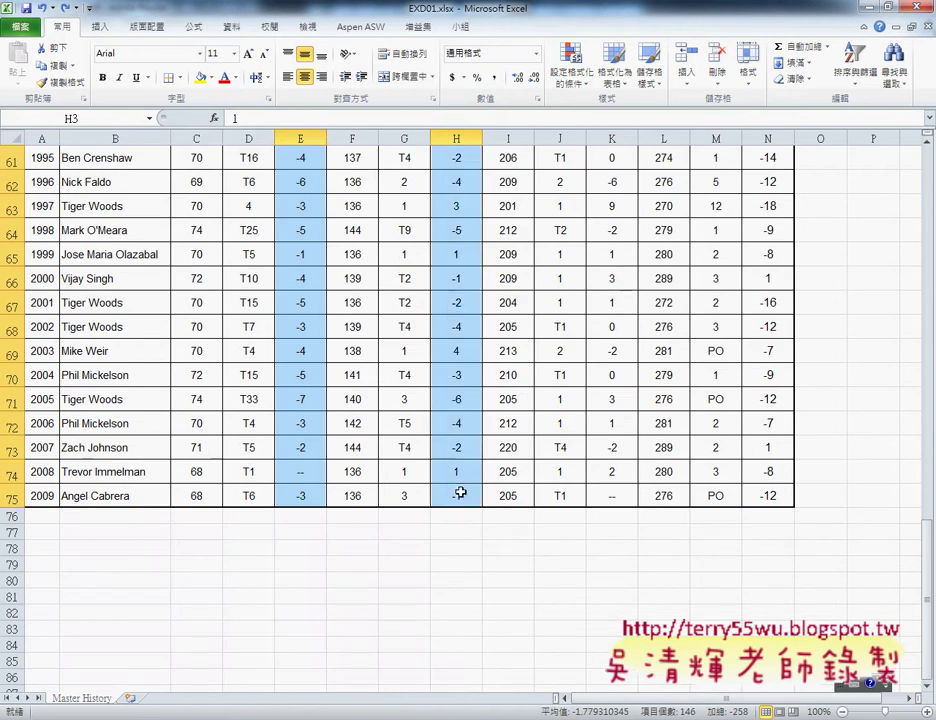
scroll(215, 500, up, 8)
scroll(215, 500, up, 9)
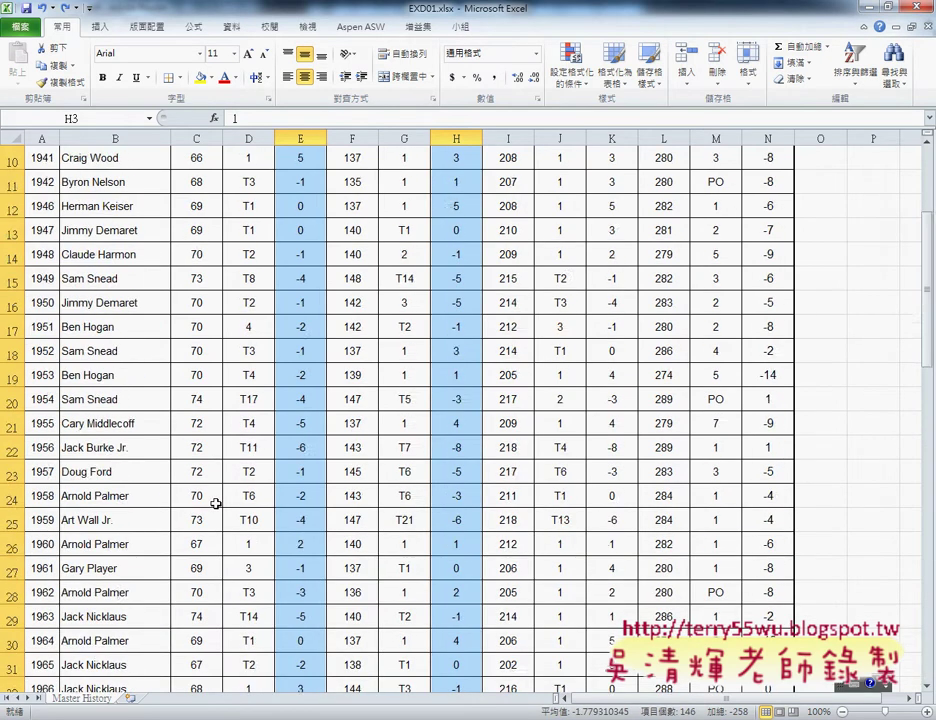
scroll(677, 359, up, 3)
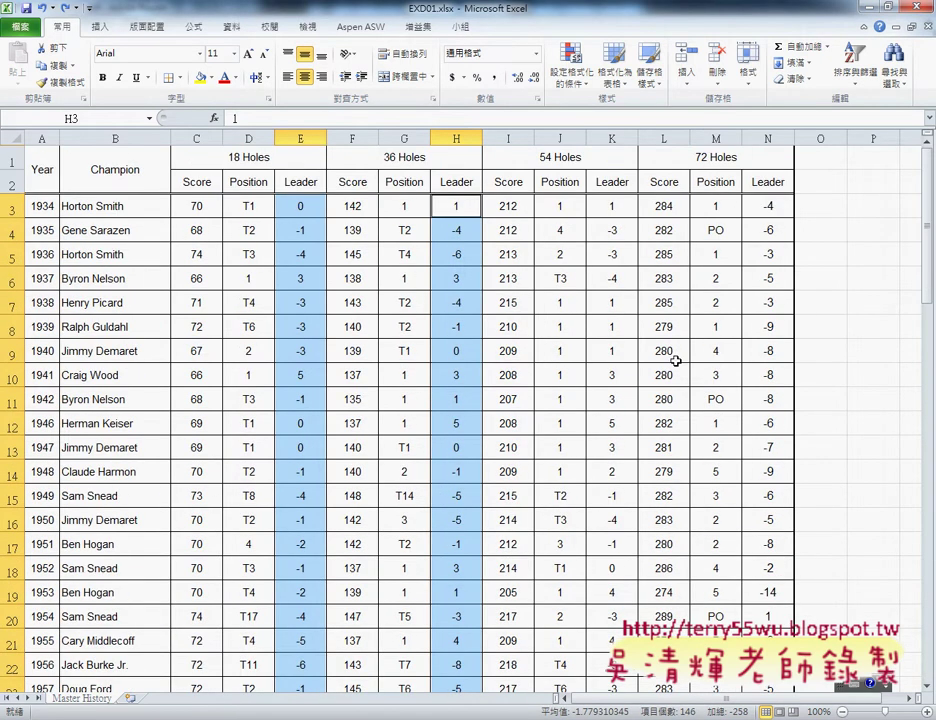
ctrl+click(621, 204)
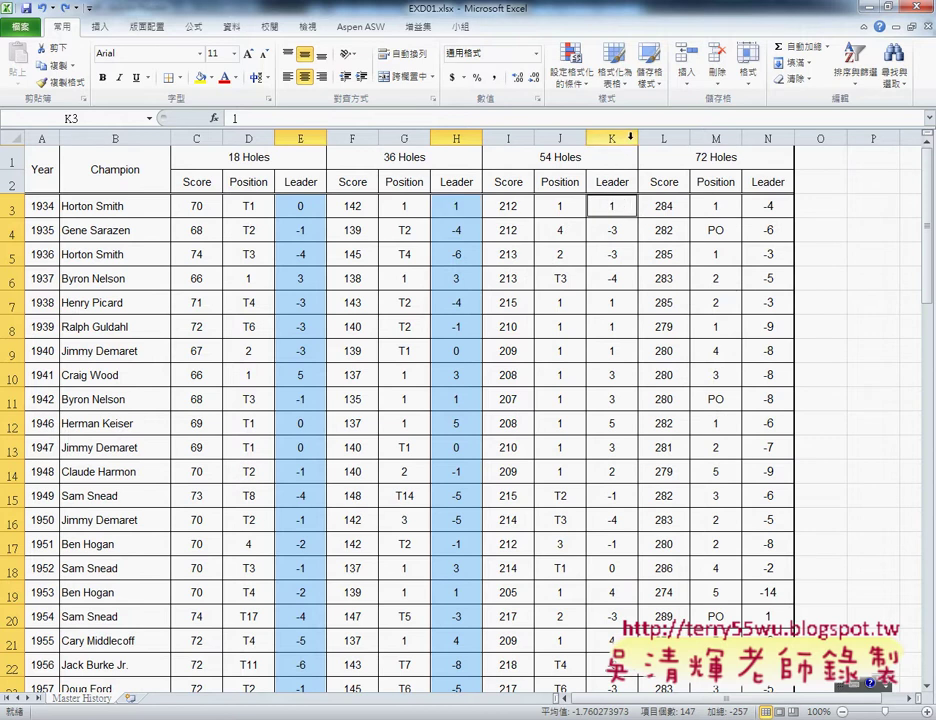
- Extend the selection to K75 and apply the 5 Arrows (Colored) icon set
scroll(609, 329, down, 3)
scroll(609, 329, down, 7)
scroll(606, 336, down, 10)
scroll(612, 366, down, 4)
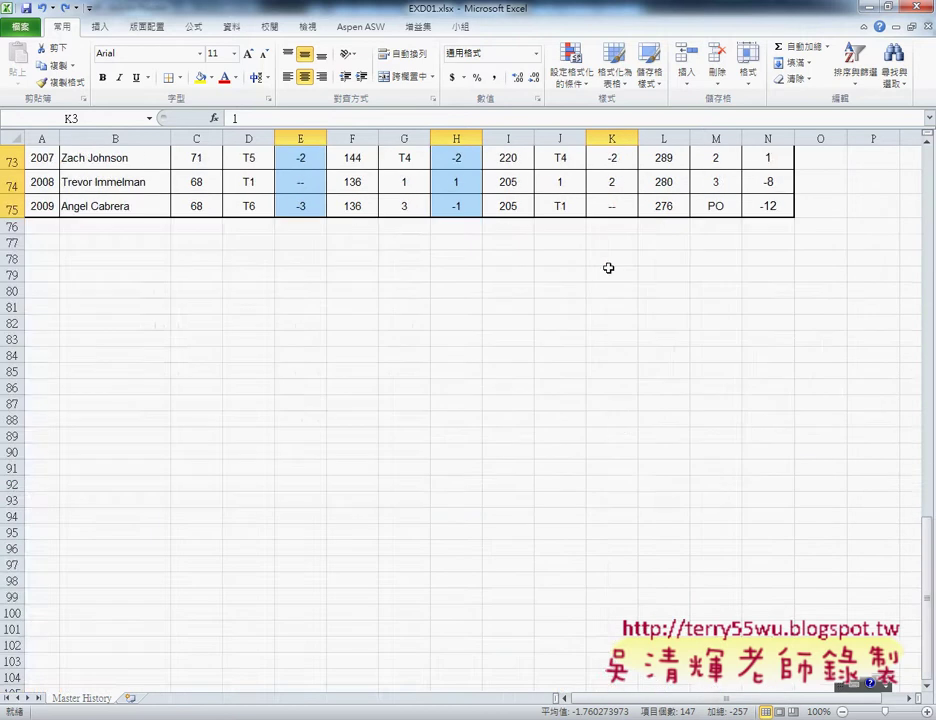
ctrl+shift+click(615, 208)
scroll(612, 215, up, 6)
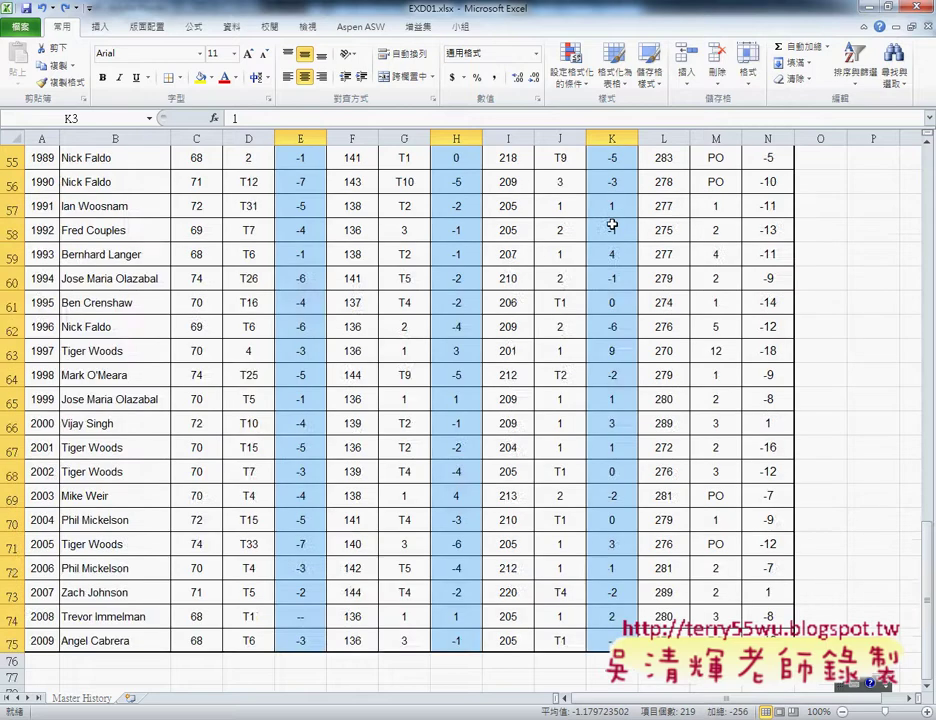
scroll(612, 220, up, 11)
scroll(612, 226, up, 7)
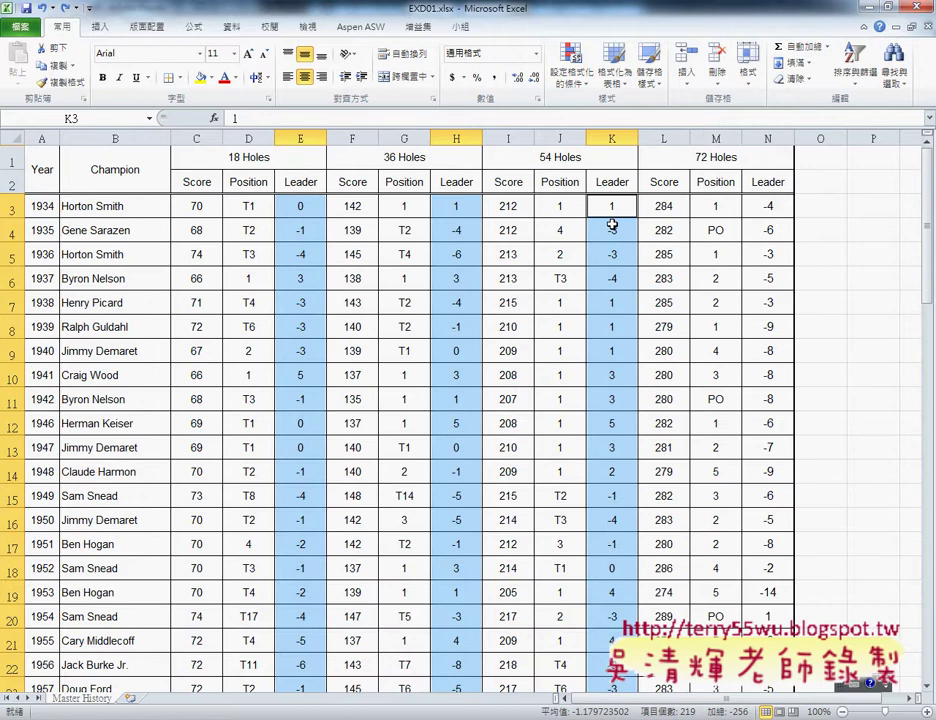
click(570, 65)
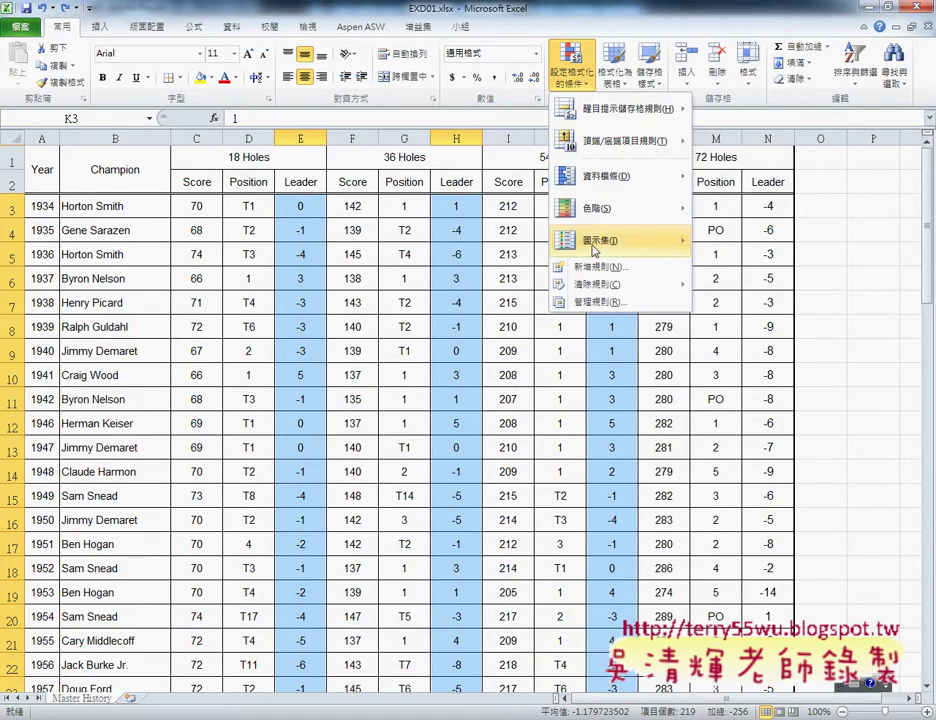
mouse_move(595, 250)
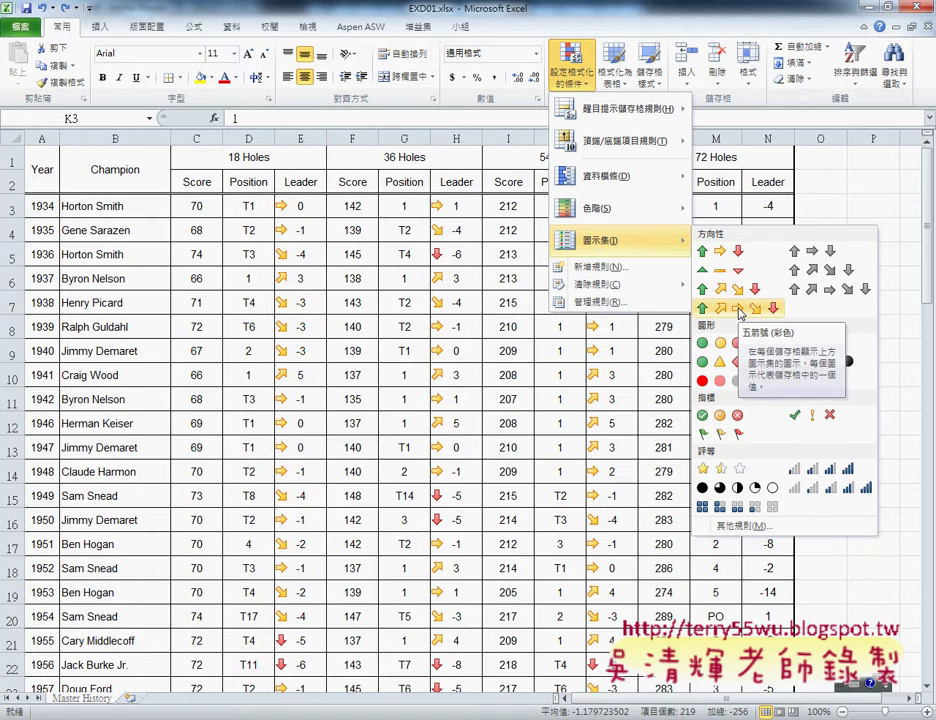
click(740, 310)
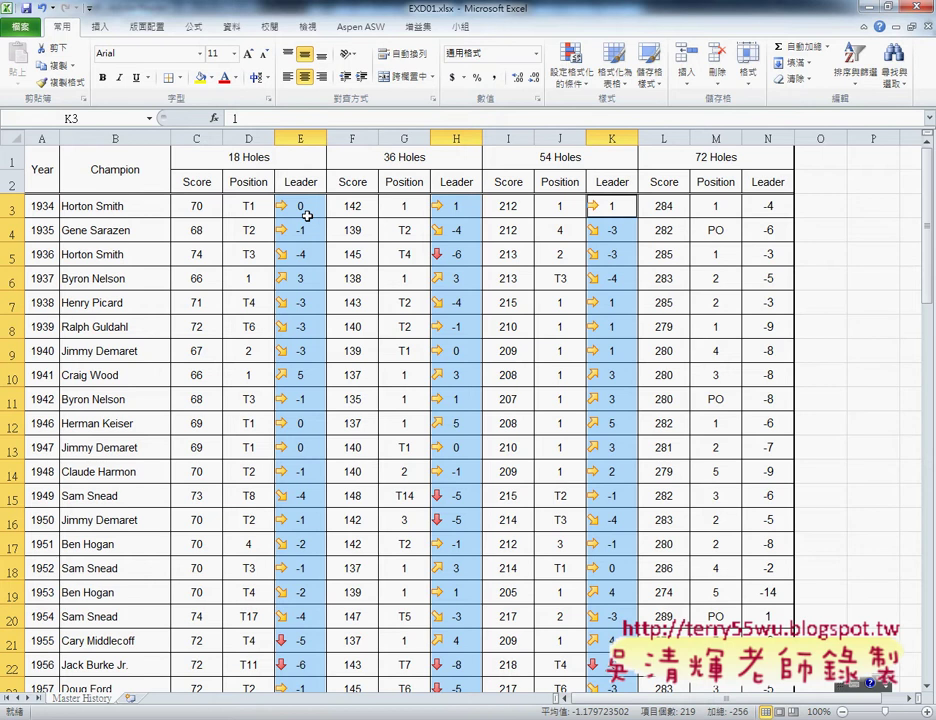
- Select the 72 Holes Leader values N3:N75, then switch to the instructions PDF
click(773, 206)
scroll(773, 206, down, 2)
scroll(773, 208, down, 7)
scroll(770, 240, down, 8)
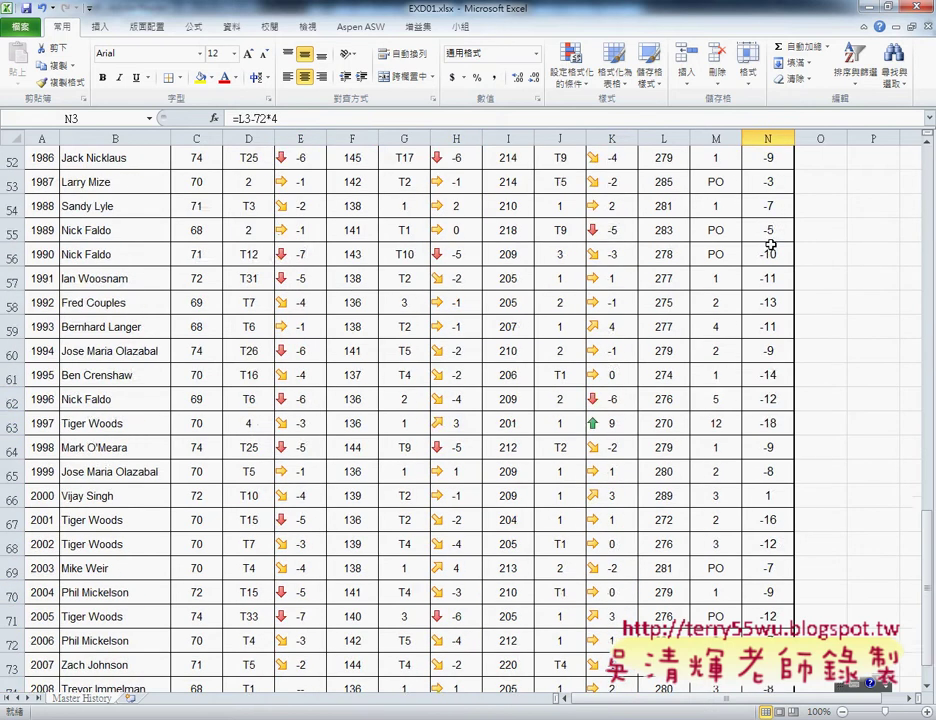
scroll(760, 300, down, 4)
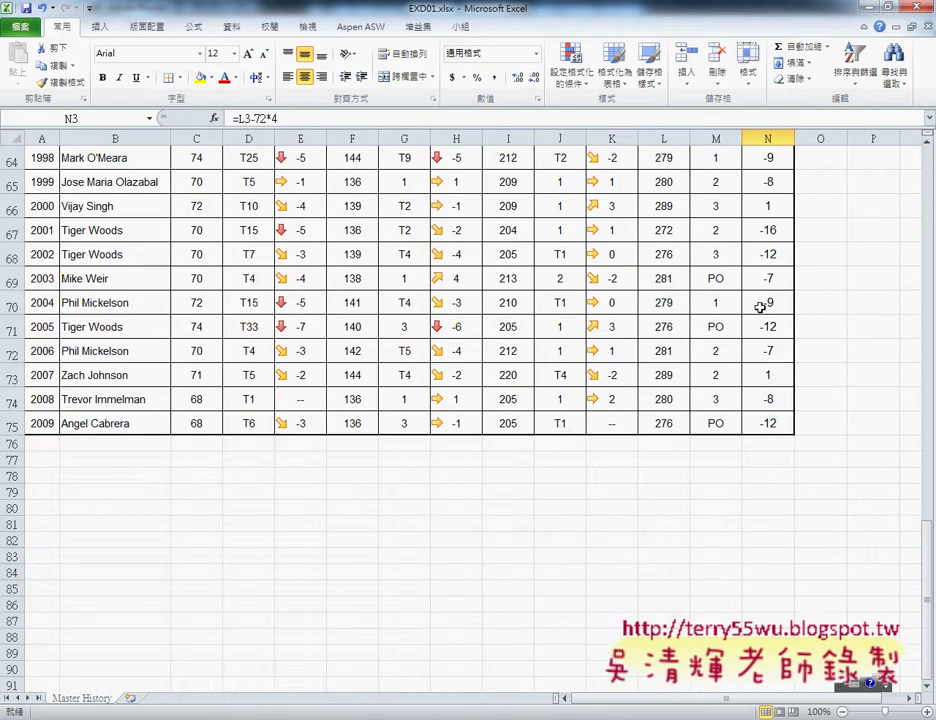
shift+click(769, 415)
key(alt+Tab)
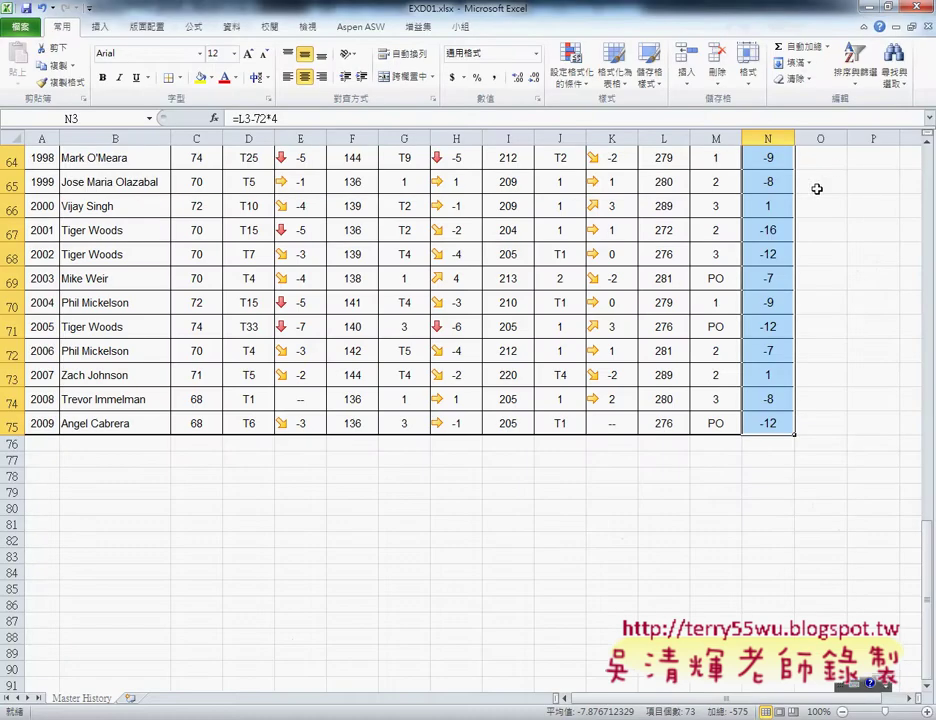
- Start a custom icon-set rule for N3:N75 using the 3 Flags style
scroll(817, 188, up, 3)
scroll(817, 188, up, 5)
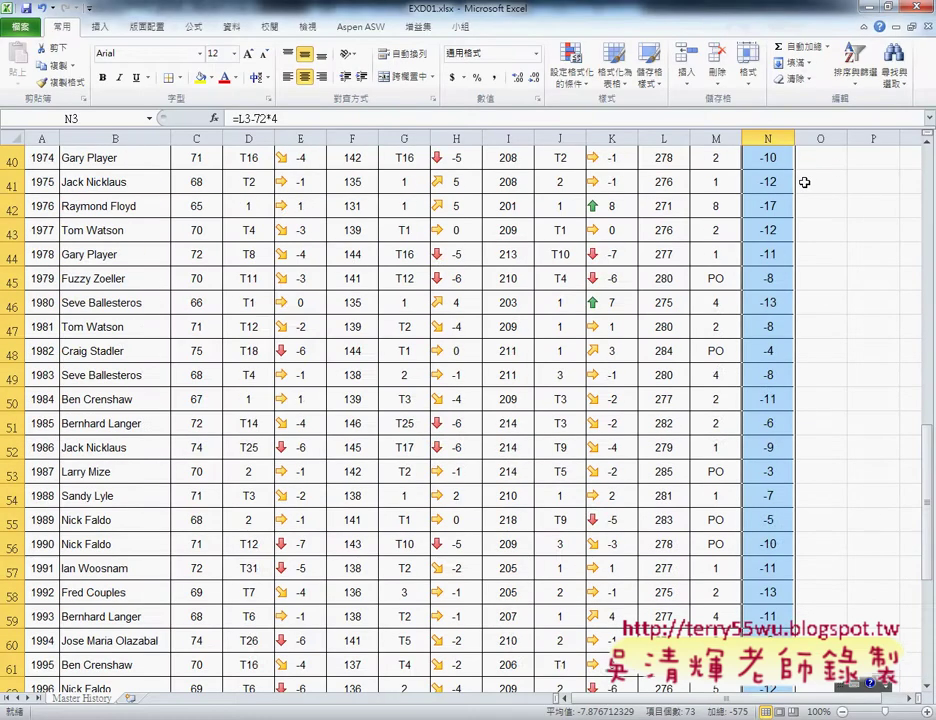
scroll(817, 188, up, 7)
scroll(804, 182, up, 6)
click(572, 65)
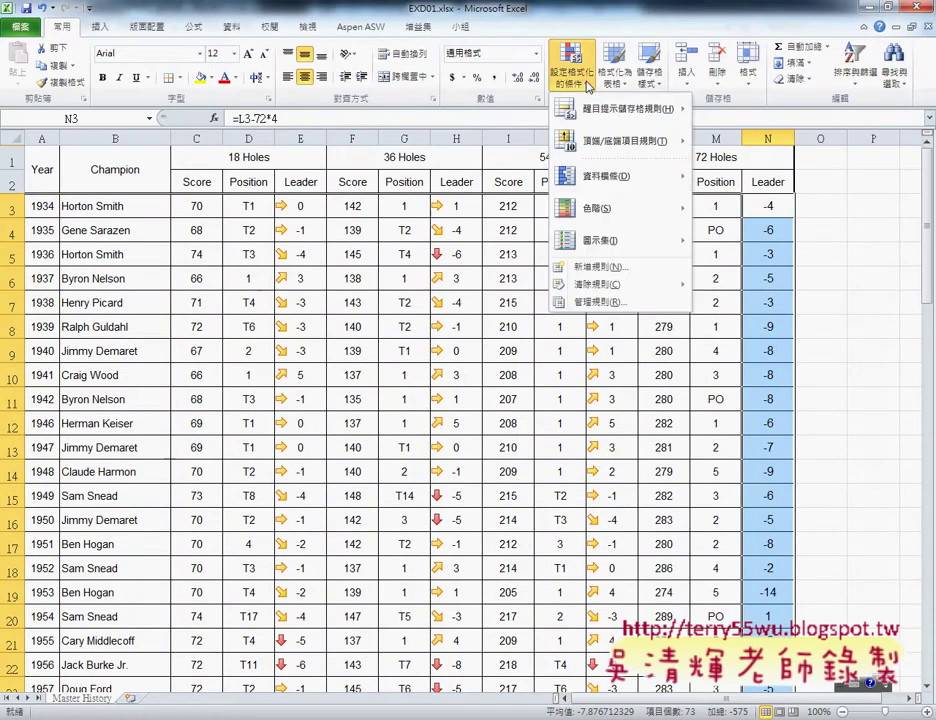
mouse_move(576, 256)
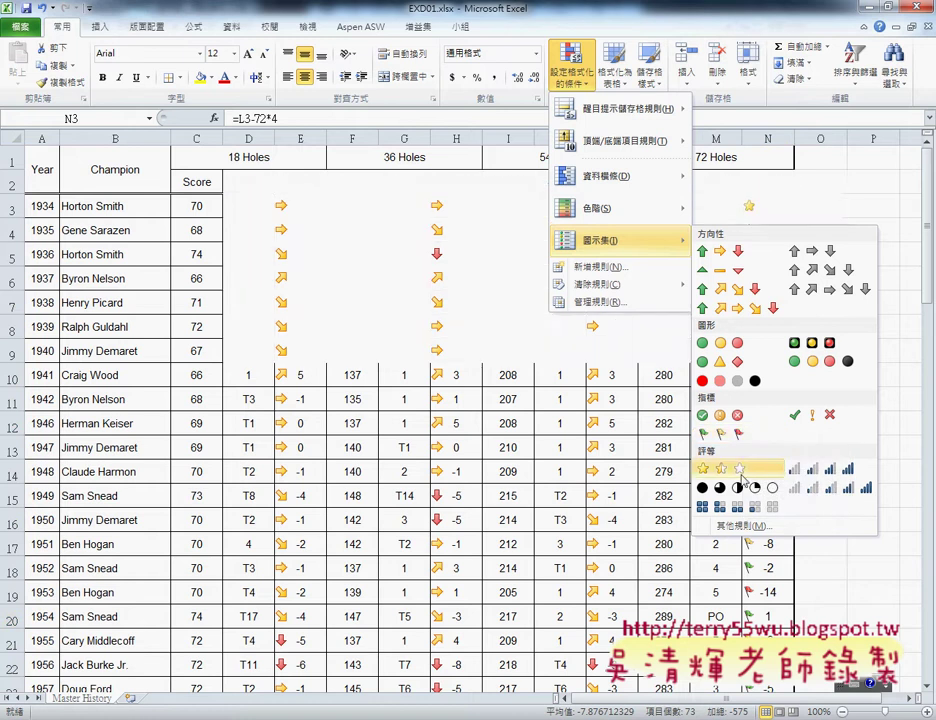
click(743, 527)
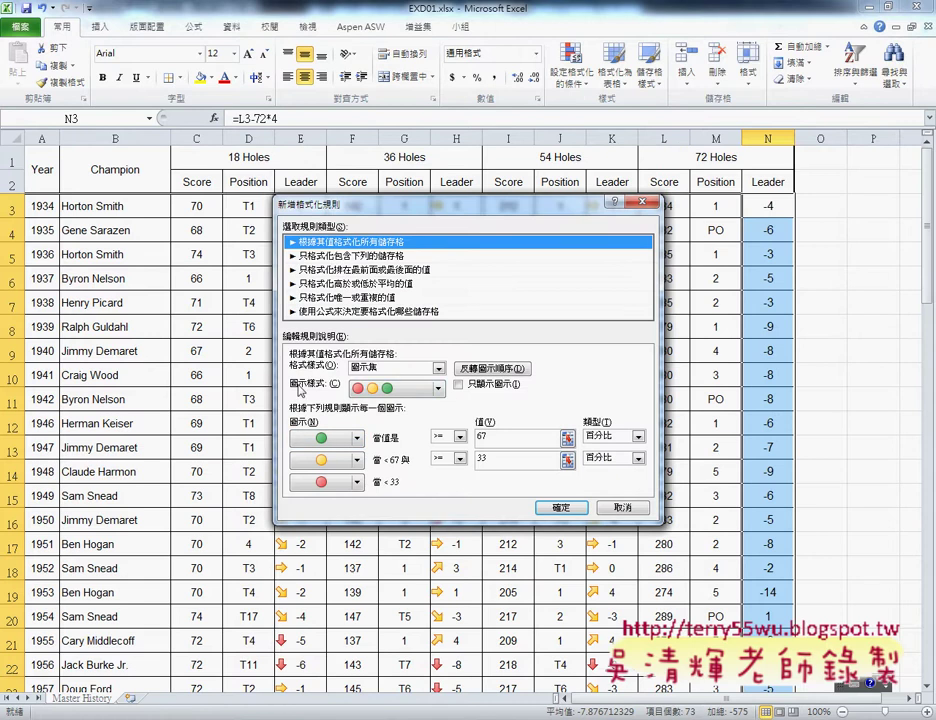
click(438, 388)
scroll(427, 430, up, 1)
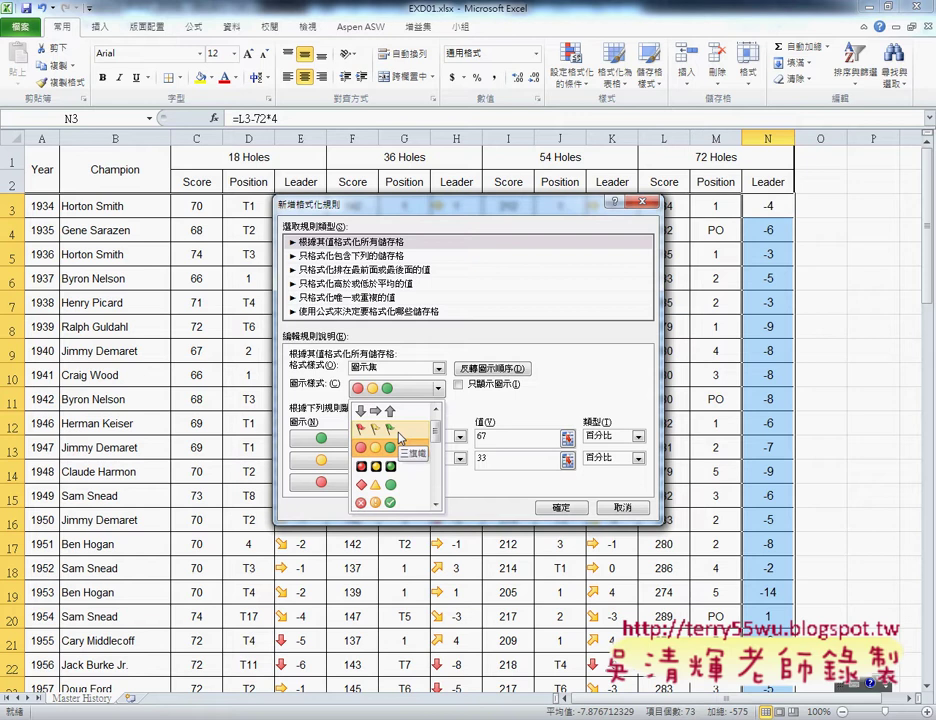
click(399, 435)
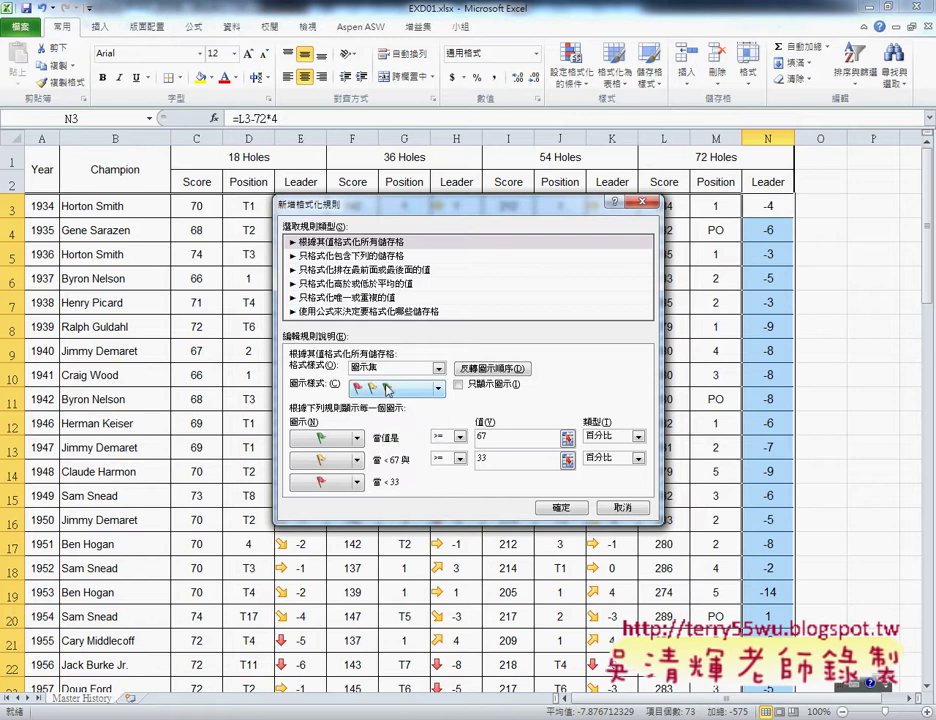
- Set the flag thresholds to >= 90 percent and > 10 percent, and apply the rule
double_click(497, 436)
text(90)
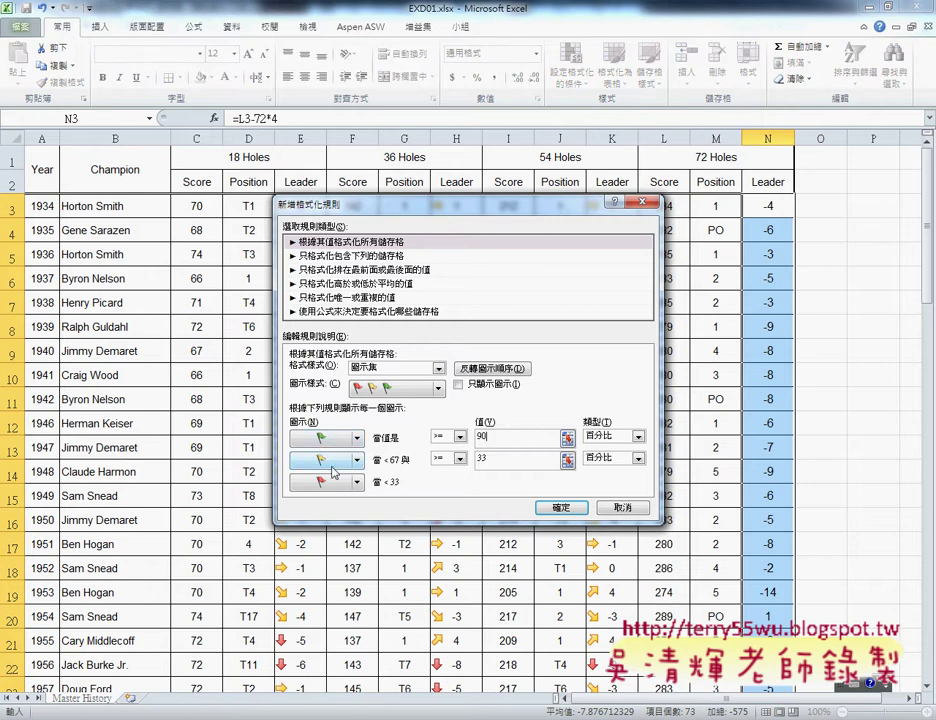
click(459, 458)
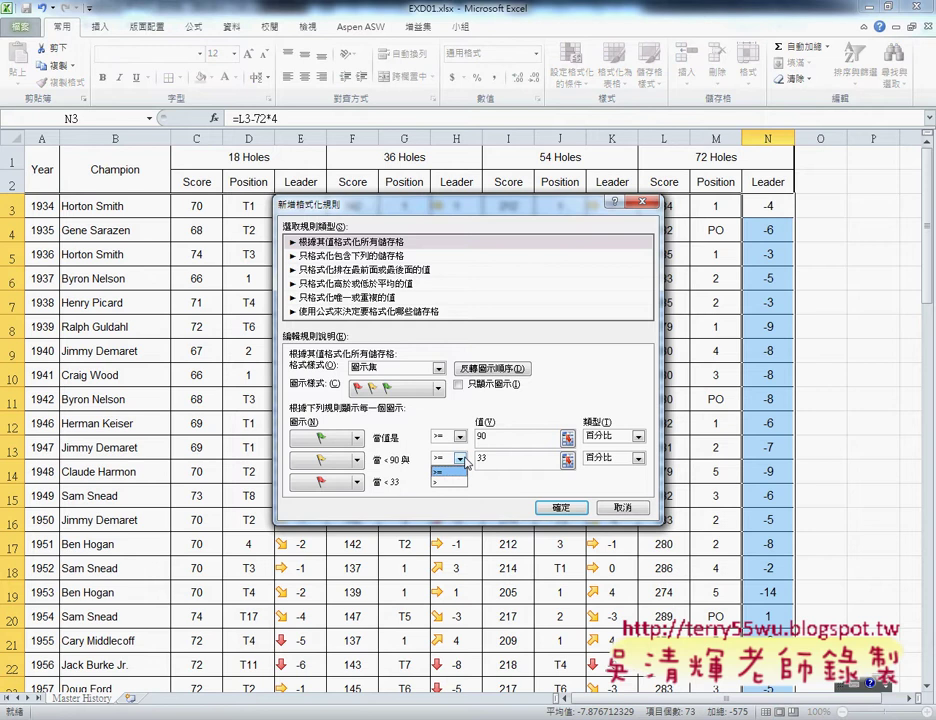
click(459, 484)
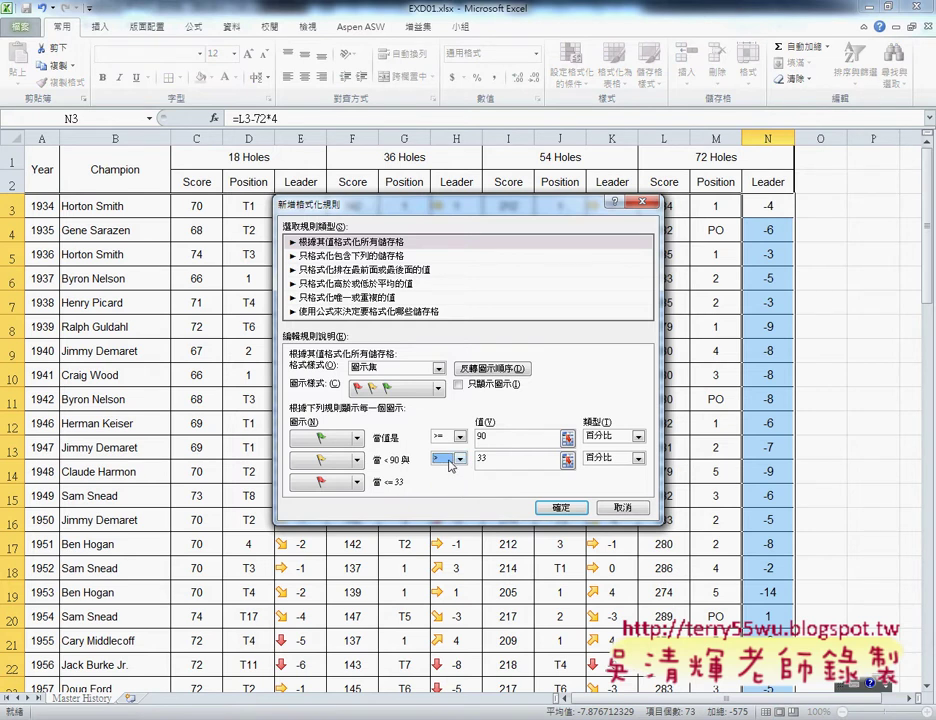
key(Tab)
text(1)
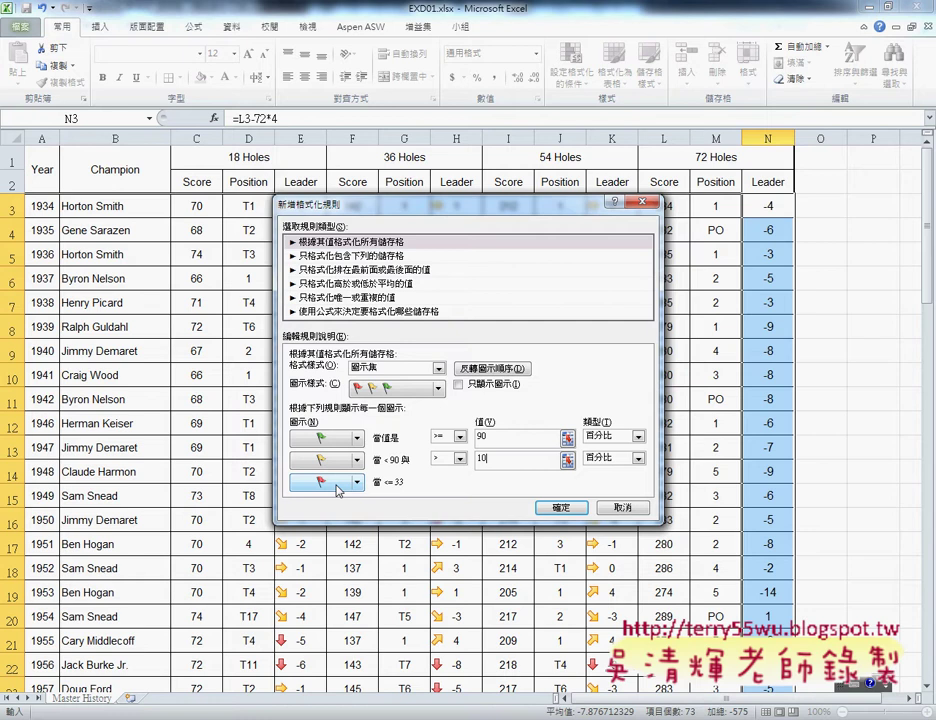
click(555, 508)
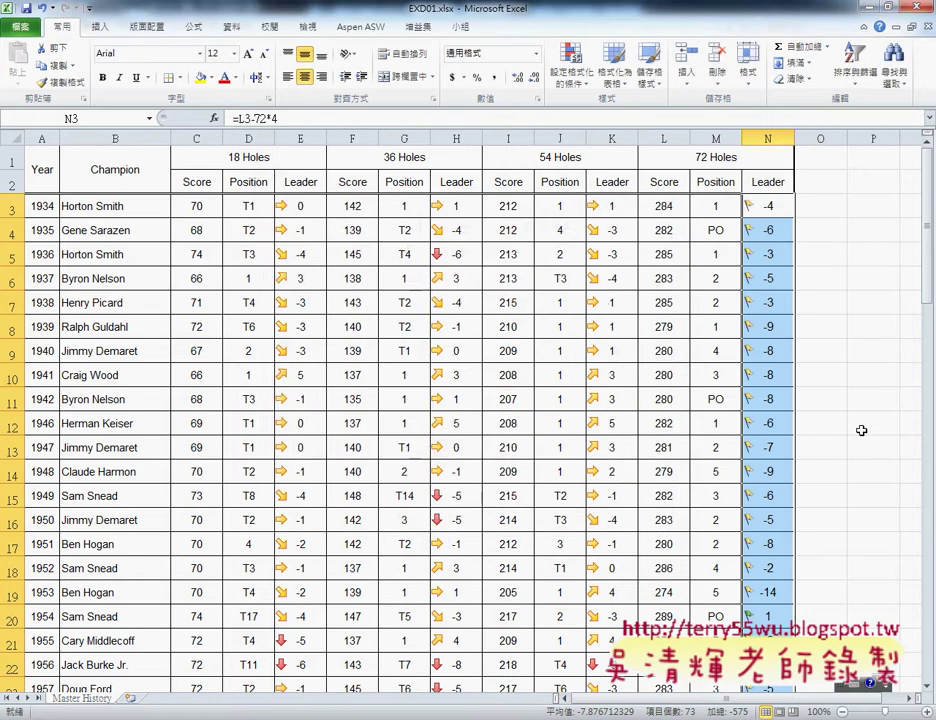
scroll(861, 428, down, 2)
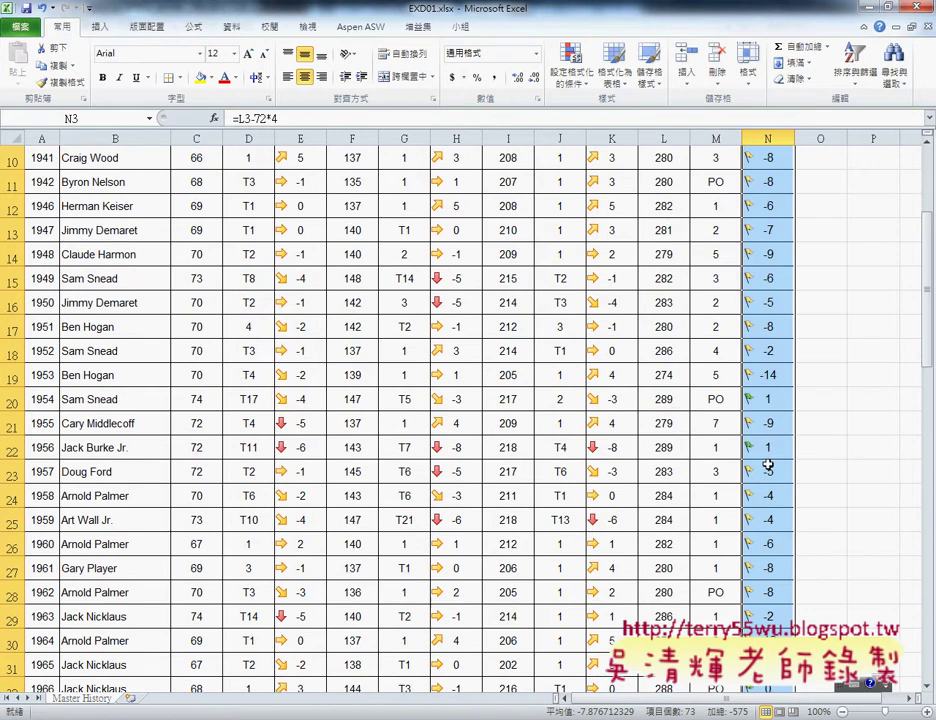
scroll(767, 466, down, 2)
scroll(767, 466, down, 4)
scroll(767, 466, down, 1)
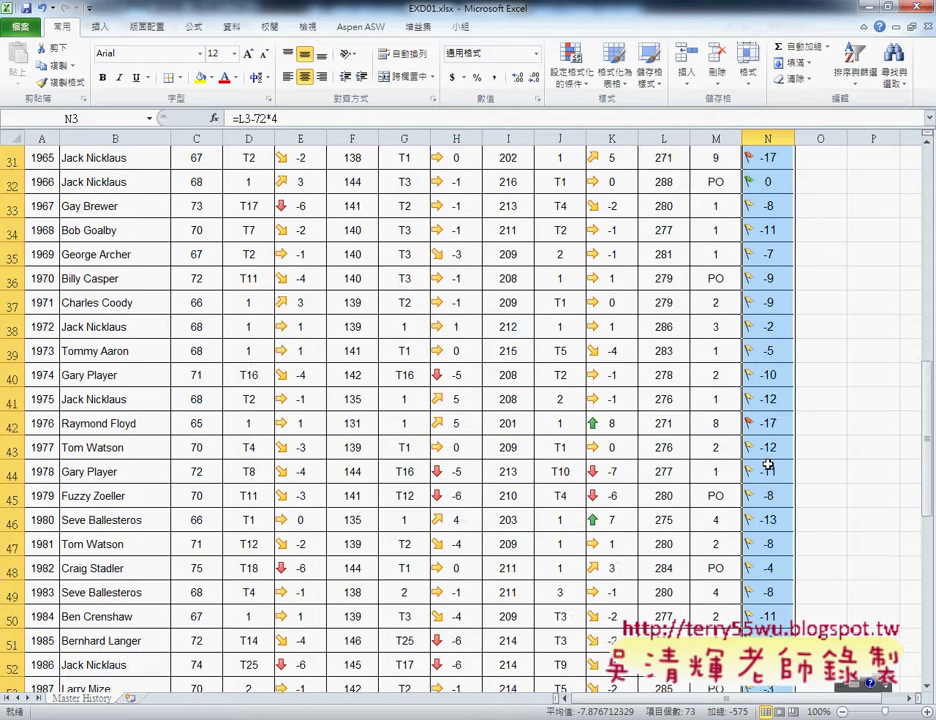
scroll(767, 466, down, 3)
scroll(767, 466, down, 2)
scroll(767, 466, down, 3)
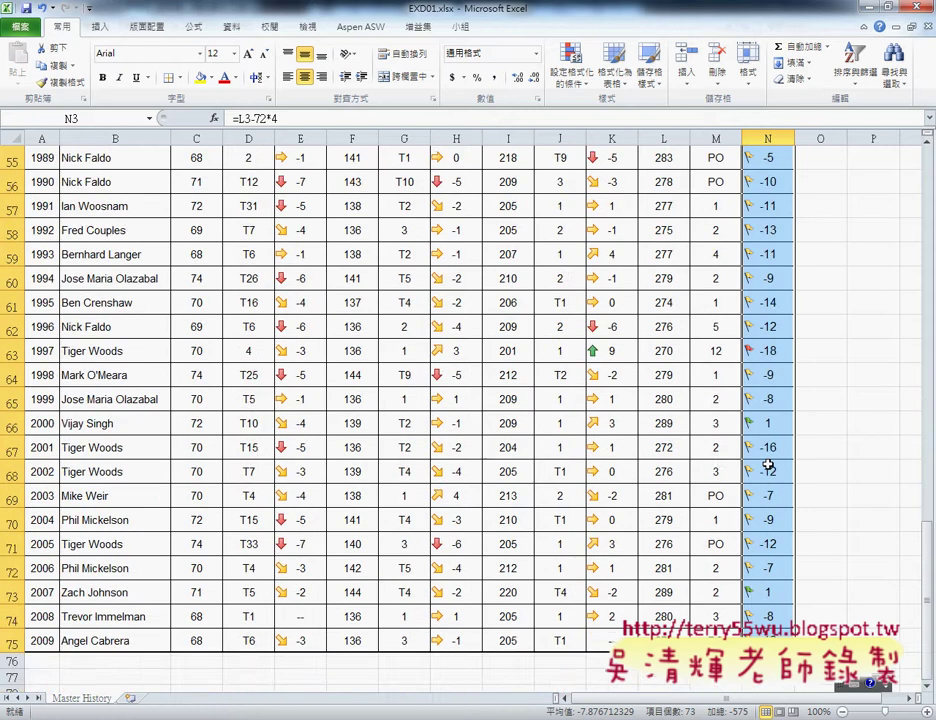
scroll(767, 466, up, 9)
scroll(767, 466, up, 7)
scroll(767, 466, up, 2)
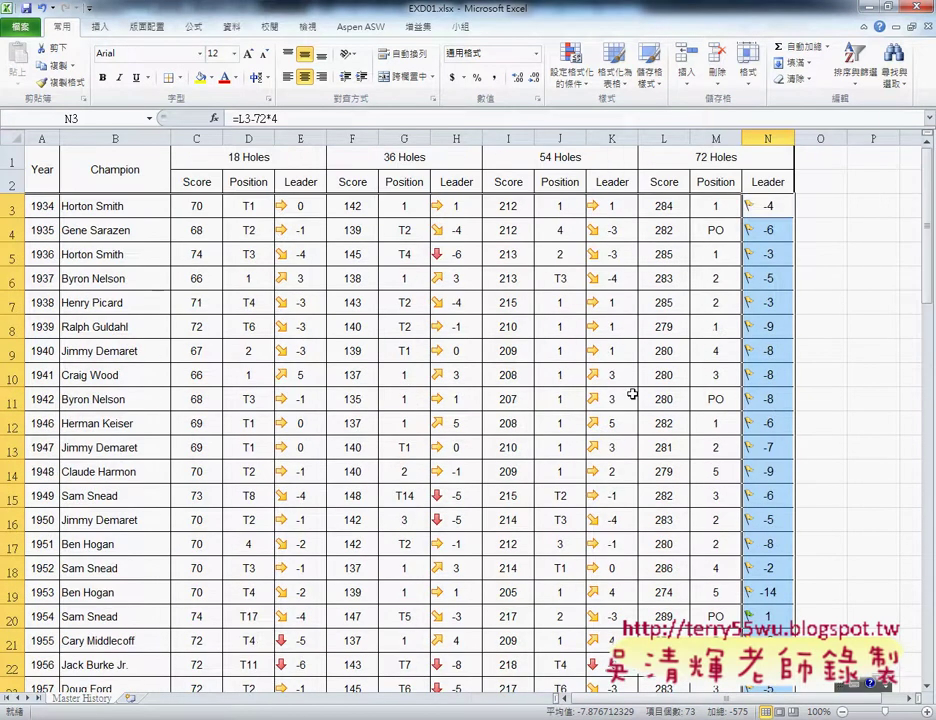
key(alt+Tab)
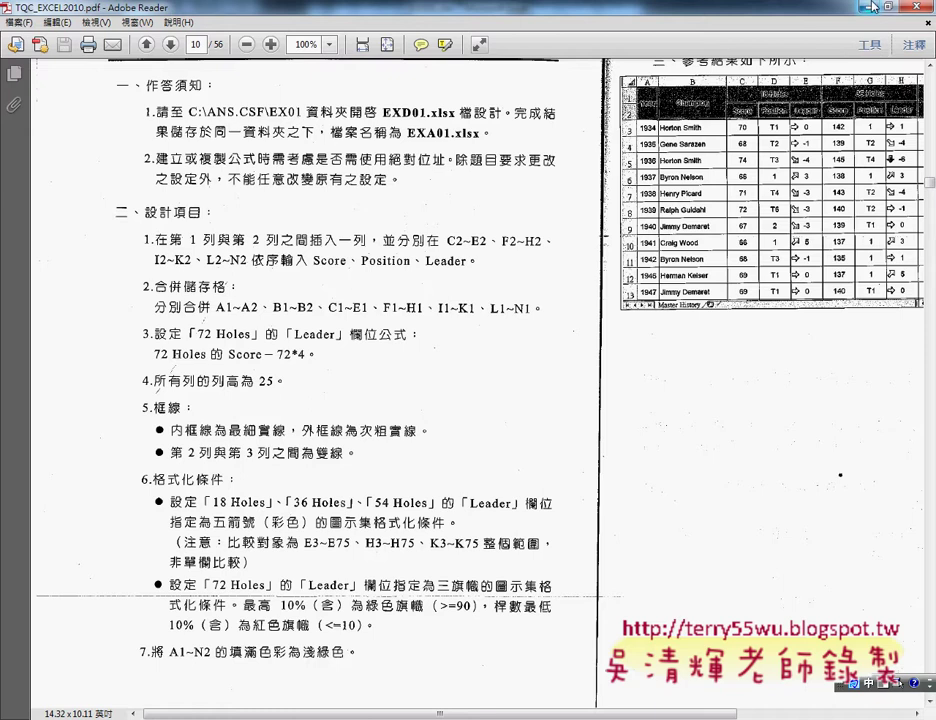
- Switch from the instructions PDF back to the EXD01.xlsx workbook
key(alt+Tab)
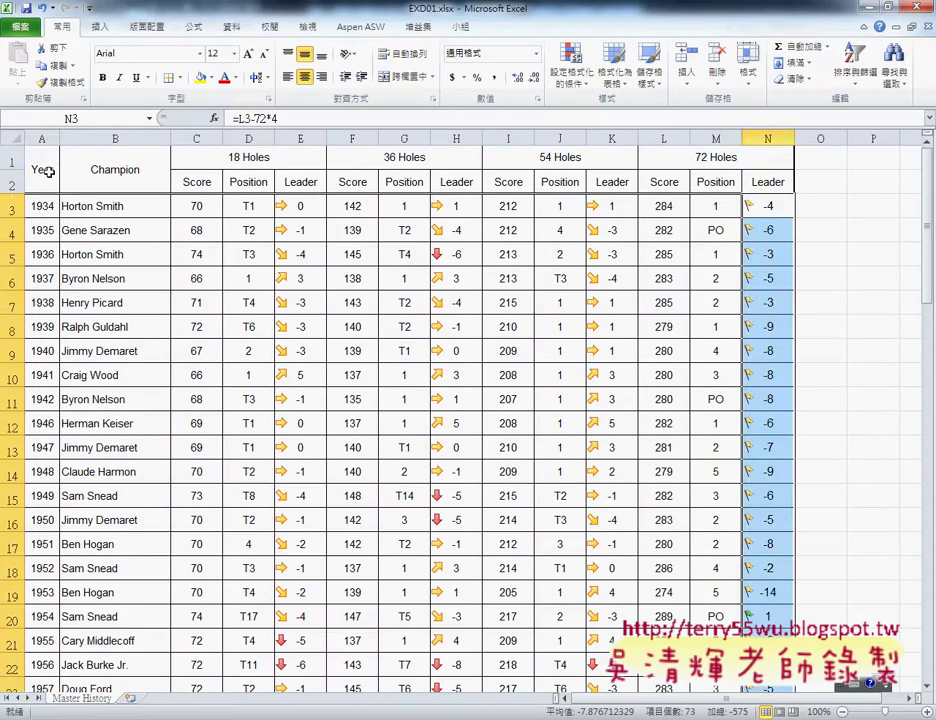
- Fill the Year-to-column-N header block (A1:N2) with light green
click(40, 171)
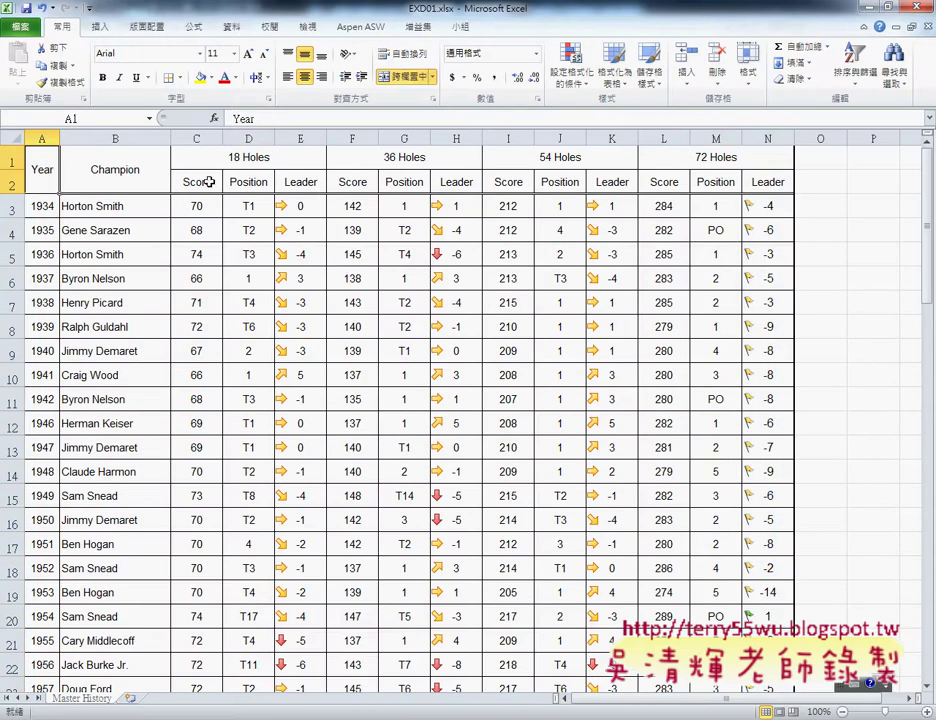
shift+click(777, 181)
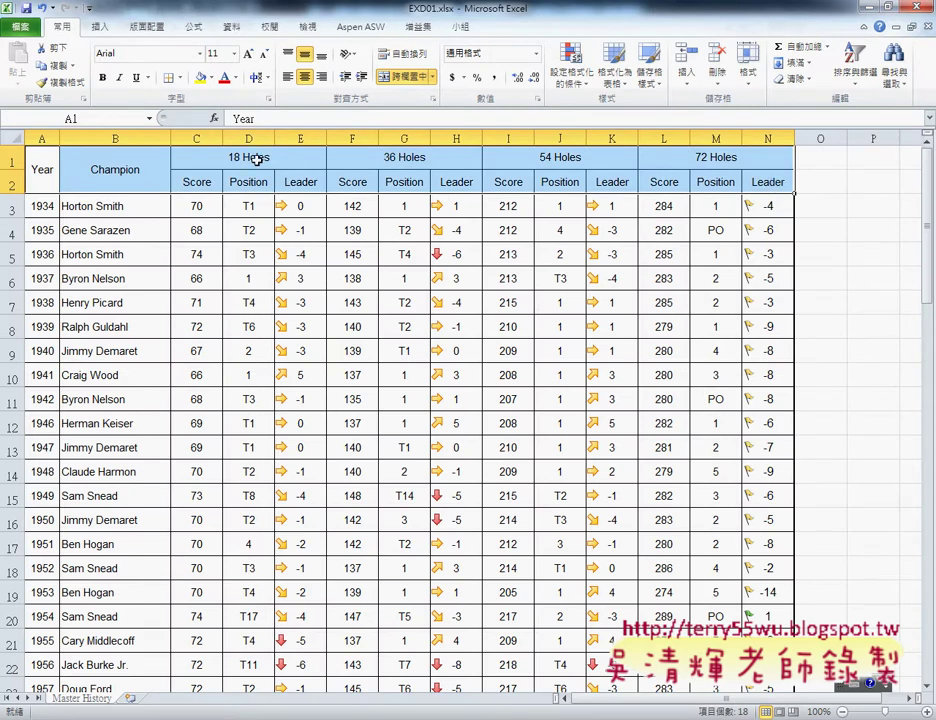
click(211, 80)
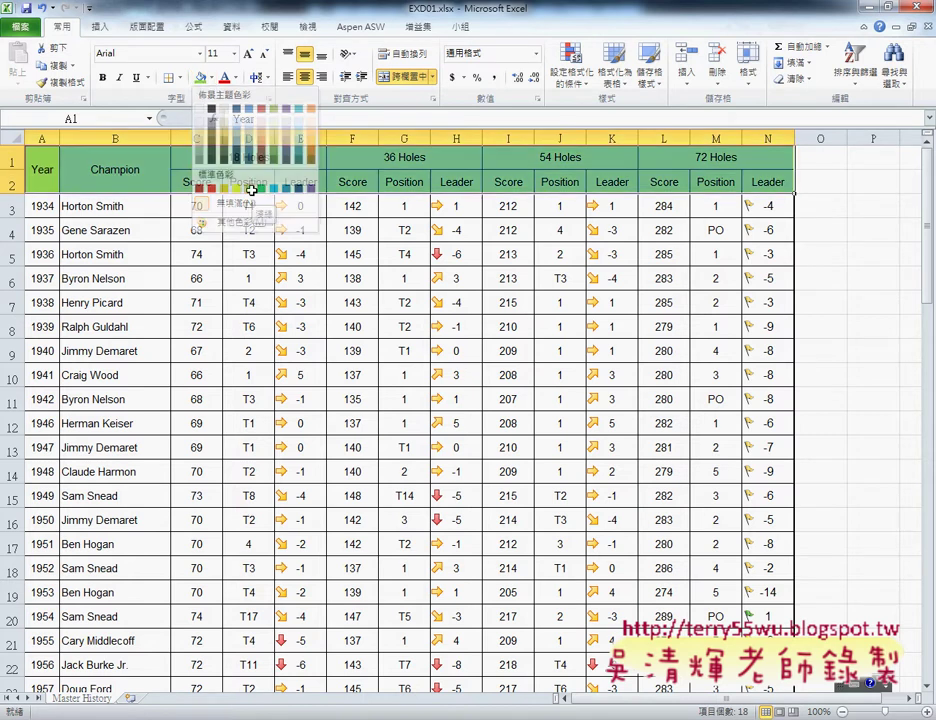
click(249, 190)
click(556, 350)
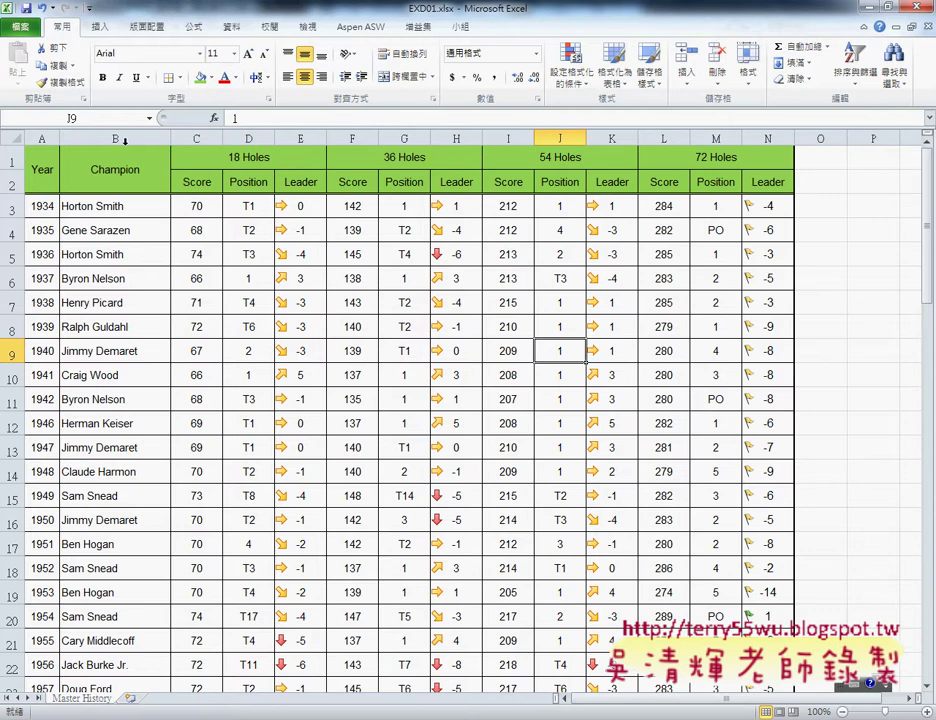
- Save the workbook as 108.xlsx on the Desktop
click(19, 26)
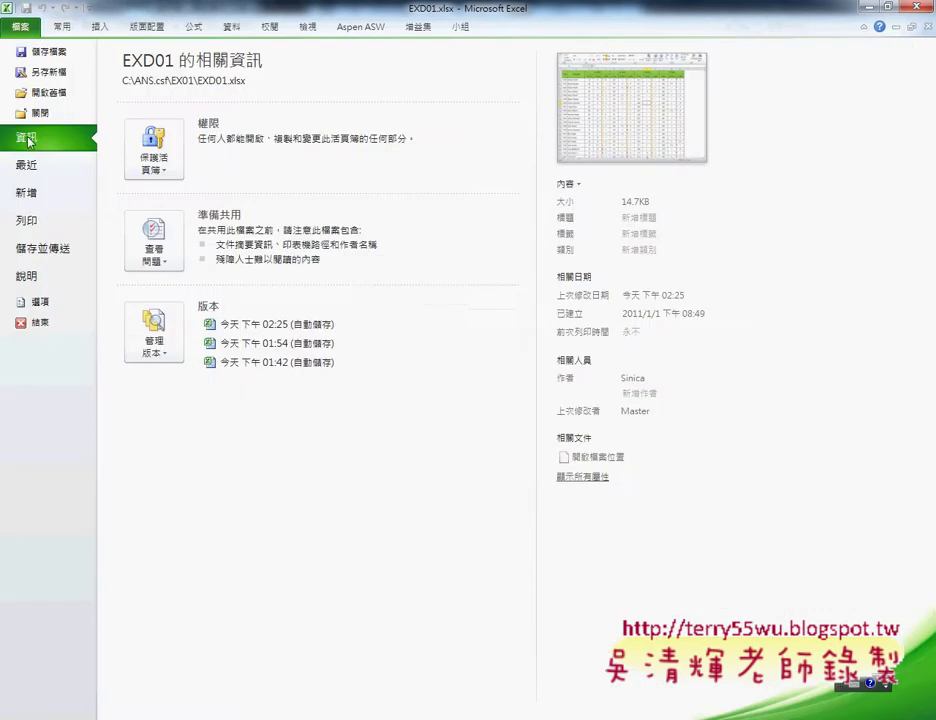
click(48, 71)
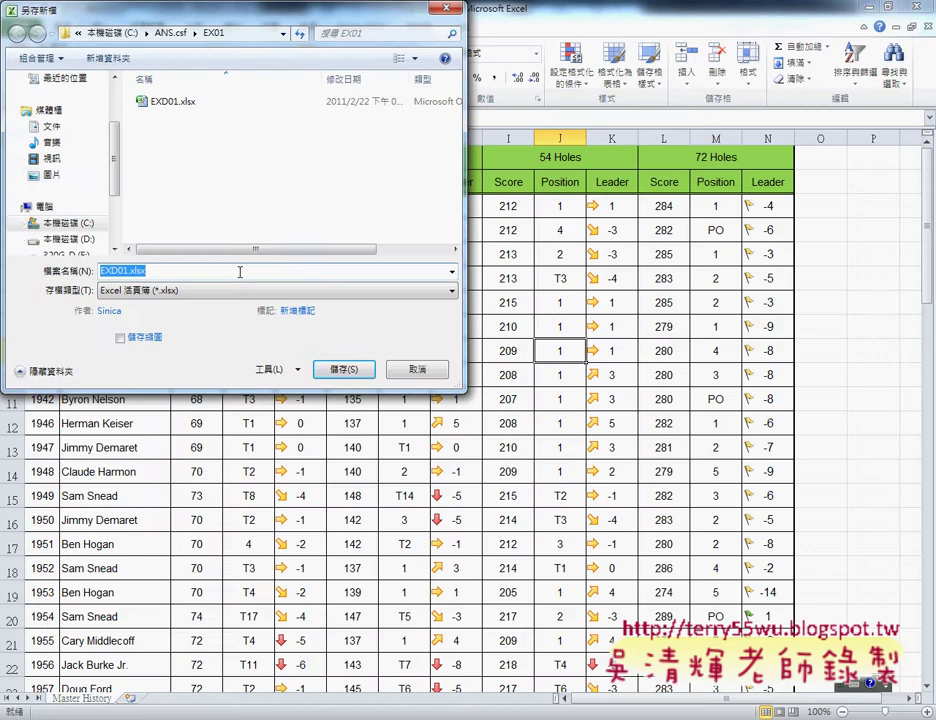
drag(113, 175, 117, 130)
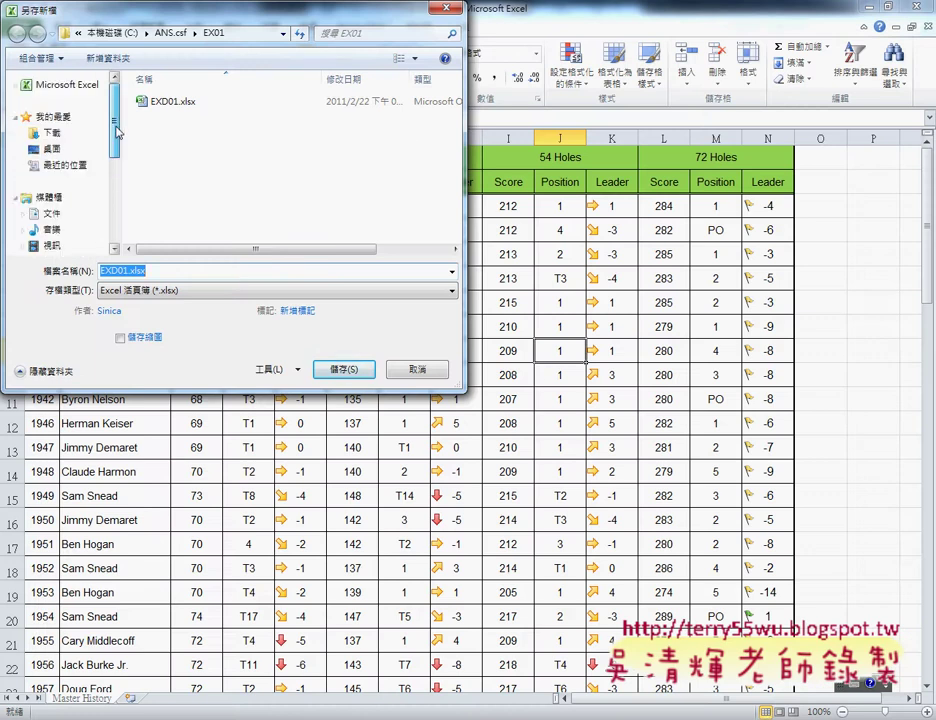
click(55, 149)
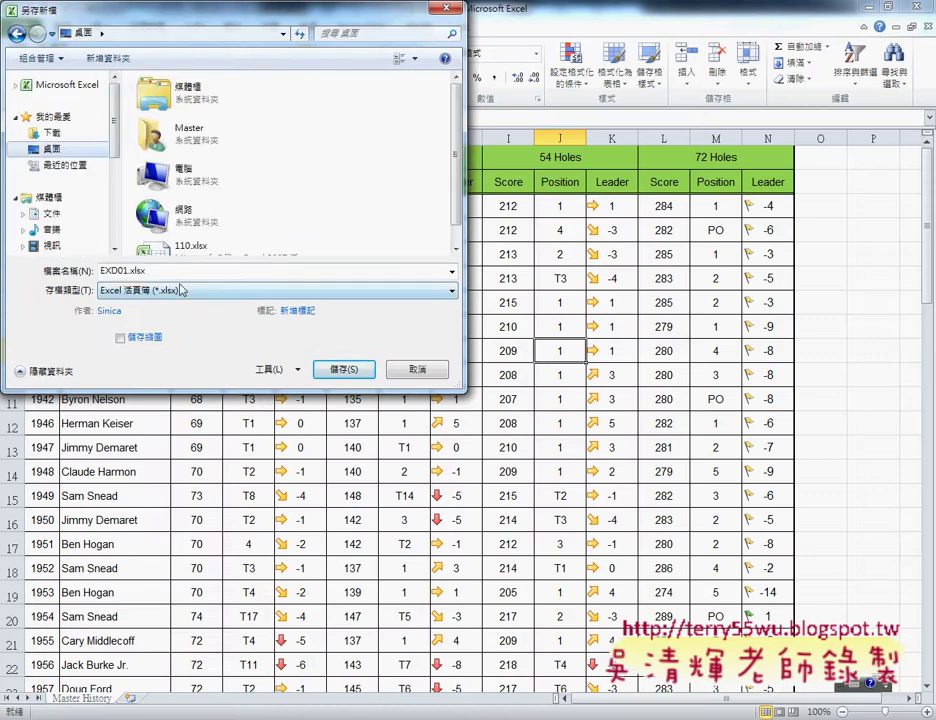
text(108)
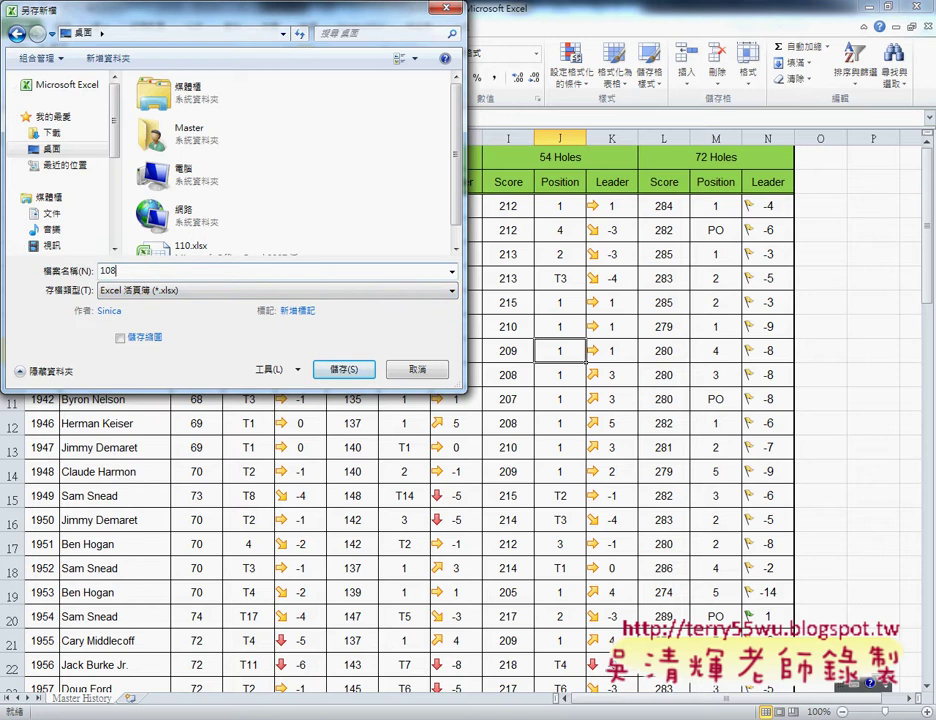
key(Return)
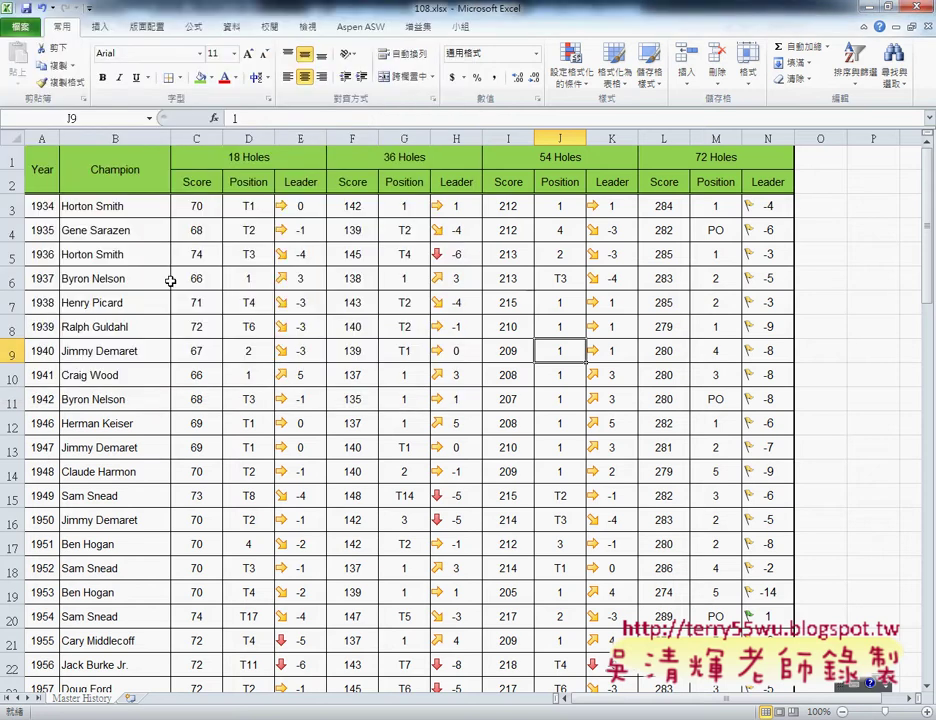